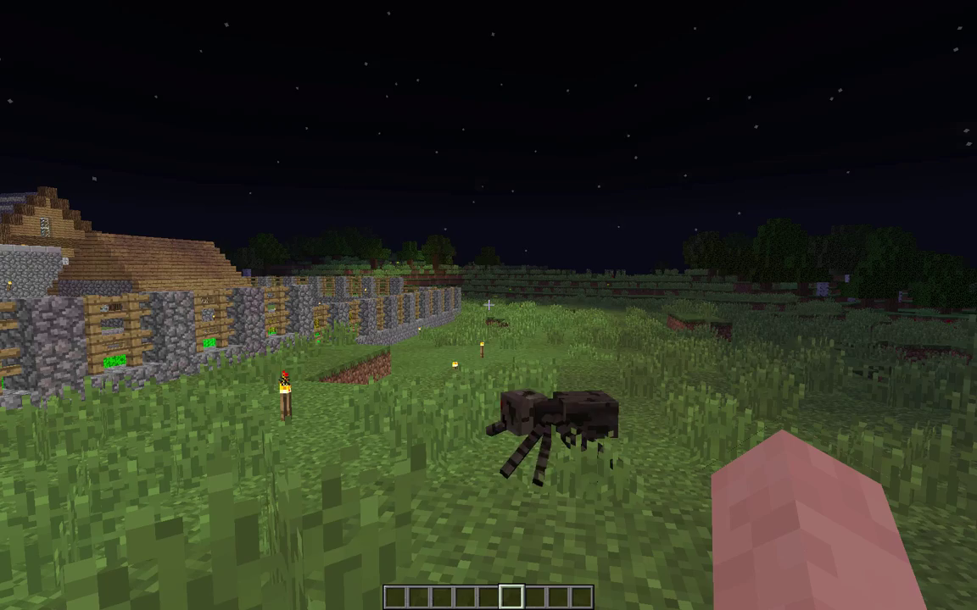
- Approach the spider in the grass outside the village wall and hit it with a bare hand
key("w")
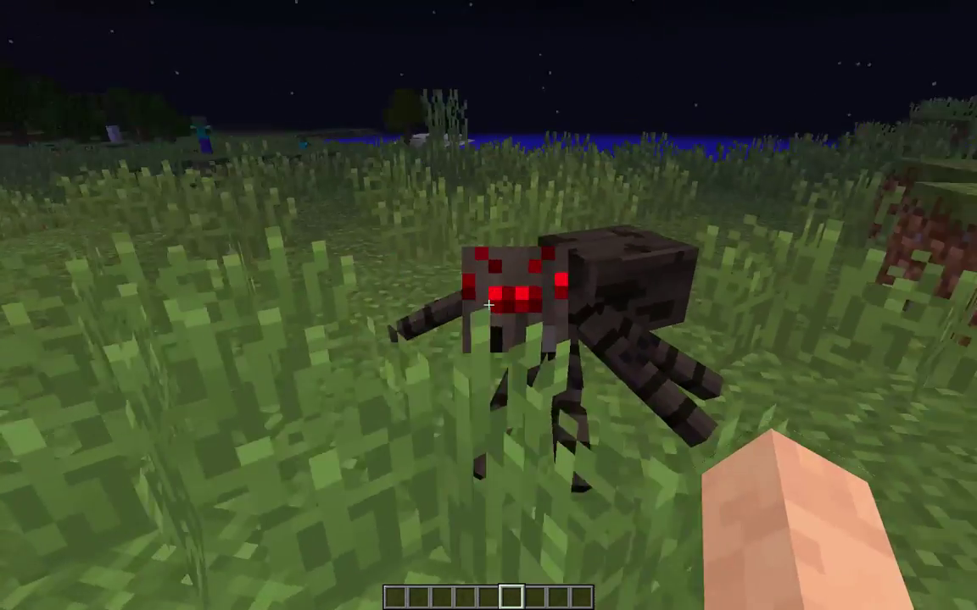
left_click(488, 306)
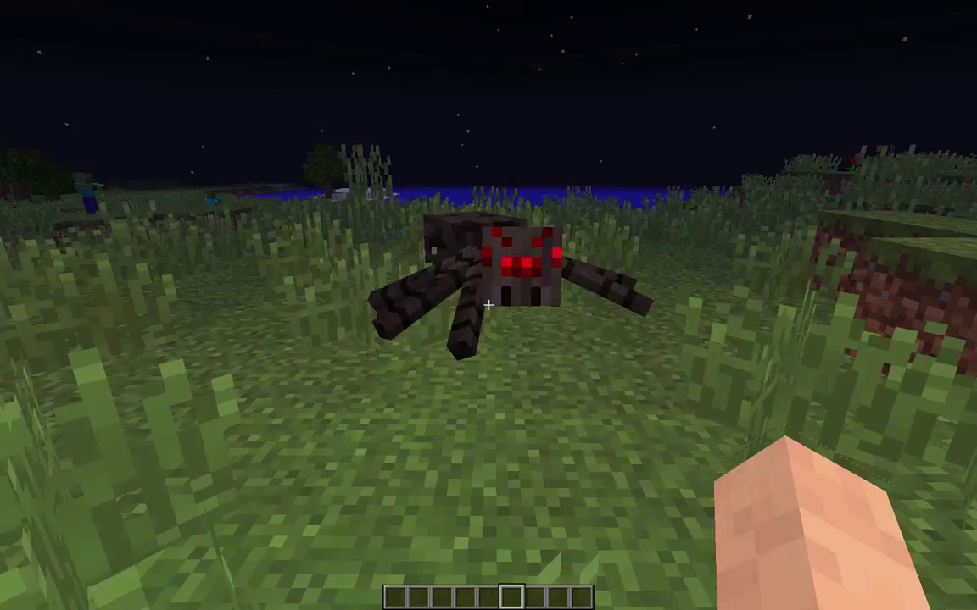
left_click(489, 305)
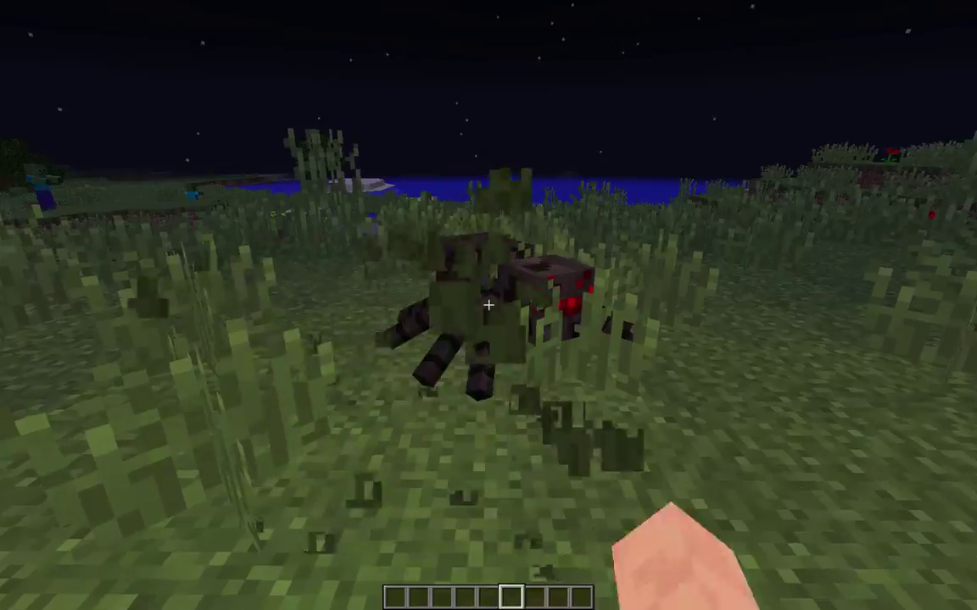
left_click(488, 305)
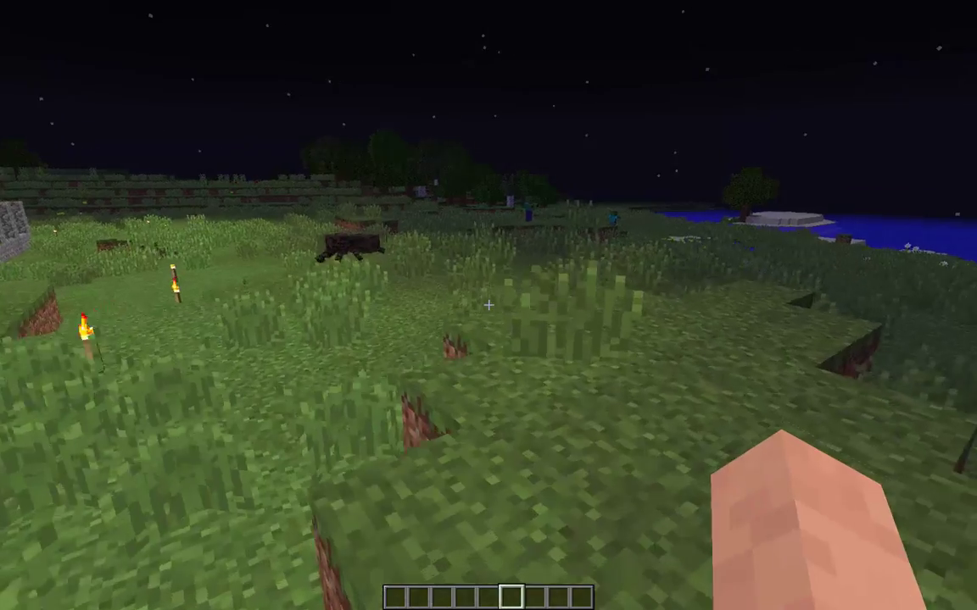
left_click(488, 305)
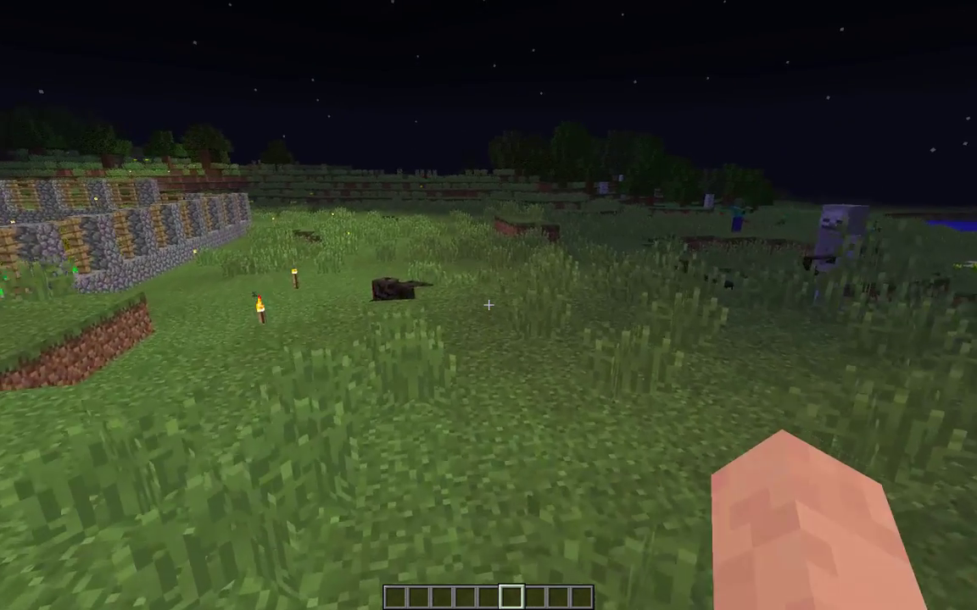
- Try running a home command in the chat while standing in the field
key("w")
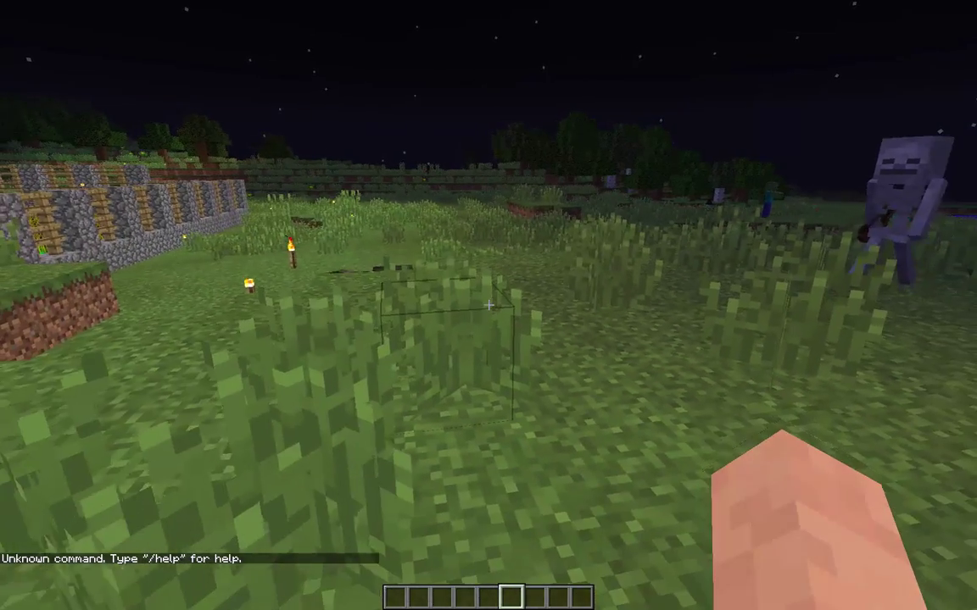
type("/hom")
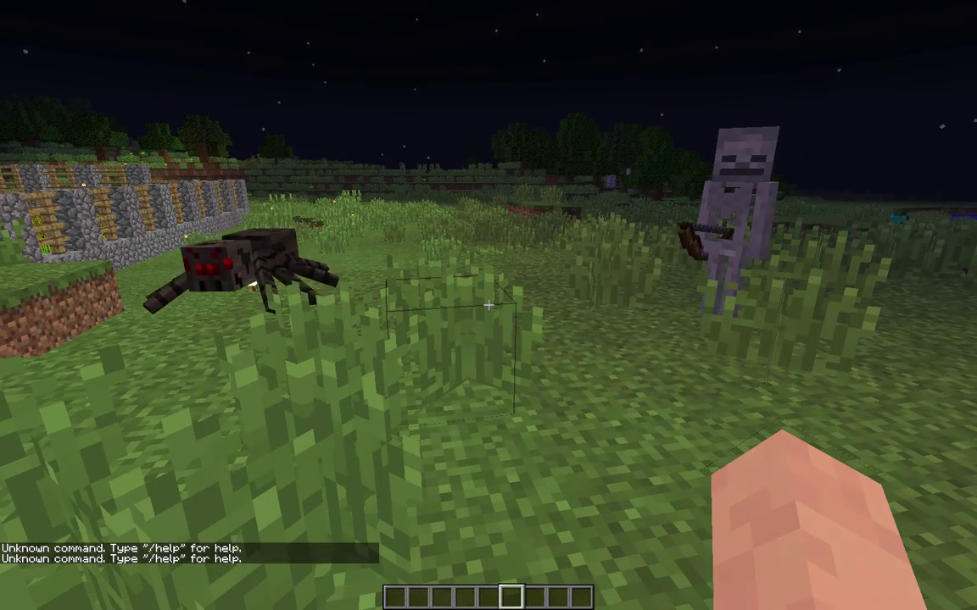
- Move past the mobs in the field to the torch-lit lawn beside the cobblestone and fence wall
type("w")
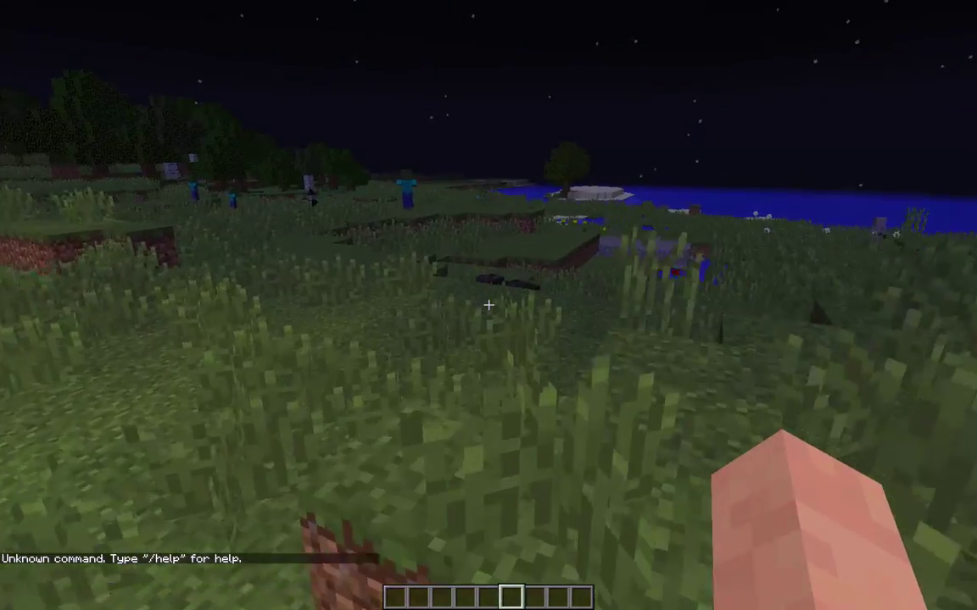
type("w")
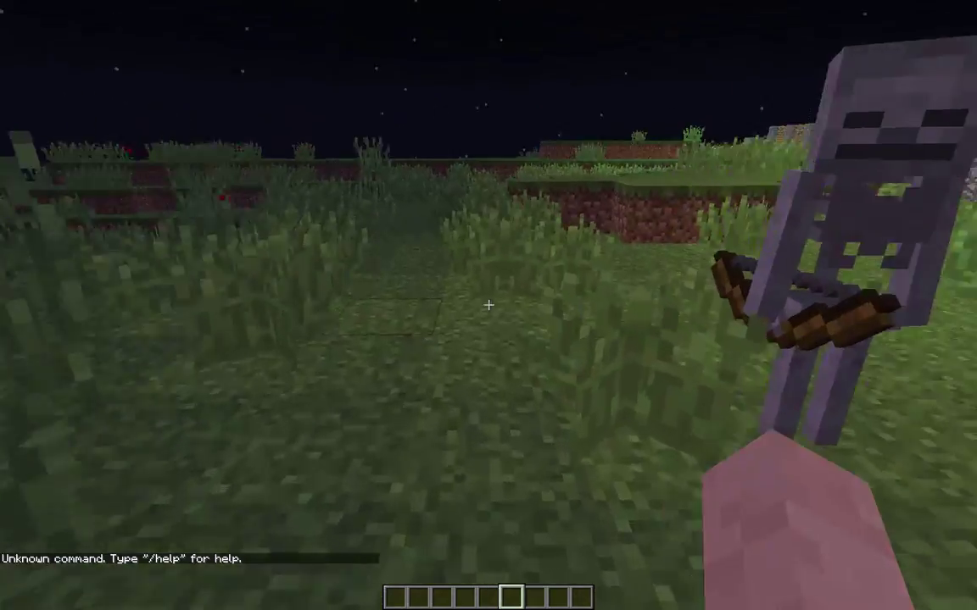
type("w")
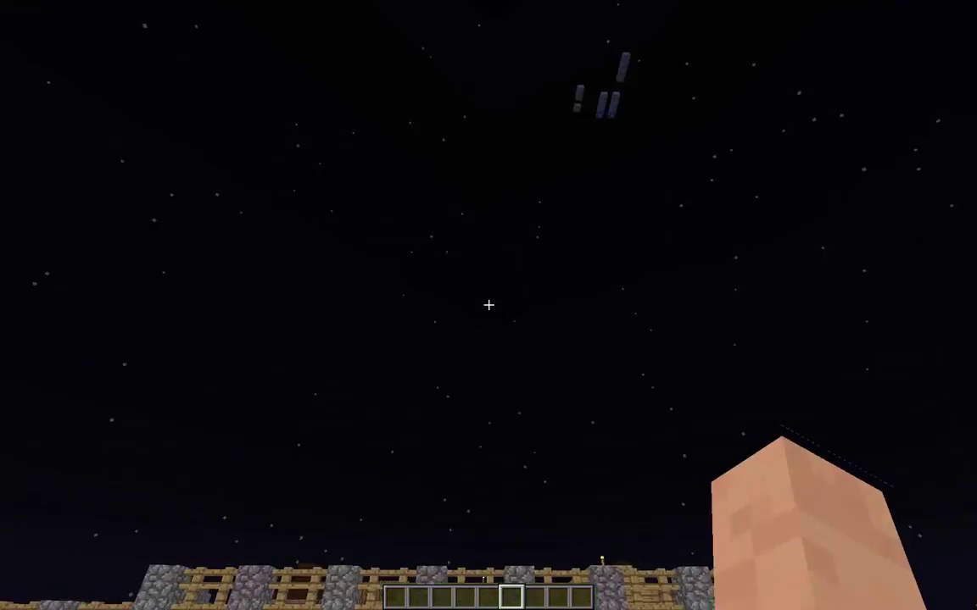
key("w")
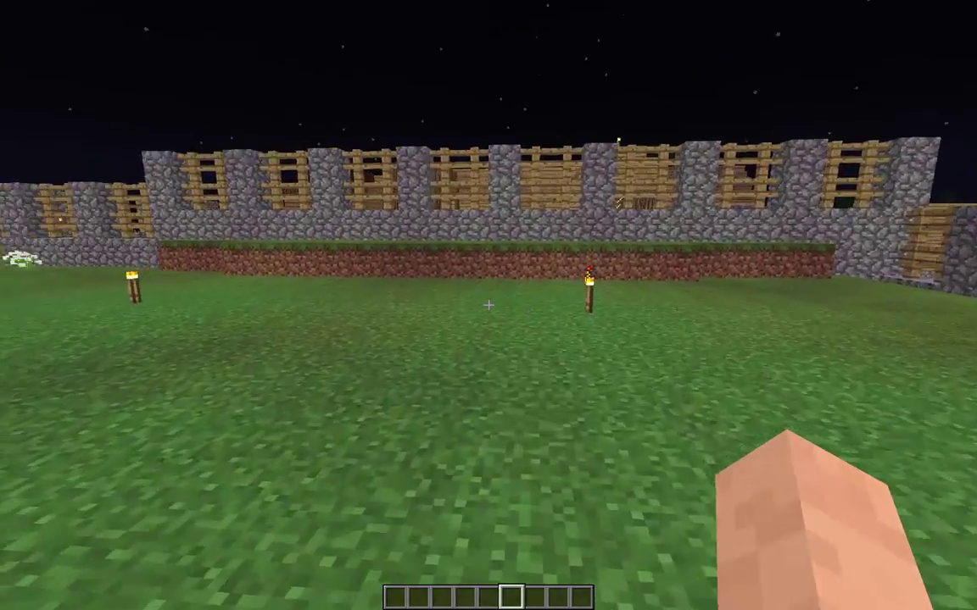
key("w")
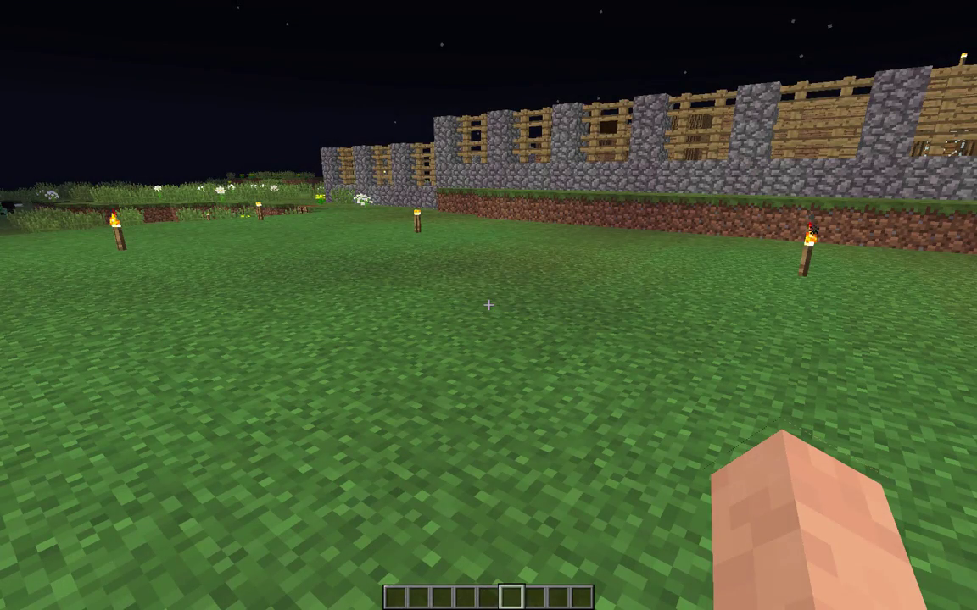
key("w")
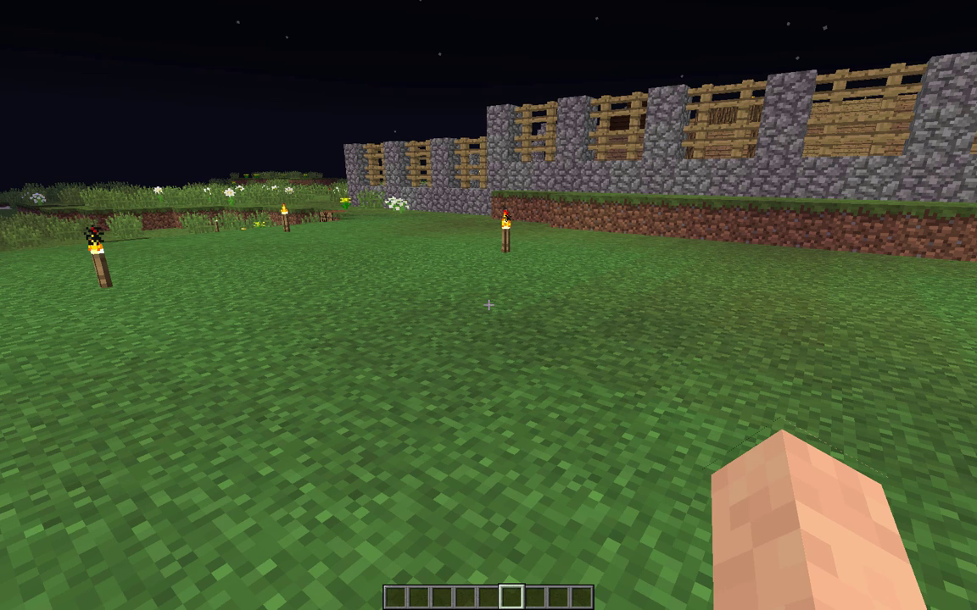
- Set the home point on the torch-lit lawn by running /trigger sethome set 1
type("/trigg")
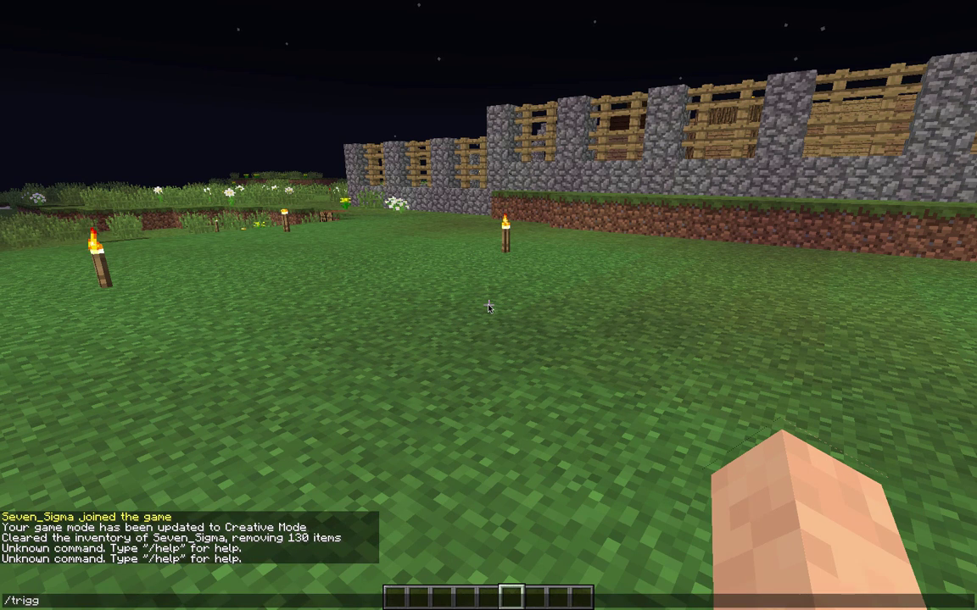
type("er ser")
key("BackSpace")
type("t")
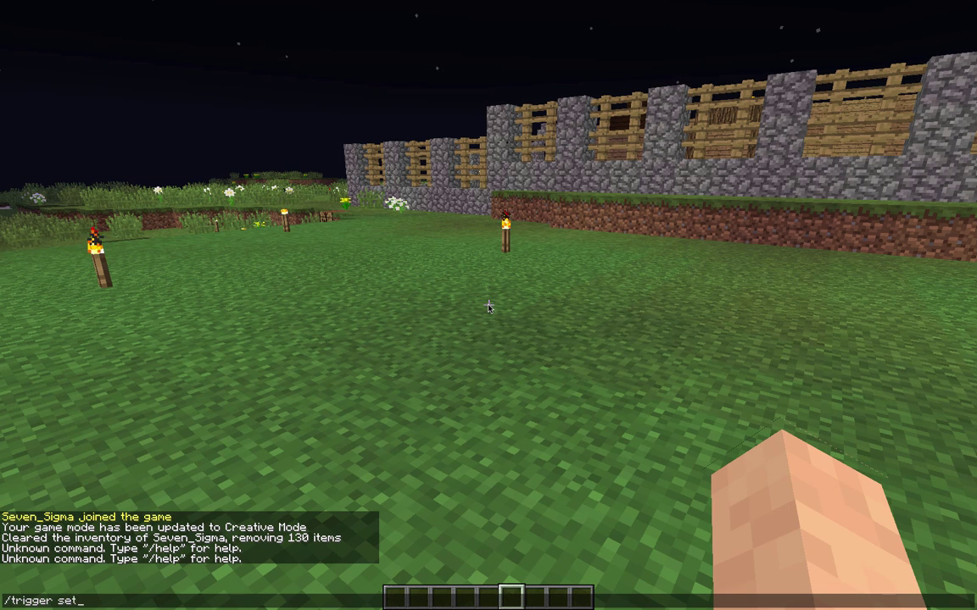
type("home se")
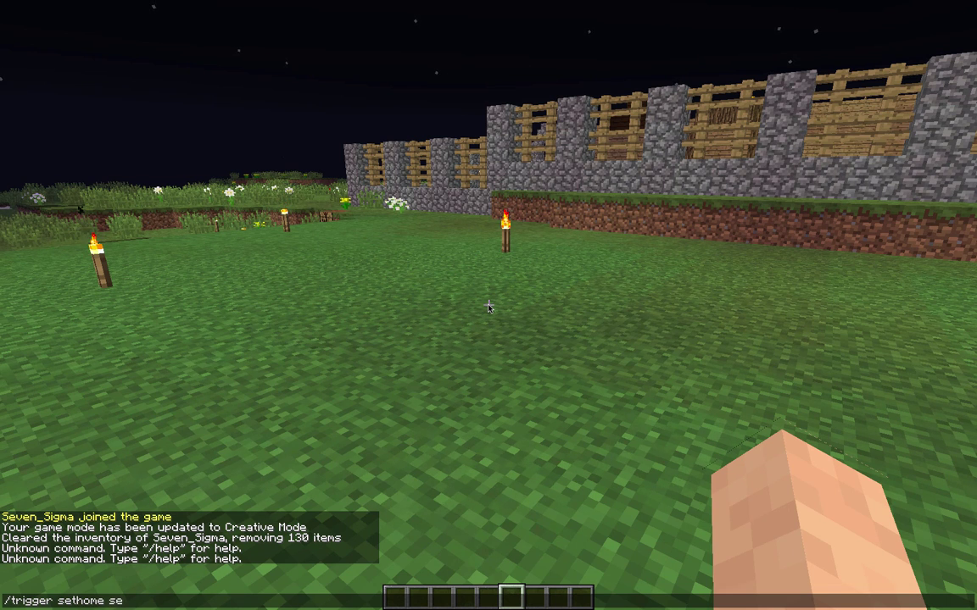
type("t 1")
key("Return")
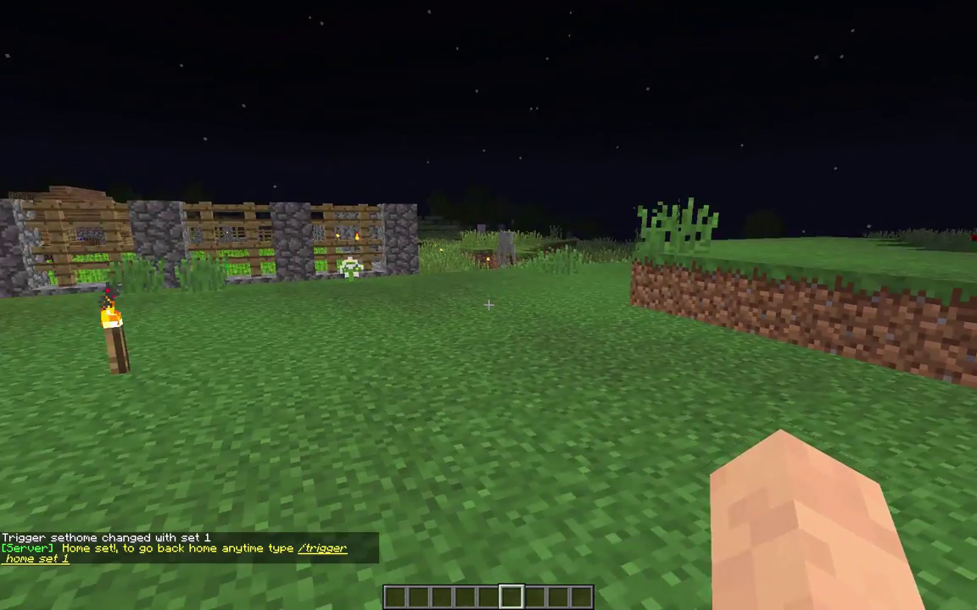
key("w")
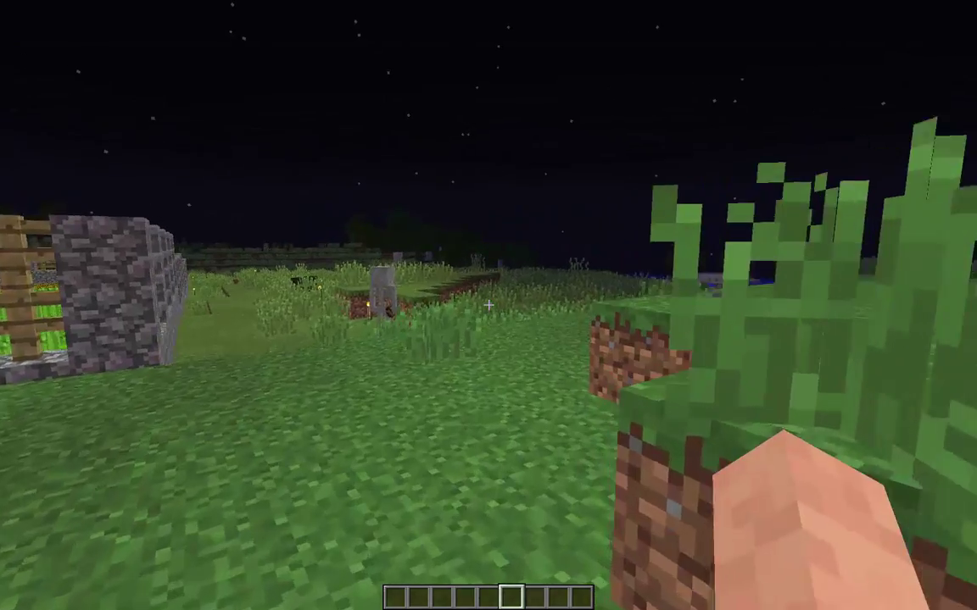
type("t/trigger sethome set 1")
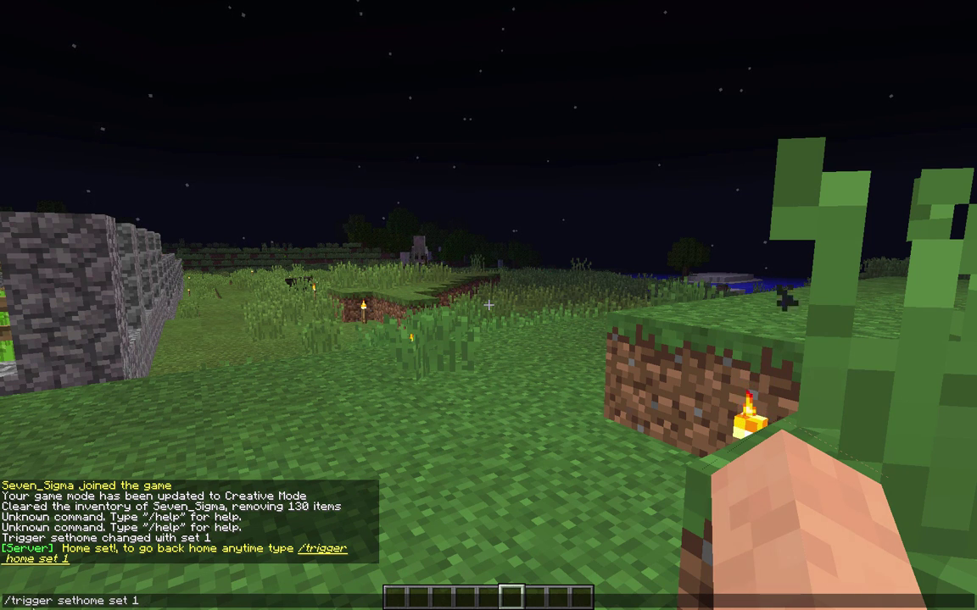
key("Escape")
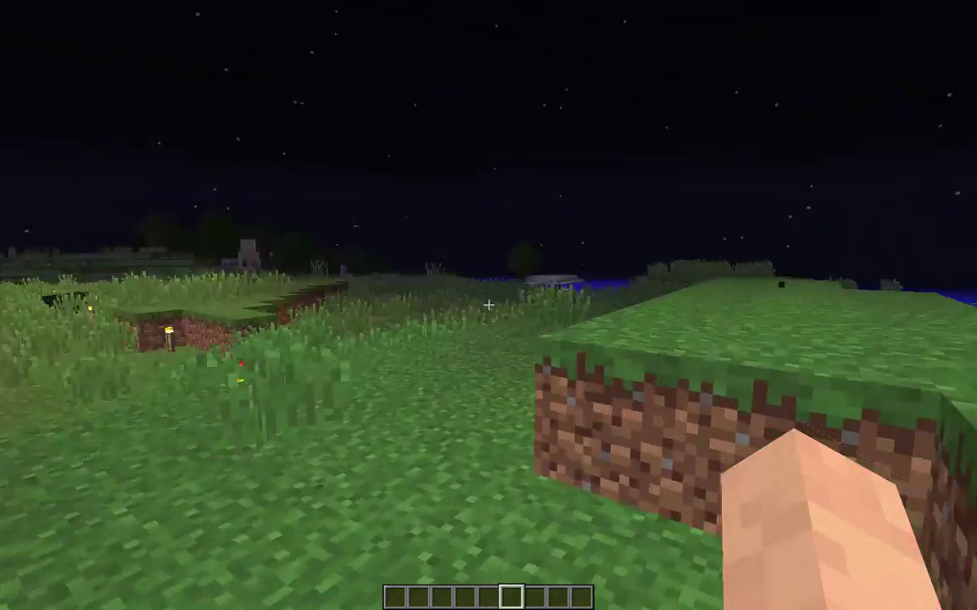
- Go down to the lake shore and set a new home point there with /trigger sethome set 1
key("w")
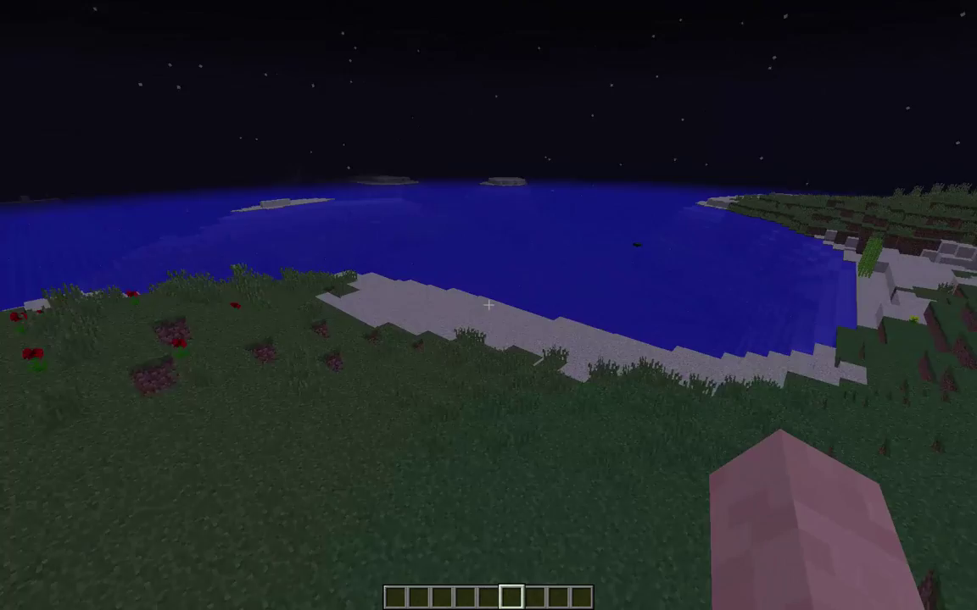
key("shift")
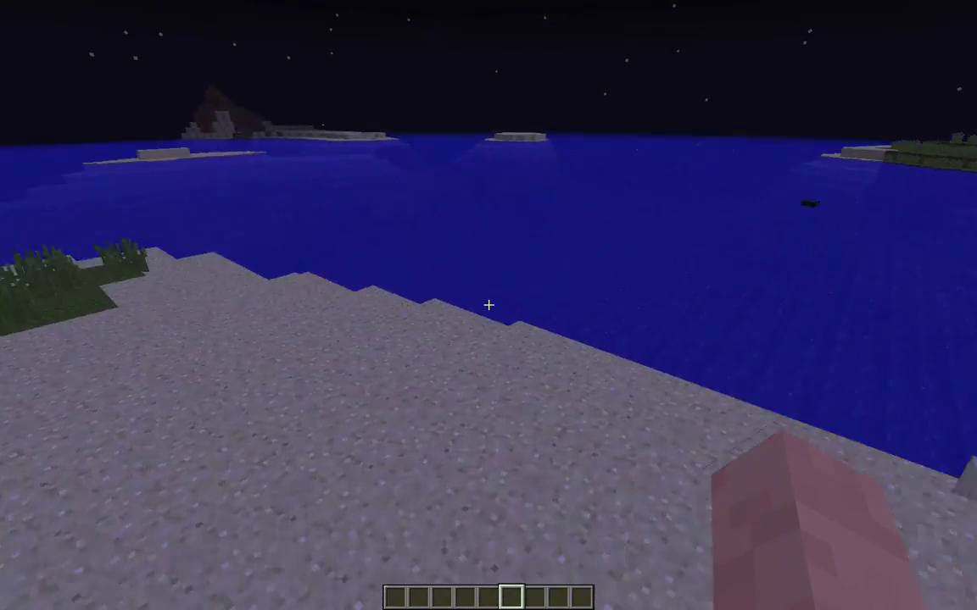
key("t")
key("Up")
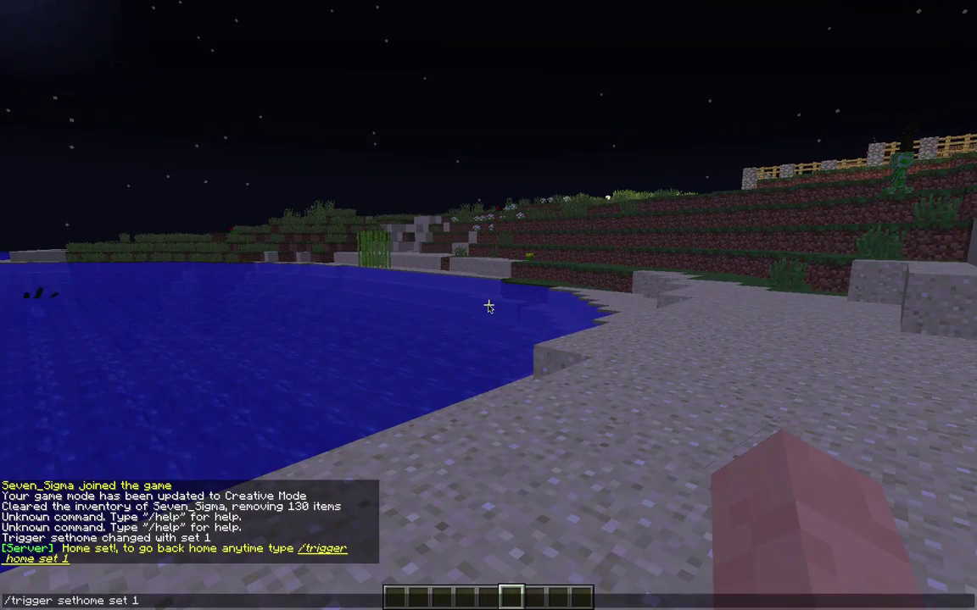
key("Return")
- Fly away from the shore and over to the walled crop fields of the village
key("w")
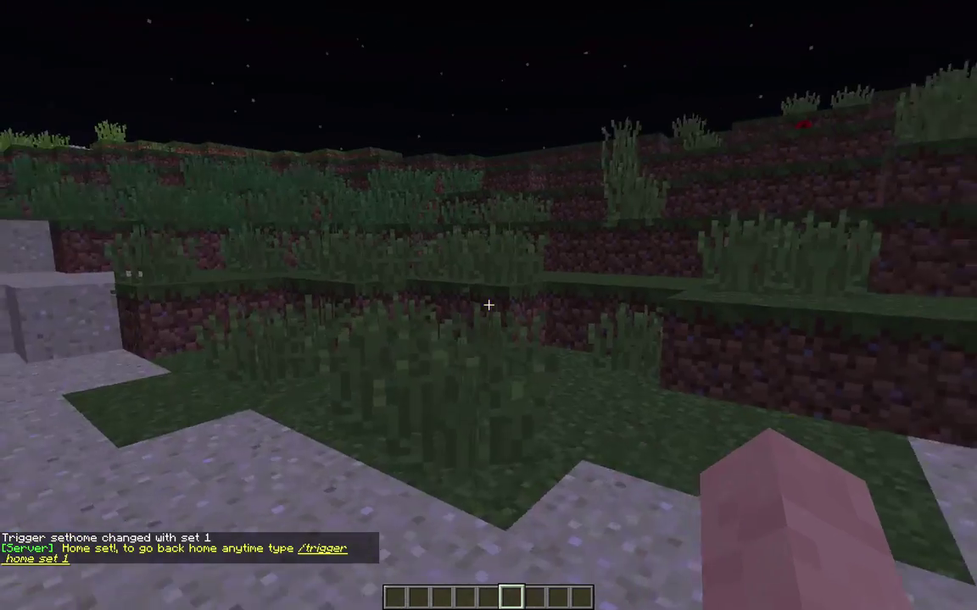
key("w")
key("space")
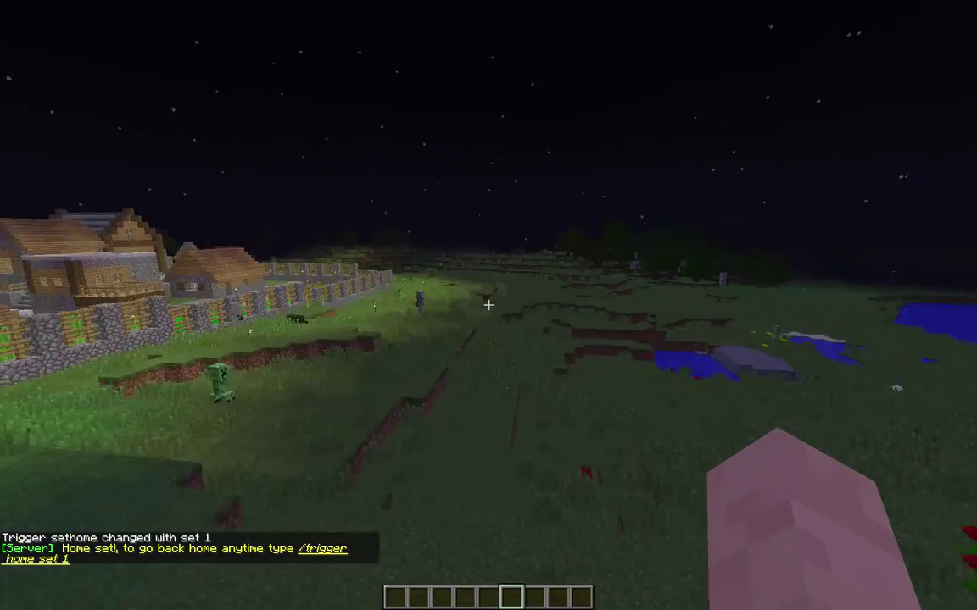
key("w")
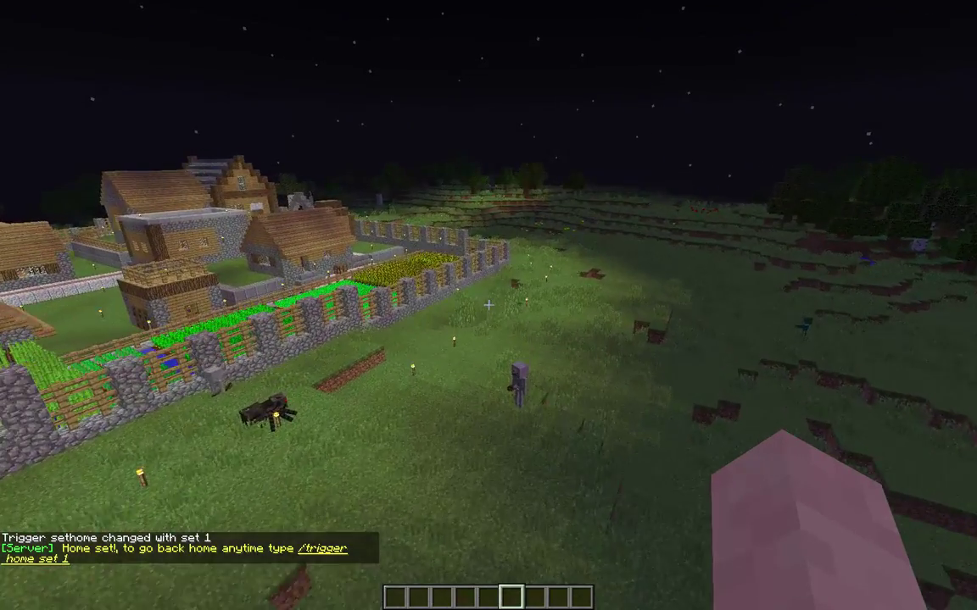
key("w")
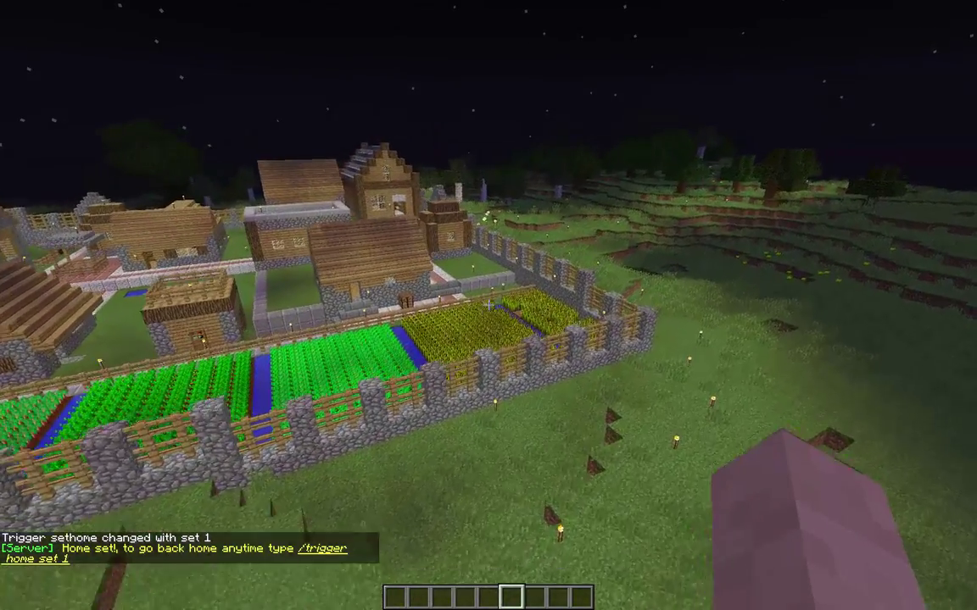
key("shift")
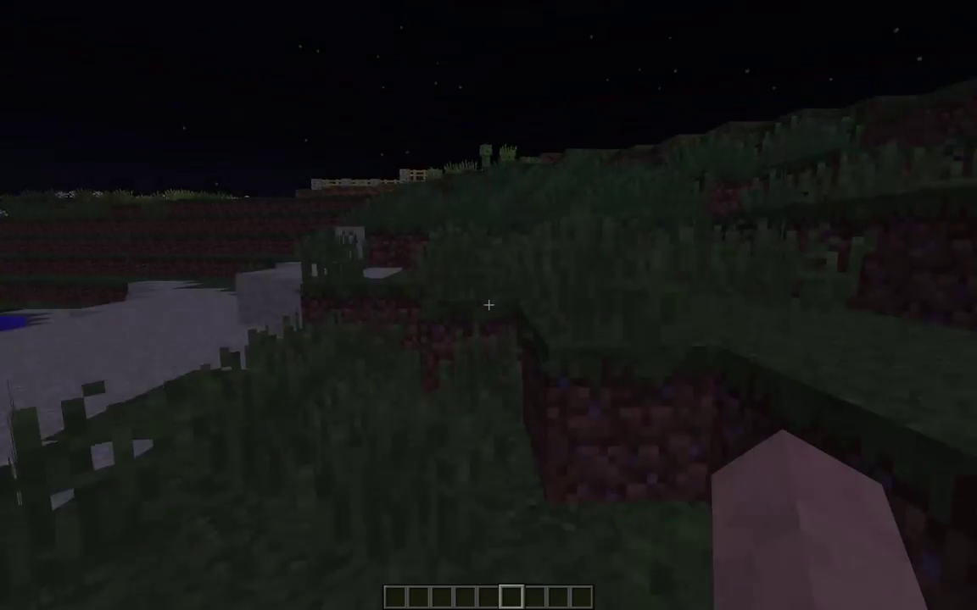
- Fly up to the command blocks floating above the village and set the world time to 1000
key("w")
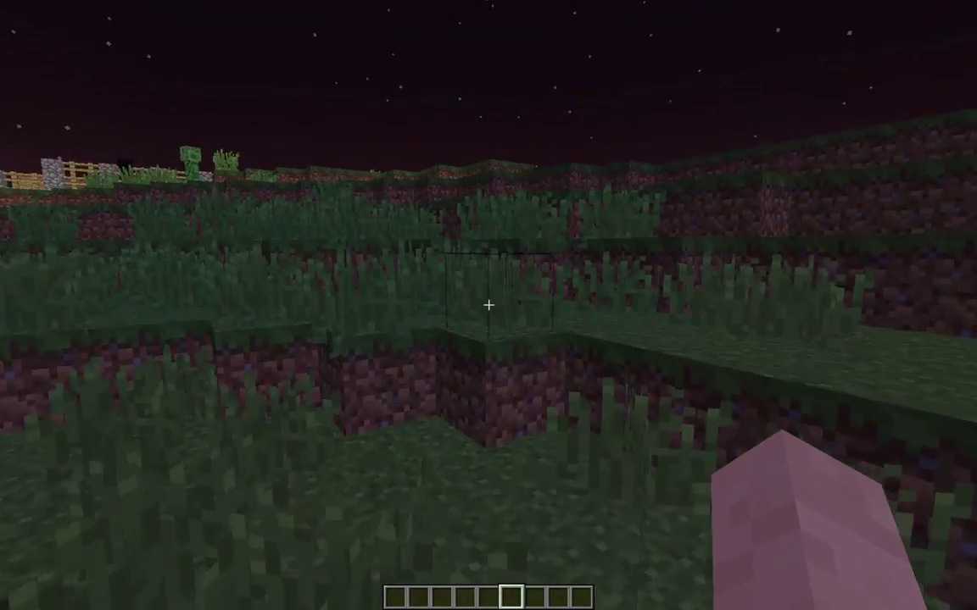
key("space")
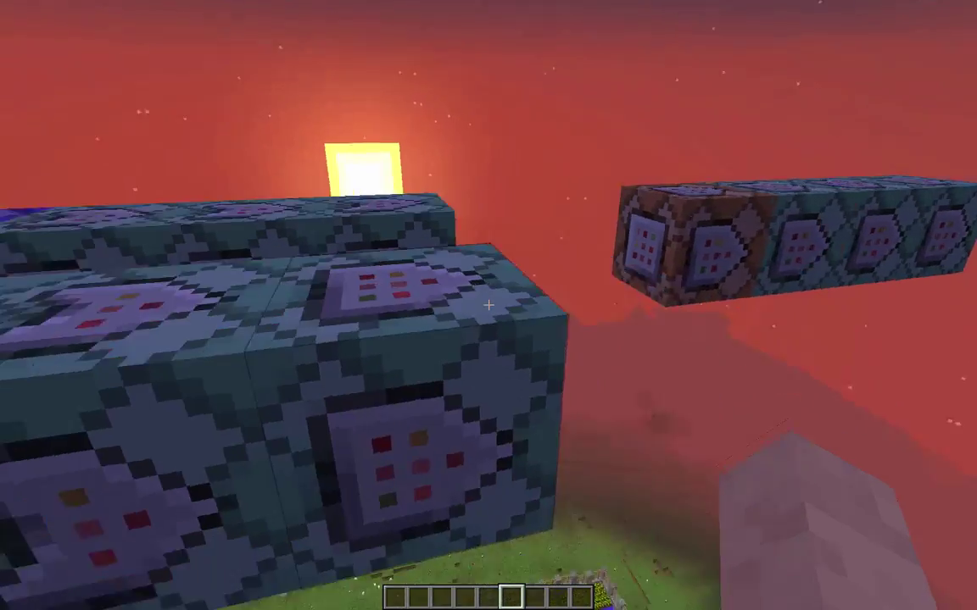
key("slash")
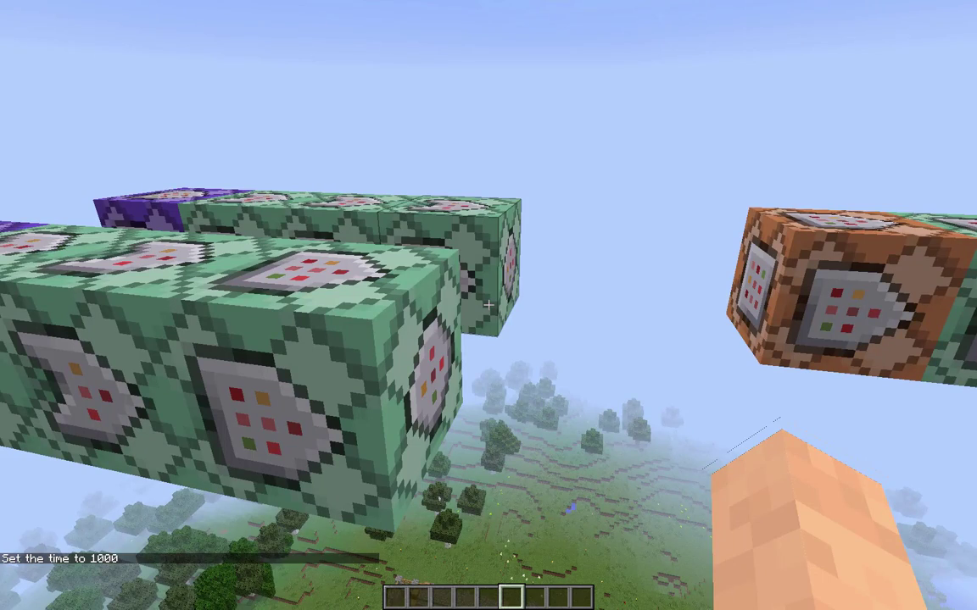
- Examine the floating rows of purple, green and orange command blocks from several sides
key("w")
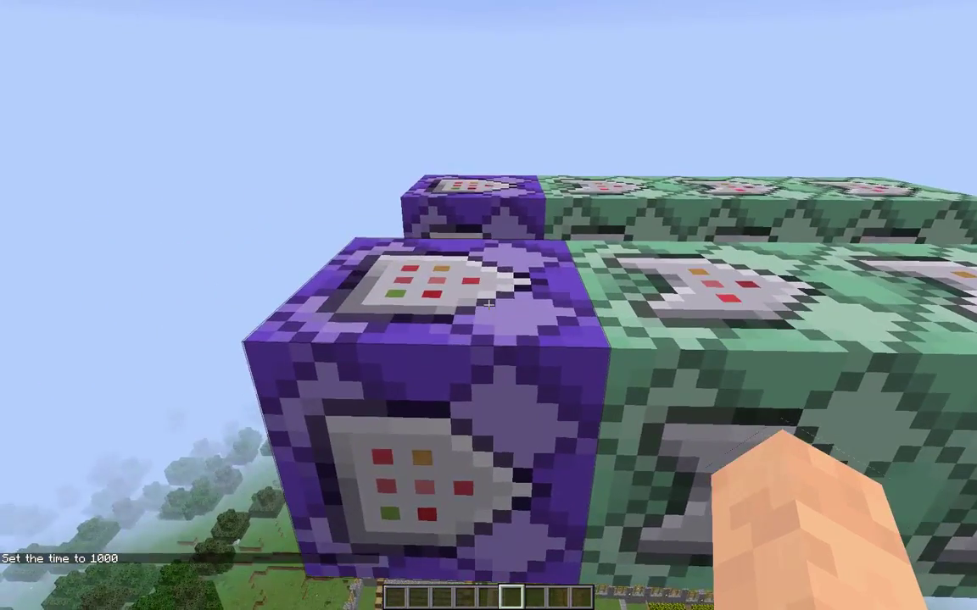
key("w")
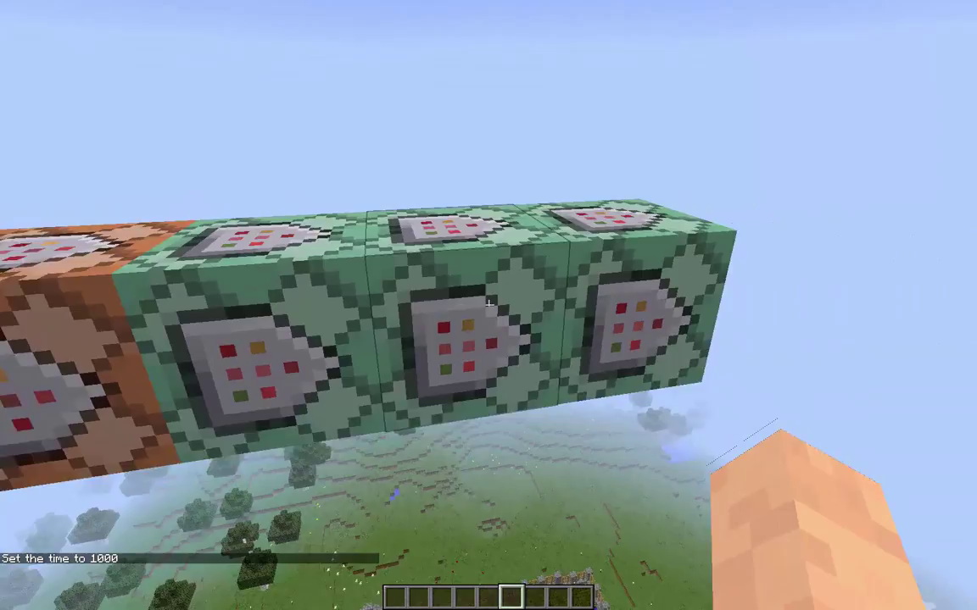
key("w")
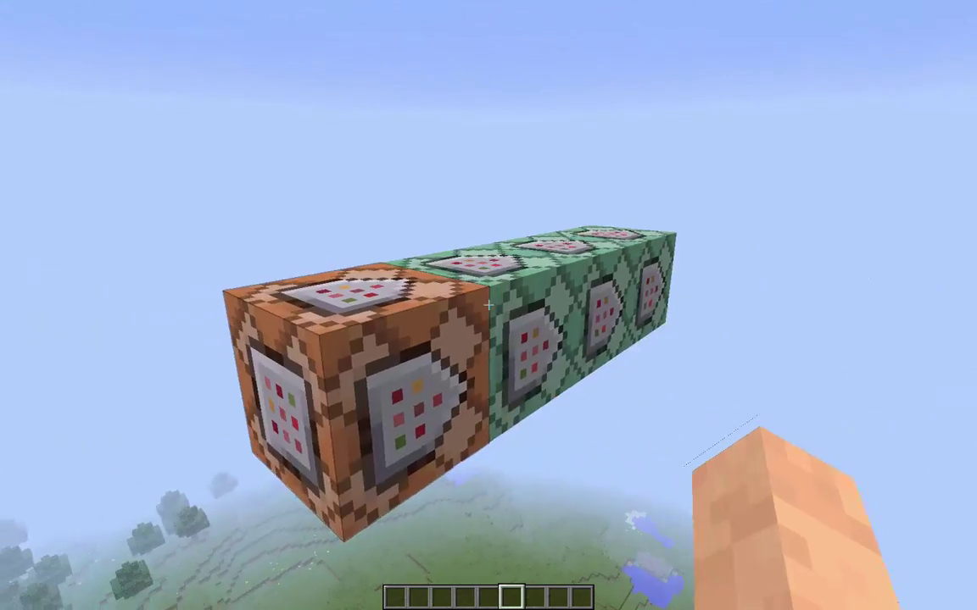
key("w")
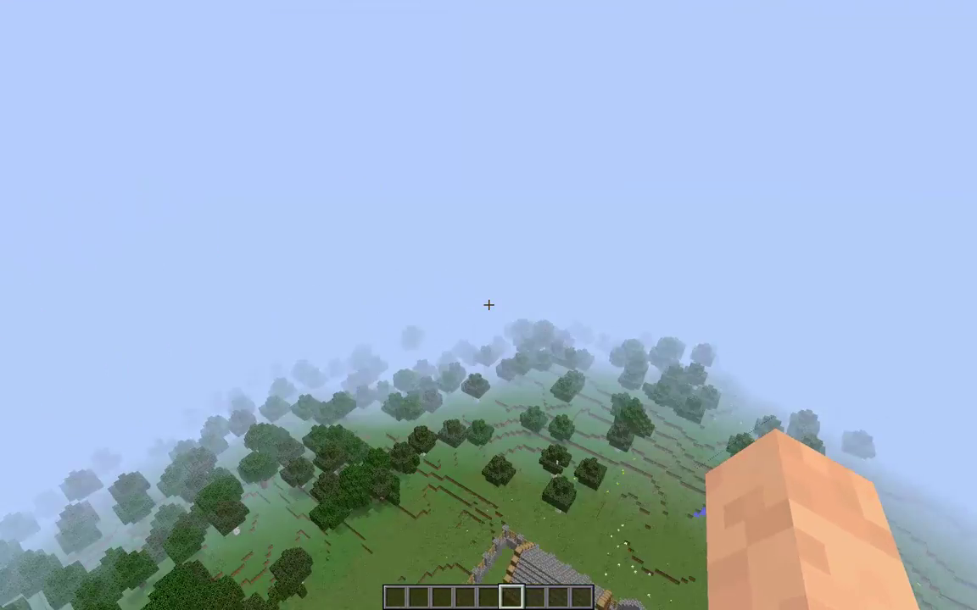
- Place signs reading "Sethome" and "Home" on the purple command blocks that start the two floating rows
key("w")
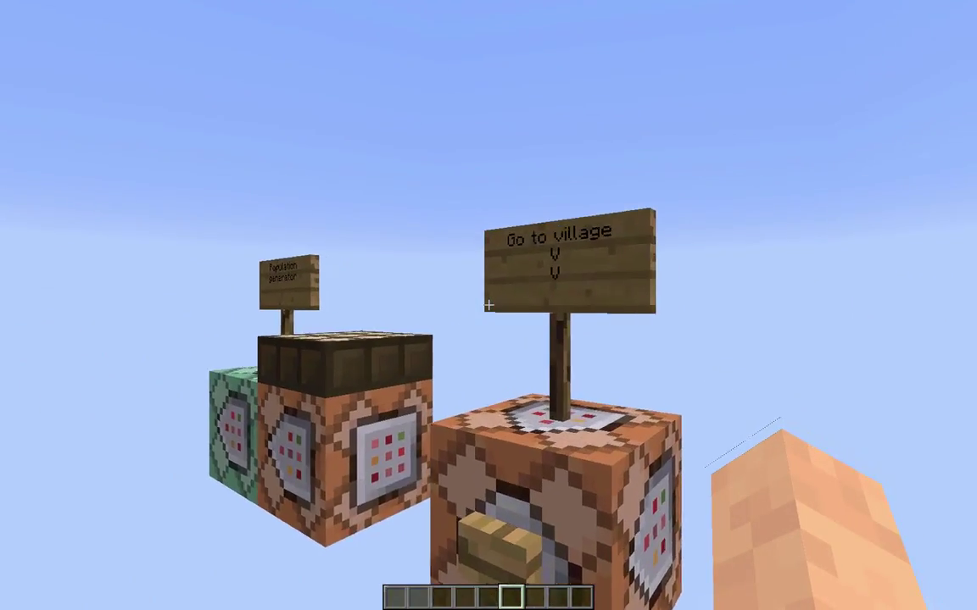
middle_click(488, 305)
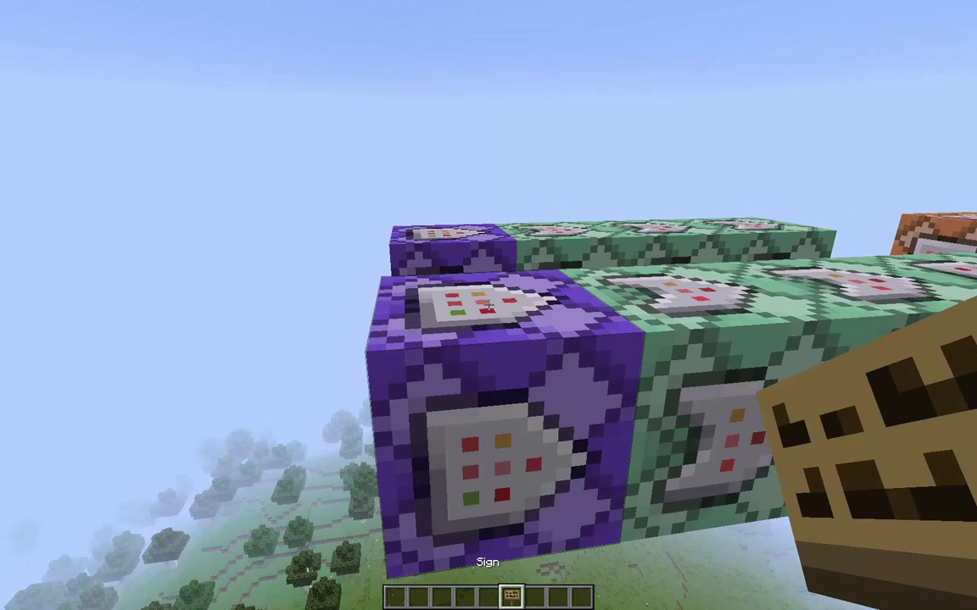
right_click(489, 305)
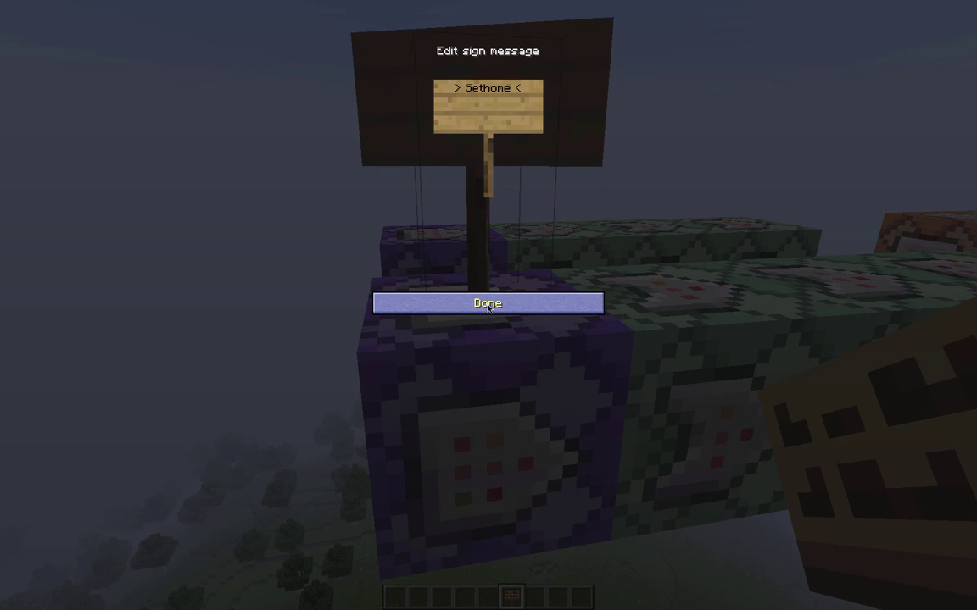
left_click(488, 303)
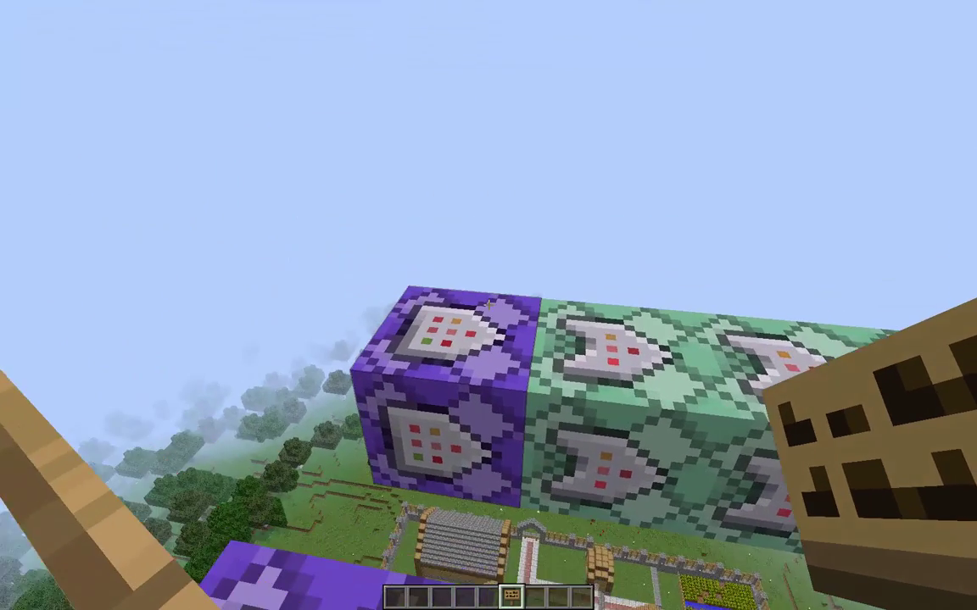
right_click(488, 305)
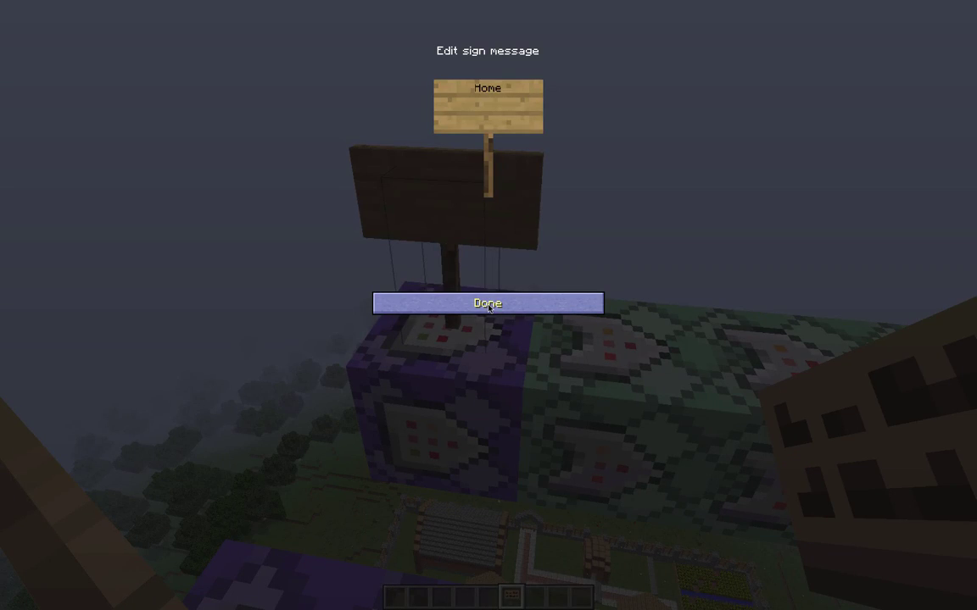
left_click(494, 309)
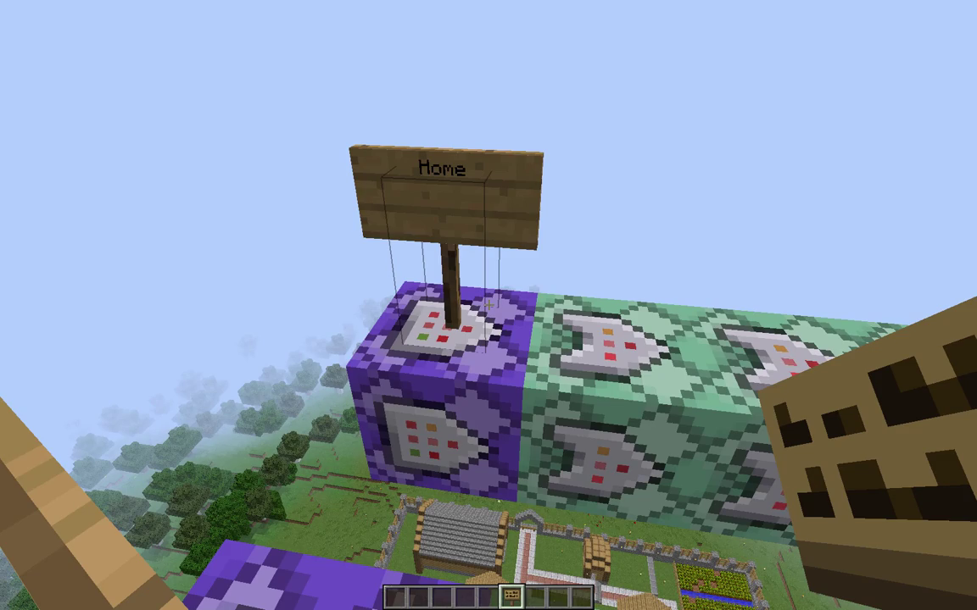
- Read through the full /tellraw command in the purple Sethome block, from its @p[score_sethome_min=1] selector to the end of the message
key("w")
key("a")
key("s")
key("shift")
key("d")
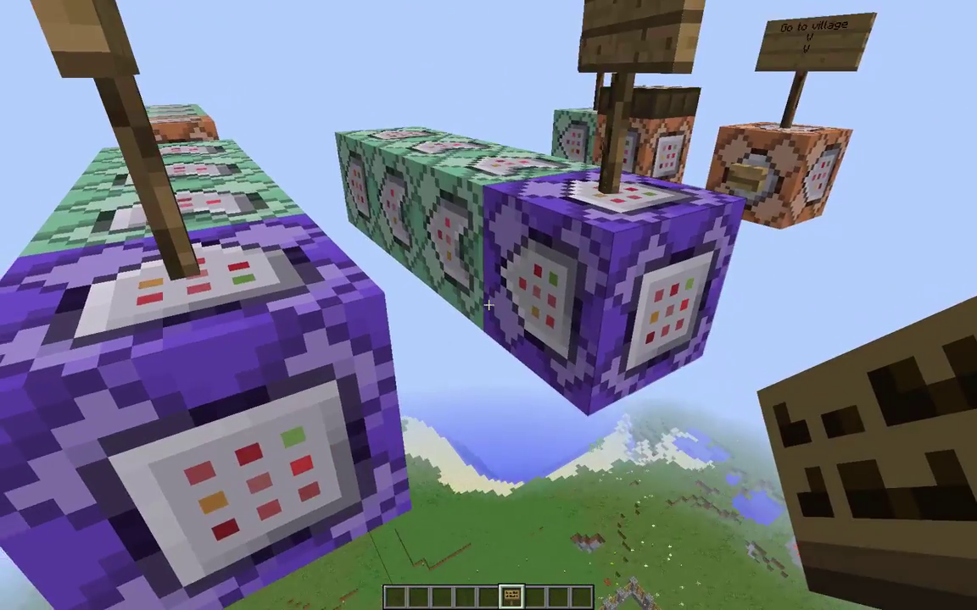
key("d")
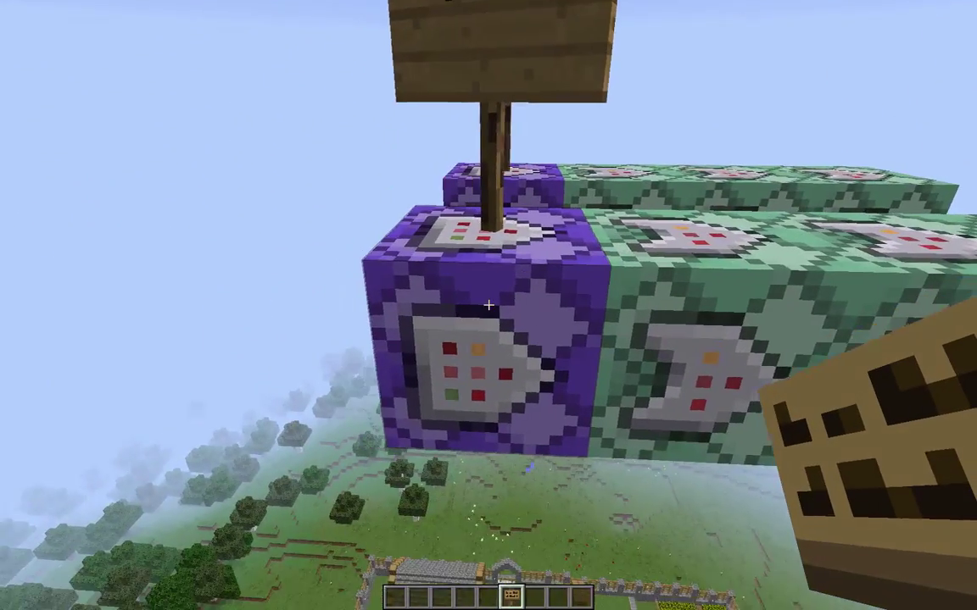
right_click(488, 305)
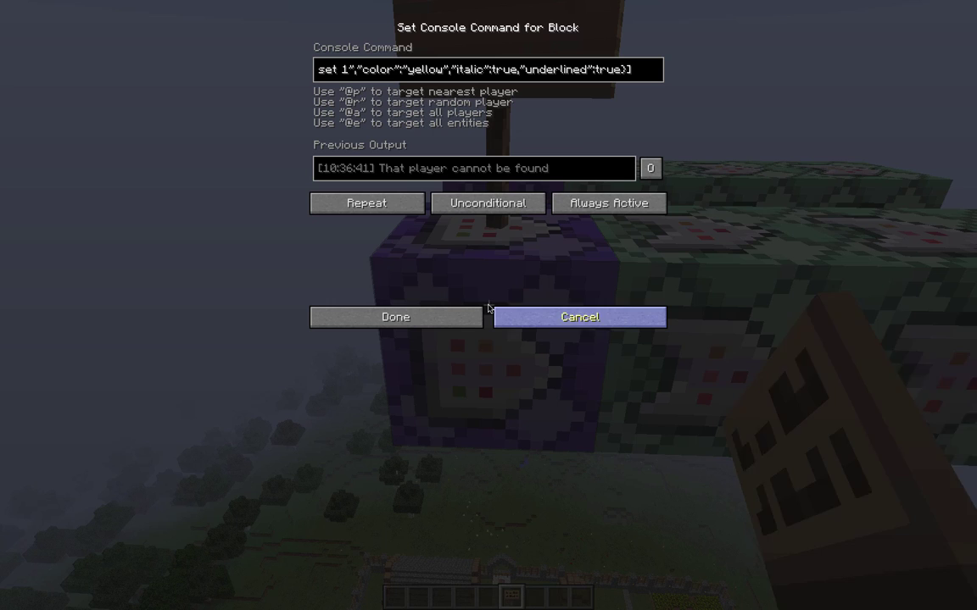
left_click(315, 70)
left_click(315, 70)
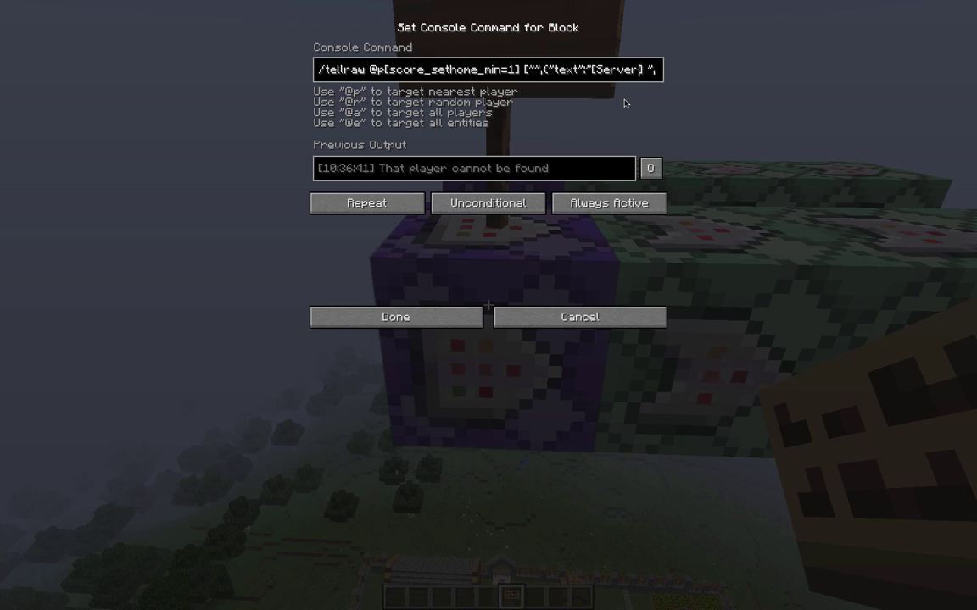
type("\"color\":\"gree")
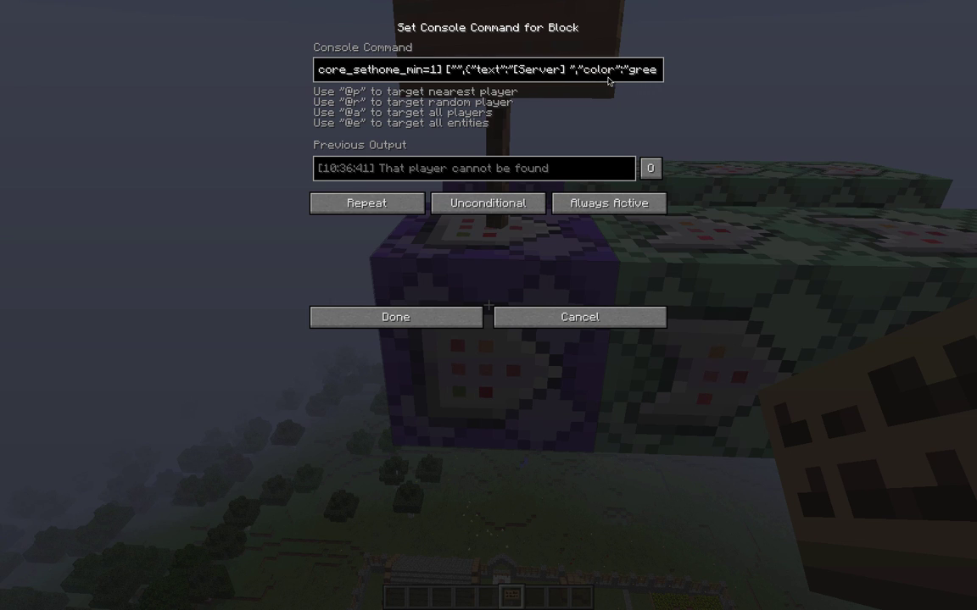
type("n\"},{\"text\":\" Home set!,")
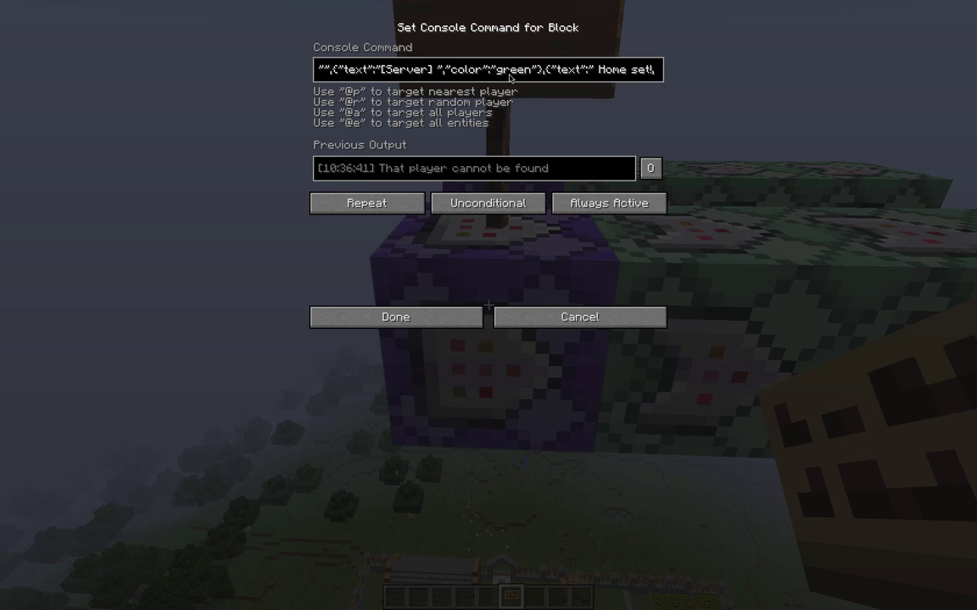
type(" to go back home anytime")
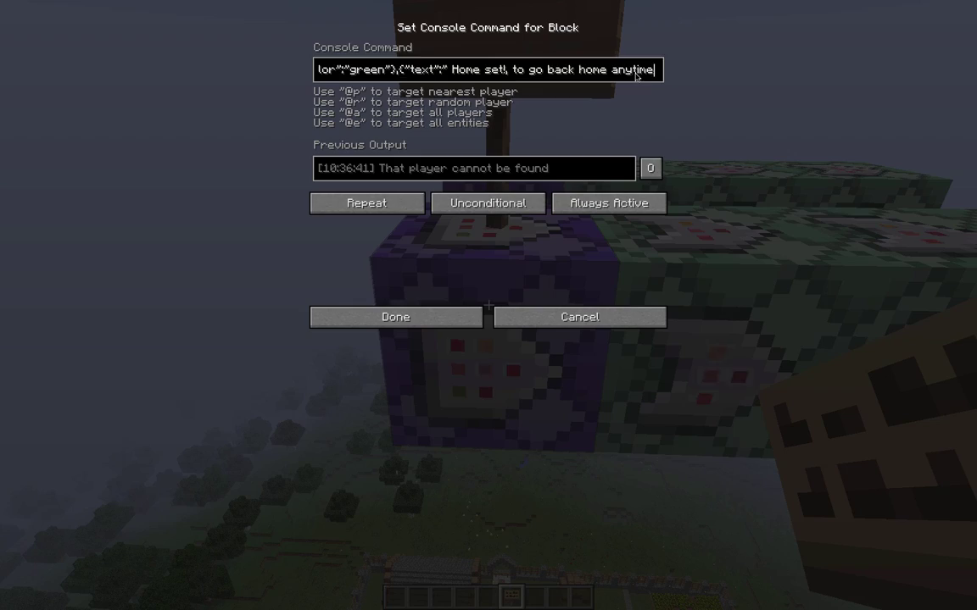
type(" type \",\"co")
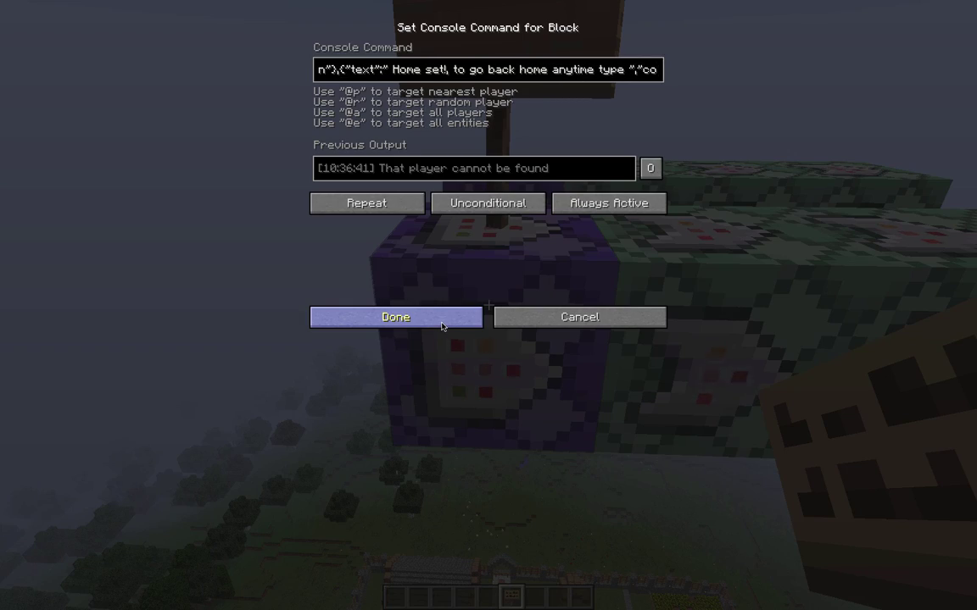
left_click(441, 324)
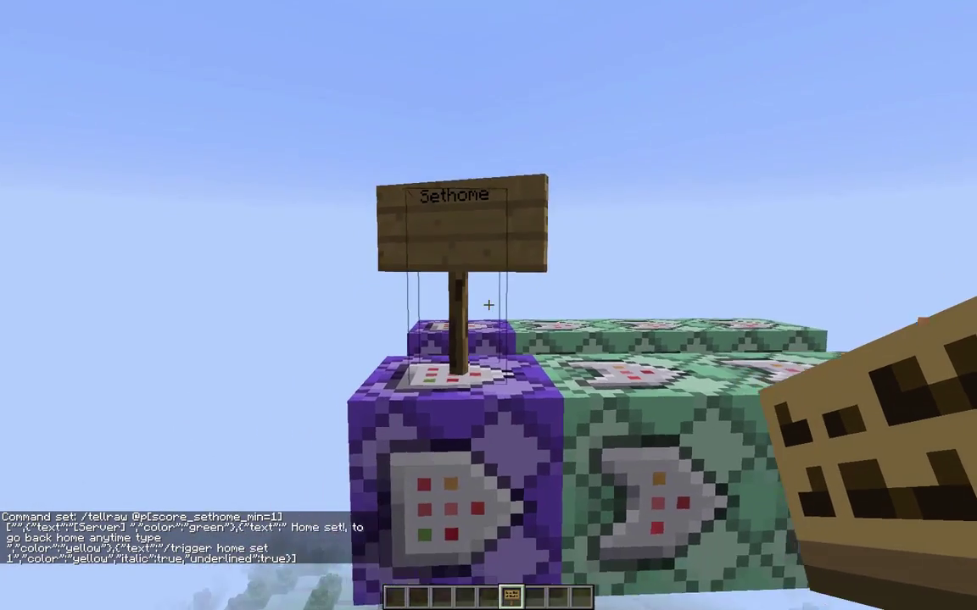
- Review the /execute @p[score_sethome_min=1] spawnpoint command in the first green block of the Sethome row
key("w")
key("d")
key("s")
key("a")
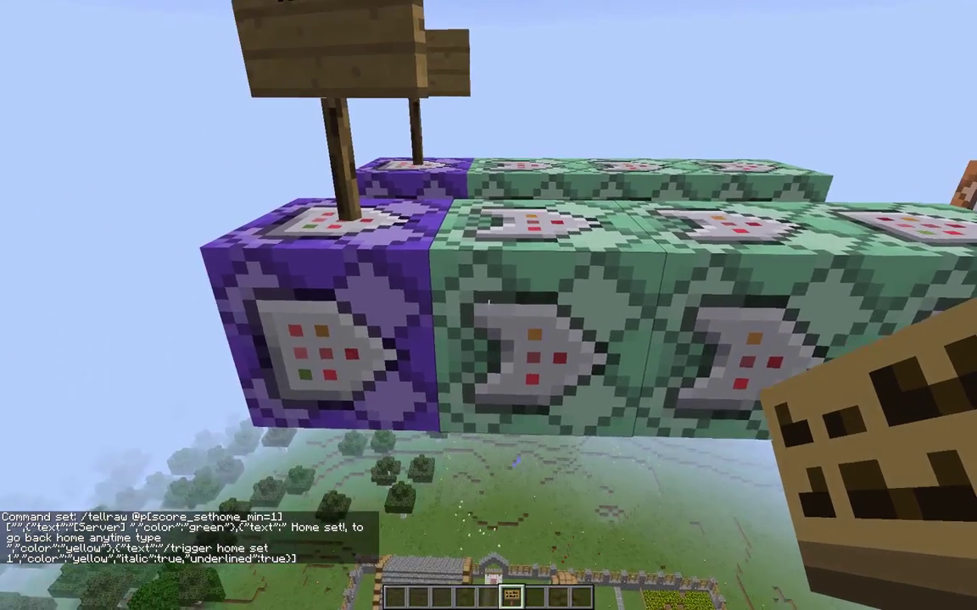
right_click(488, 305)
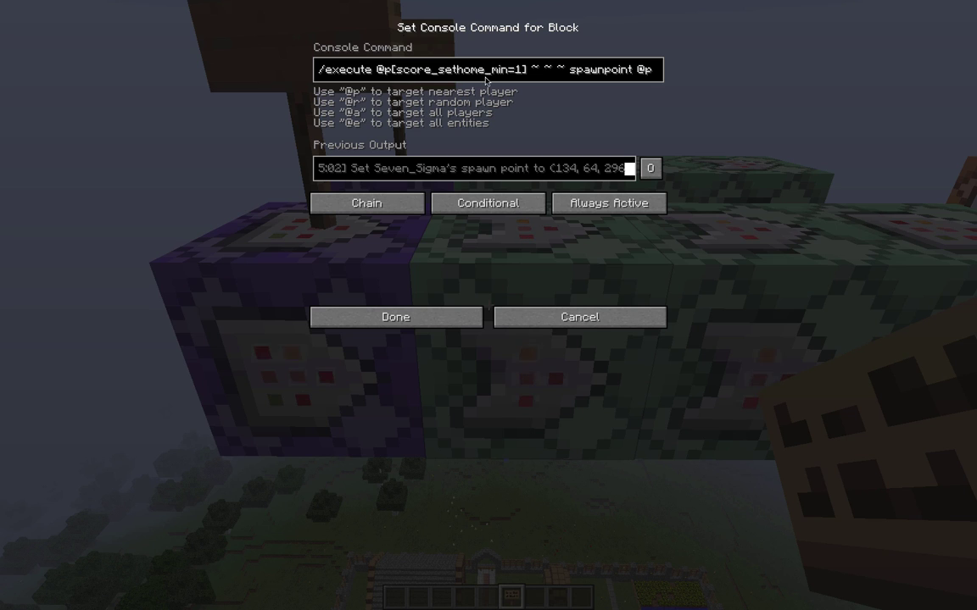
left_click(549, 76)
left_click(655, 75)
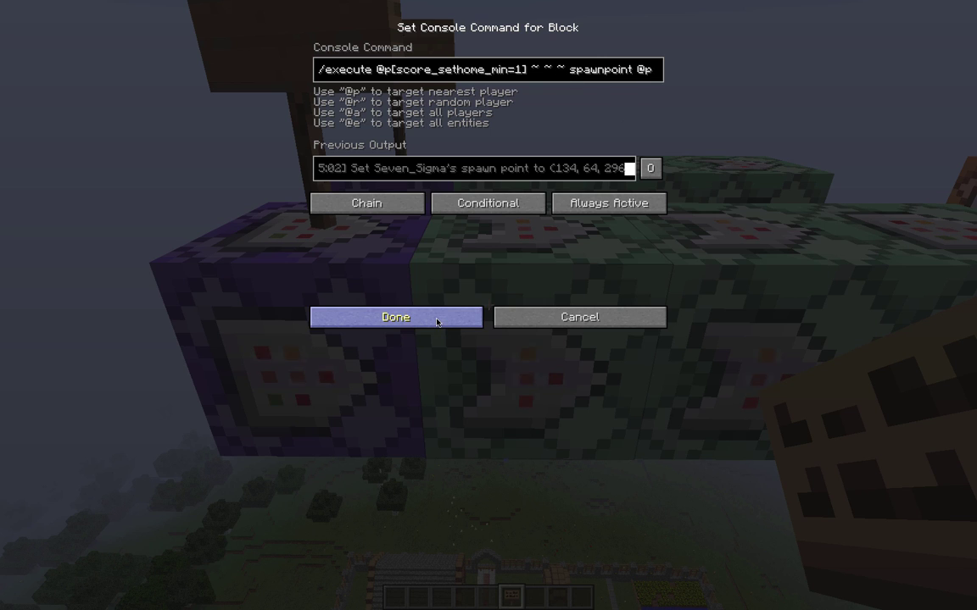
left_click(396, 317)
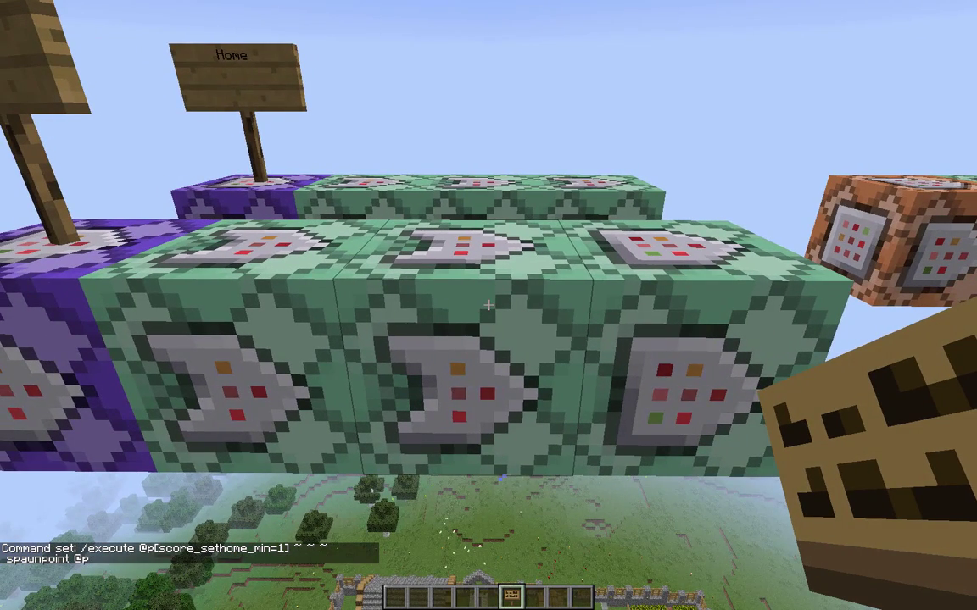
- Review the /scoreboard players set @a[score_sethome_min=1] sethome 0 command in the second green block of the Sethome row
right_click(488, 306)
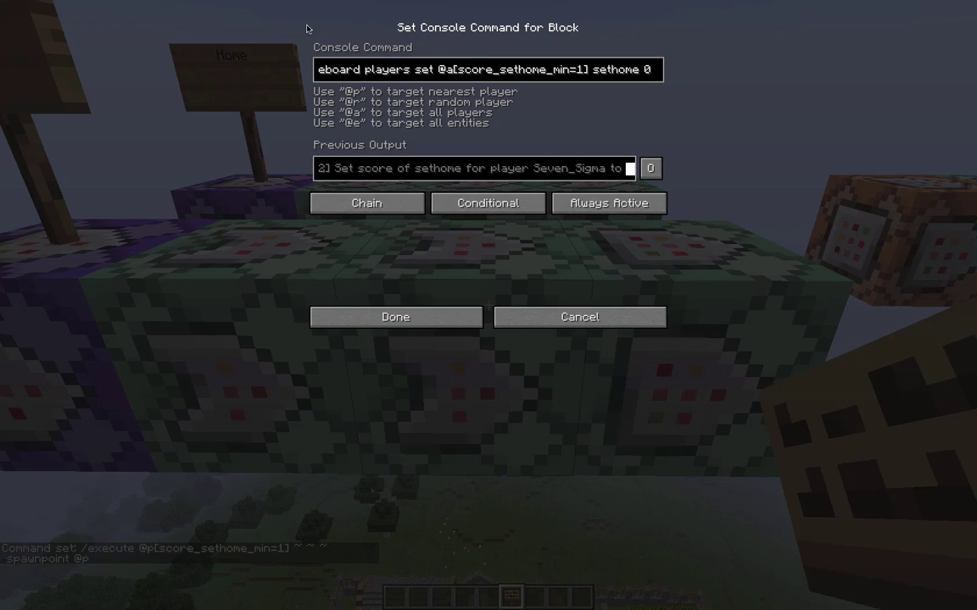
left_click(327, 71)
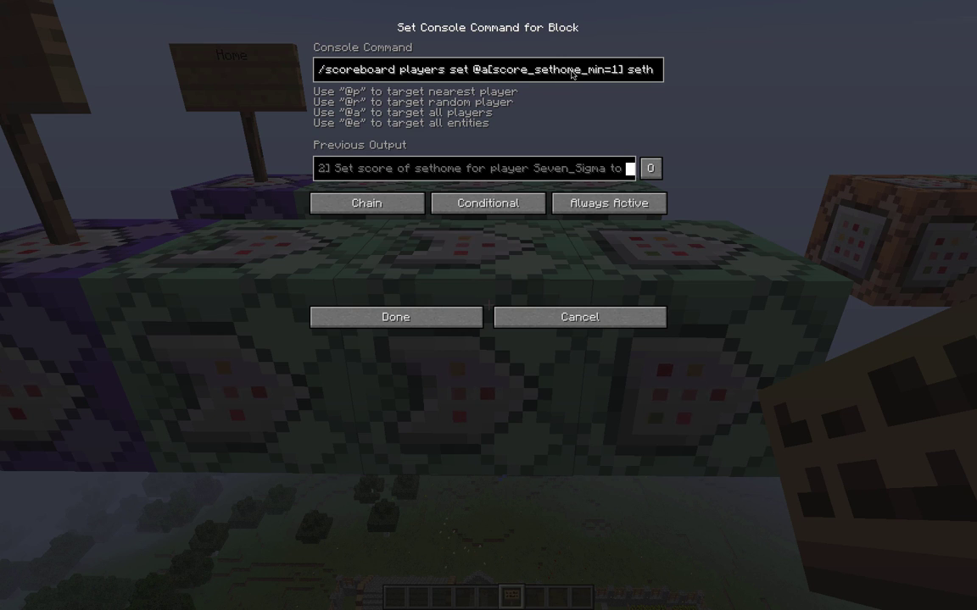
type("ome 0")
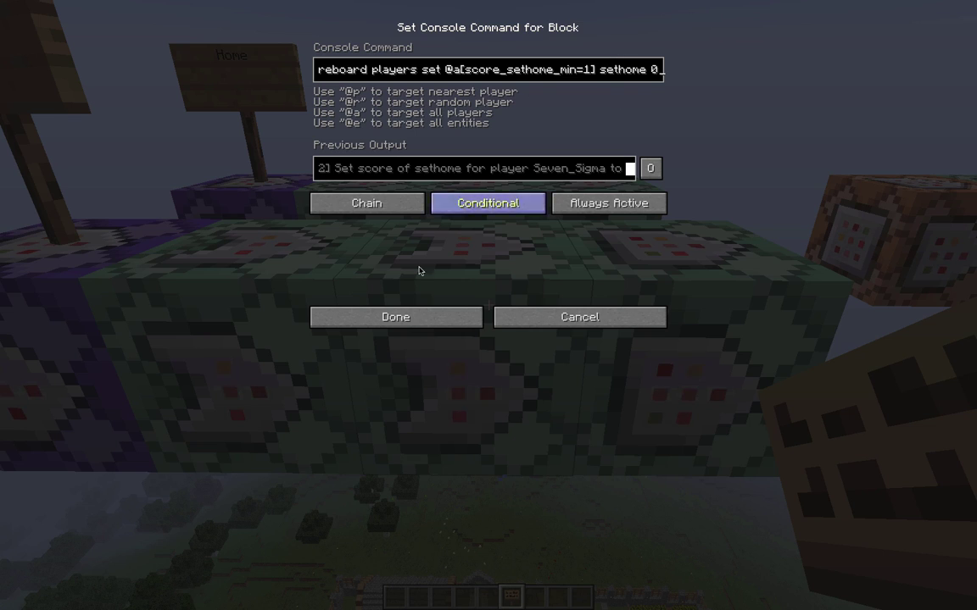
left_click(396, 317)
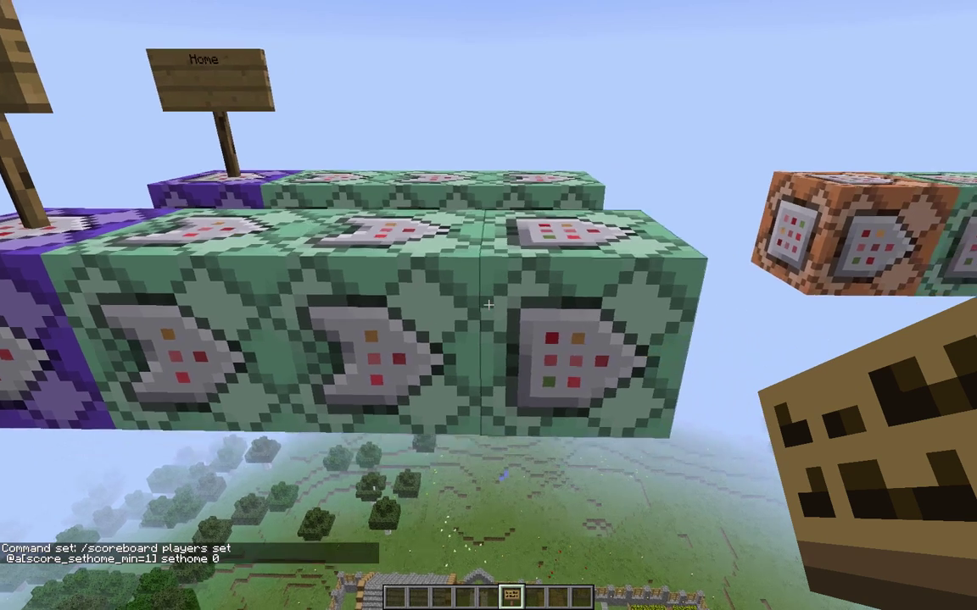
- Review the /scoreboard players enable @a sethome command in the last green block of the Sethome row
right_click(488, 306)
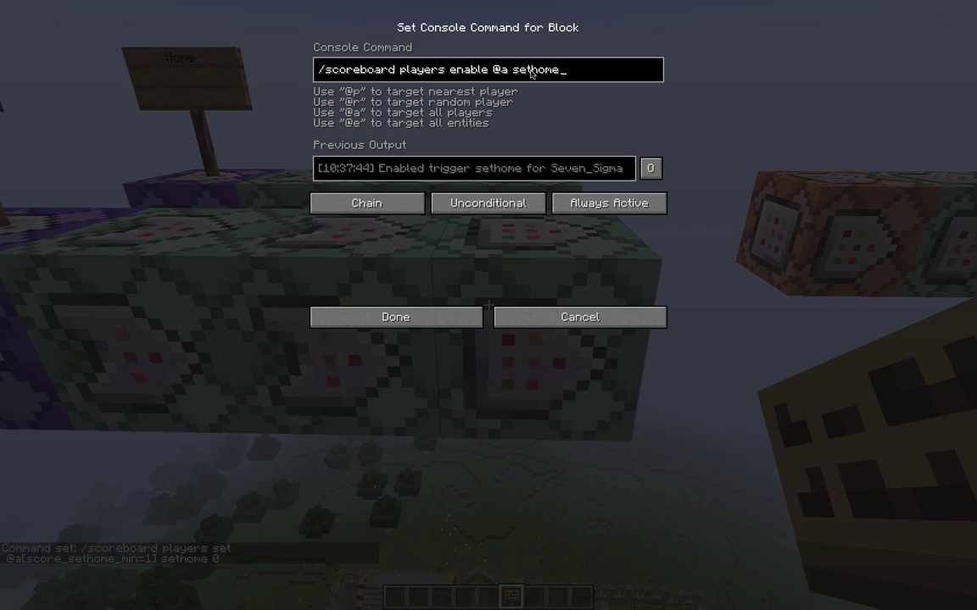
left_click(435, 322)
key("a")
key("w")
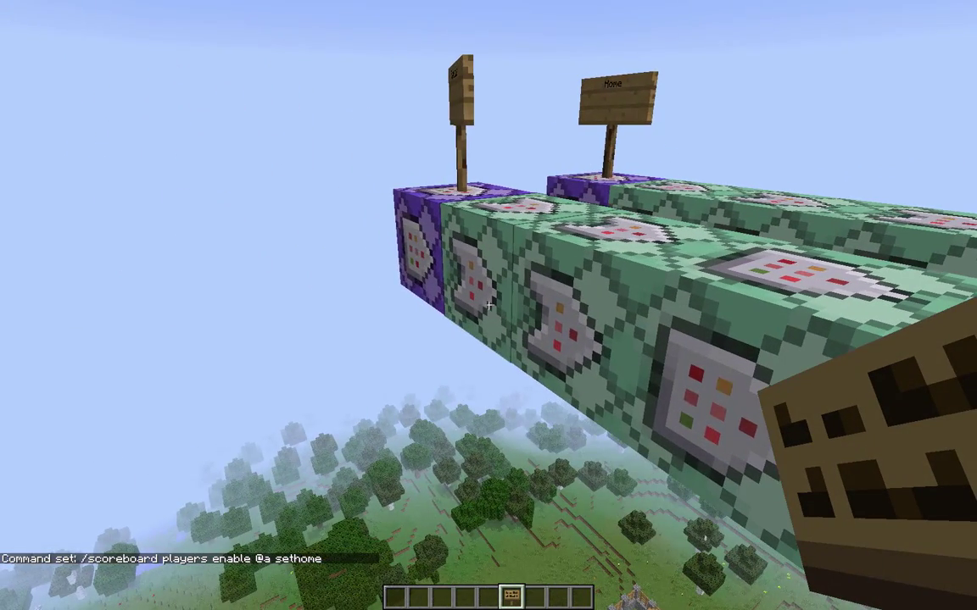
- Try to create the trigger objective by running /scoreboard objectives add sethome trigger
key("slash")
type("sc")
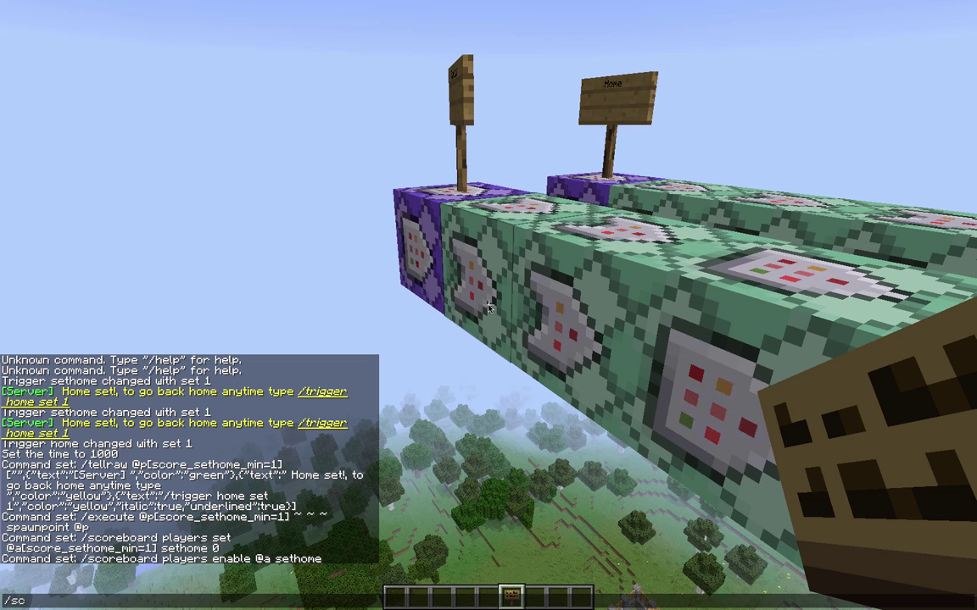
type("oreboard objectives")
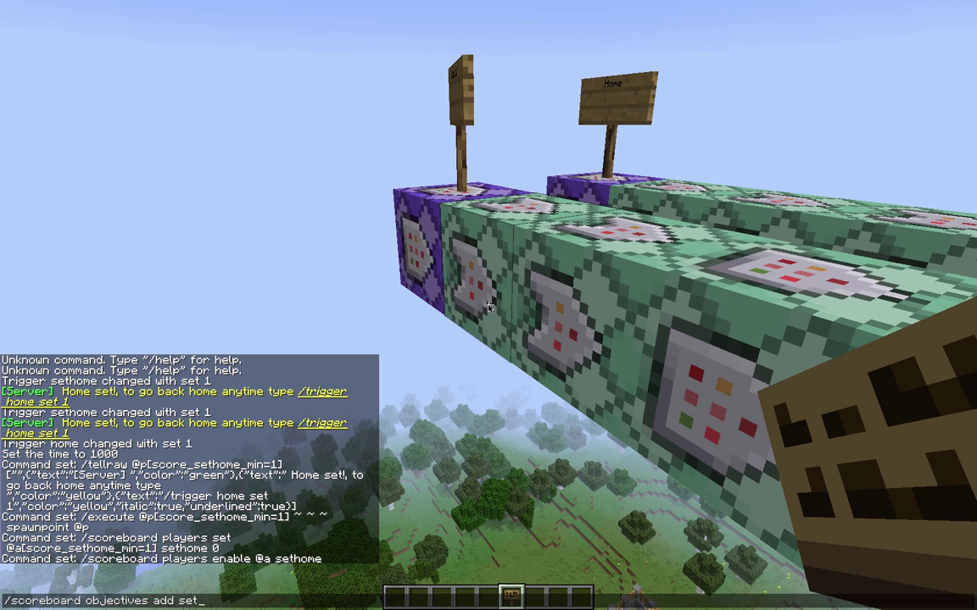
type("add sethome trigger")
key("Return")
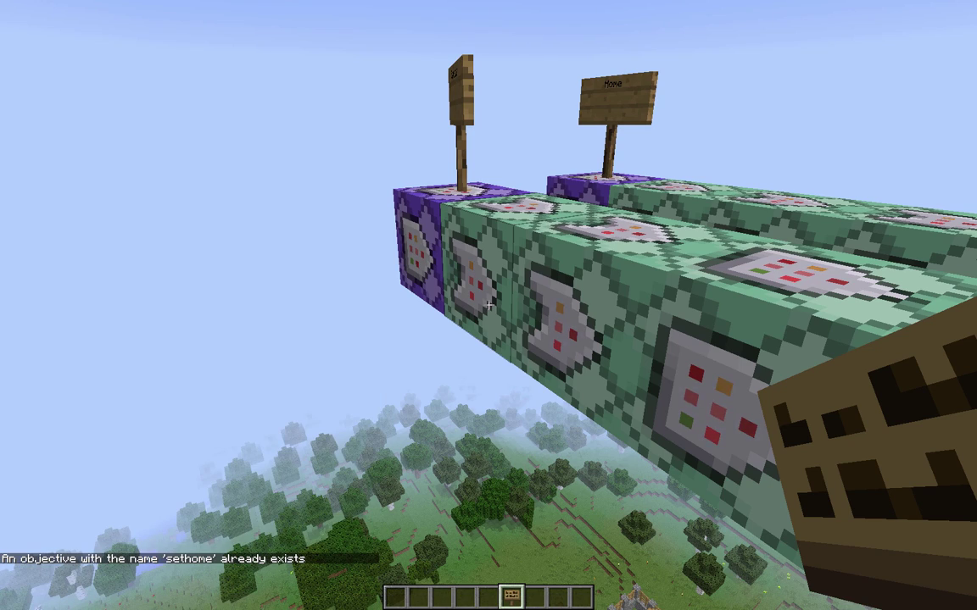
- Examine the Sethome and Home command block rows from the signs to their far ends
key("s")
key("w")
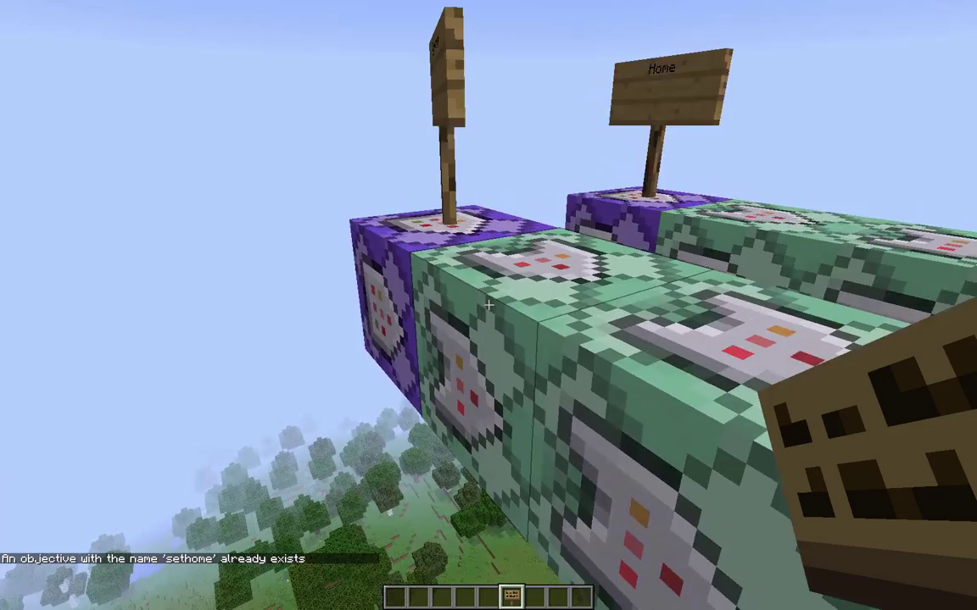
key("s")
key("w")
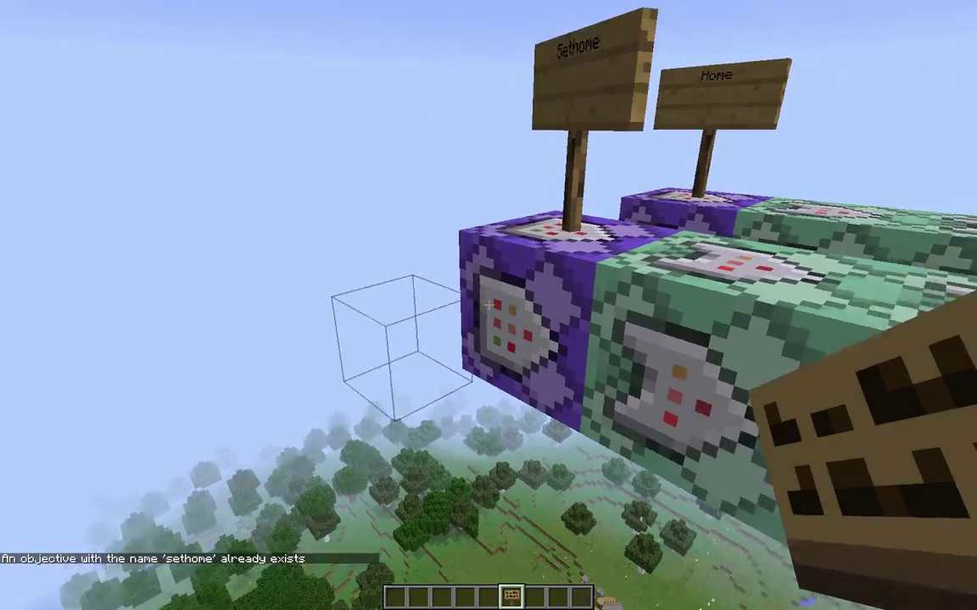
key("a")
key("w")
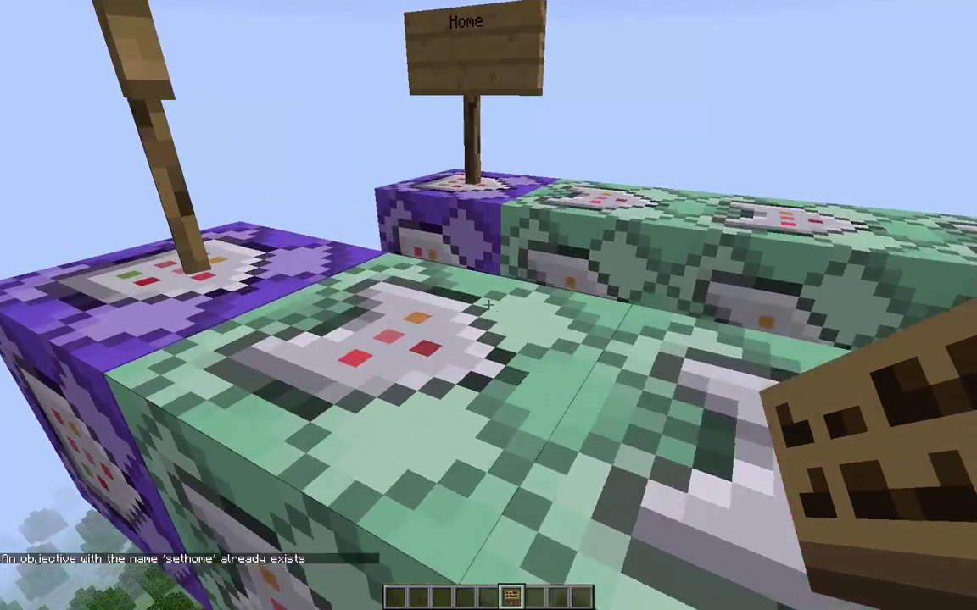
key("s")
key("a")
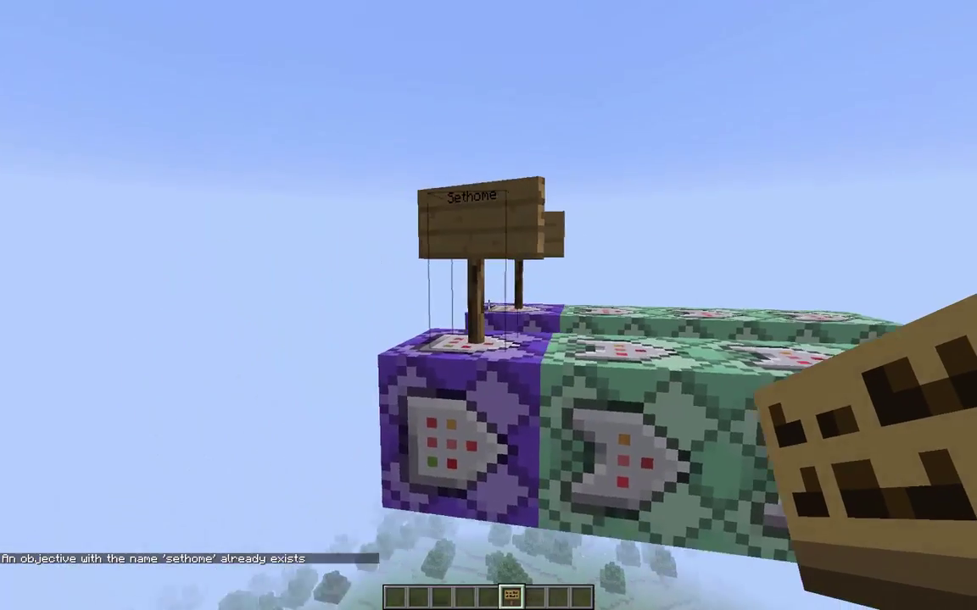
key("w")
key("d")
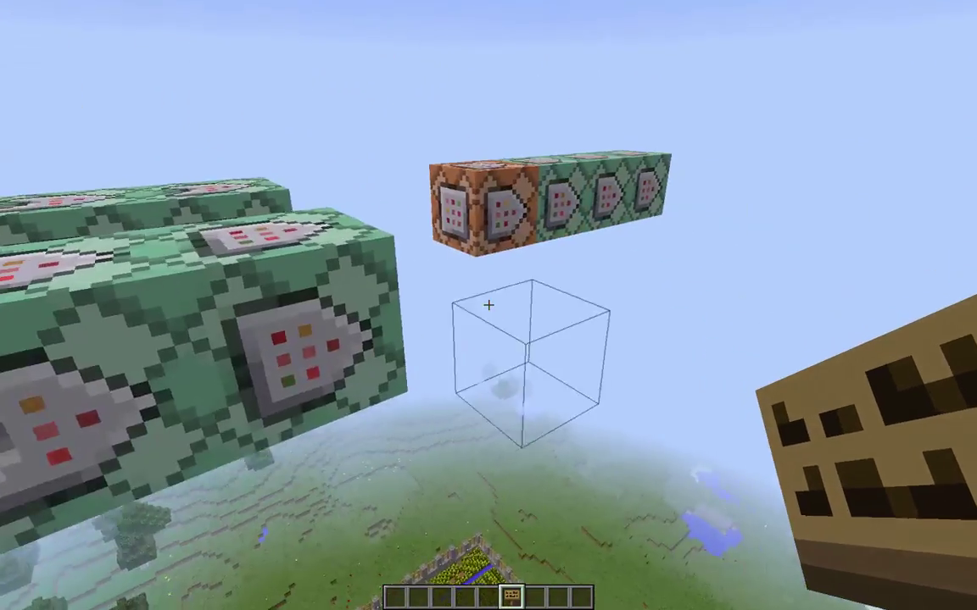
key("s")
key("d")
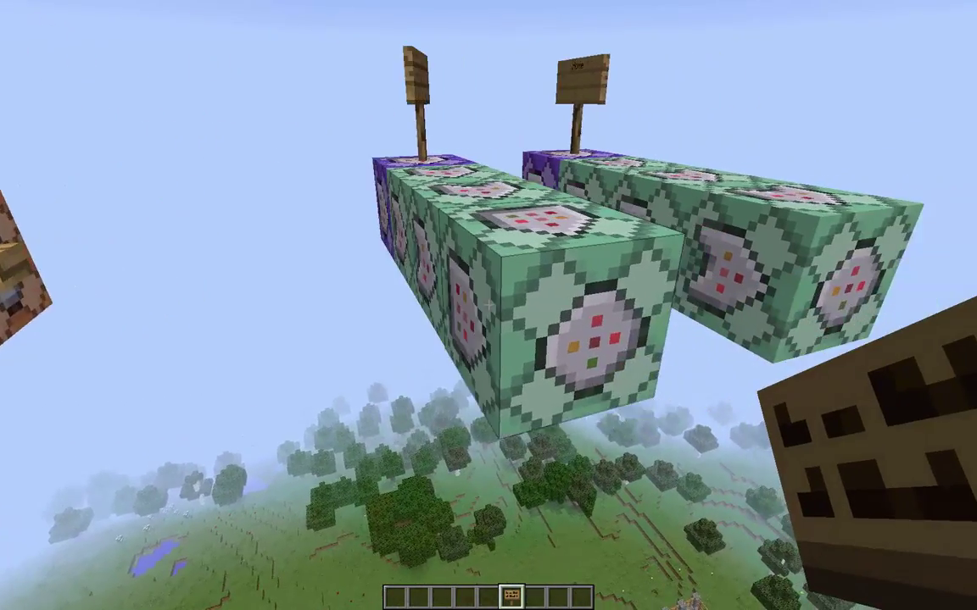
- Review the /scoreboard players enable @a sethome command once more in the last green block of the Sethome row
key("w")
key("s")
right_click(488, 305)
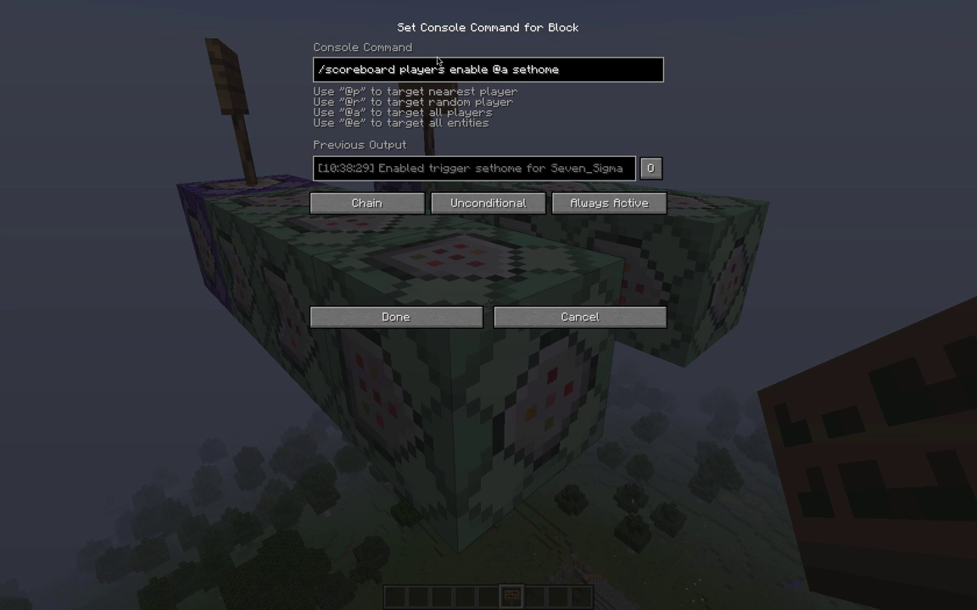
left_click(404, 320)
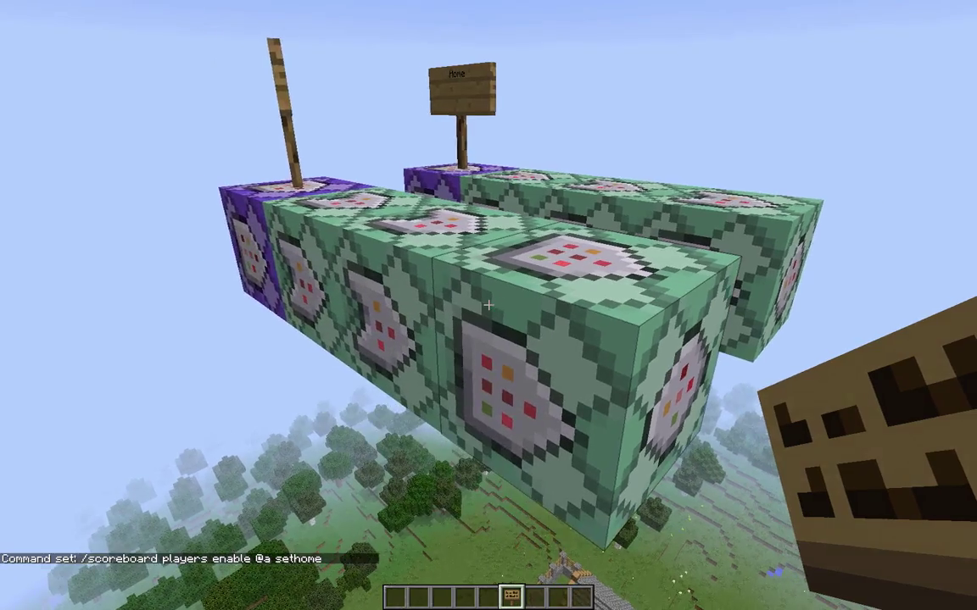
- Examine the start of both rows around the Sethome and Home signs, finishing at the Home row's purple block
key("w")
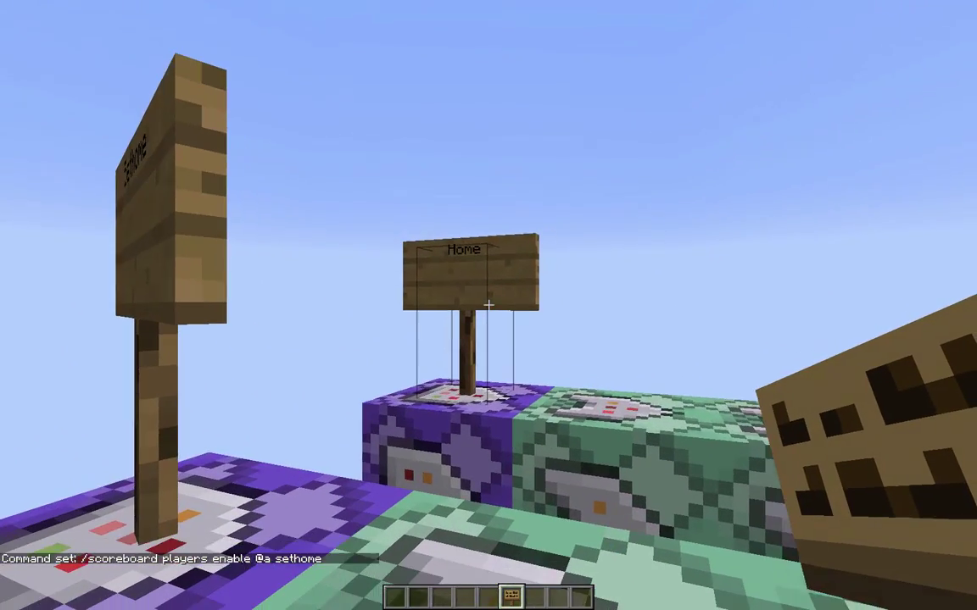
key("s")
key("w")
key("space")
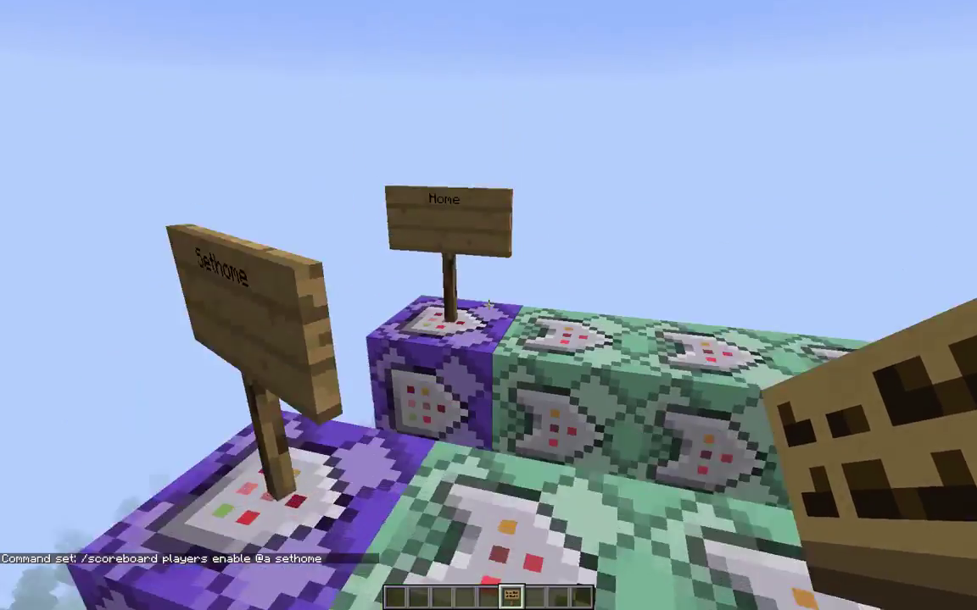
key("s")
key("w")
key("s")
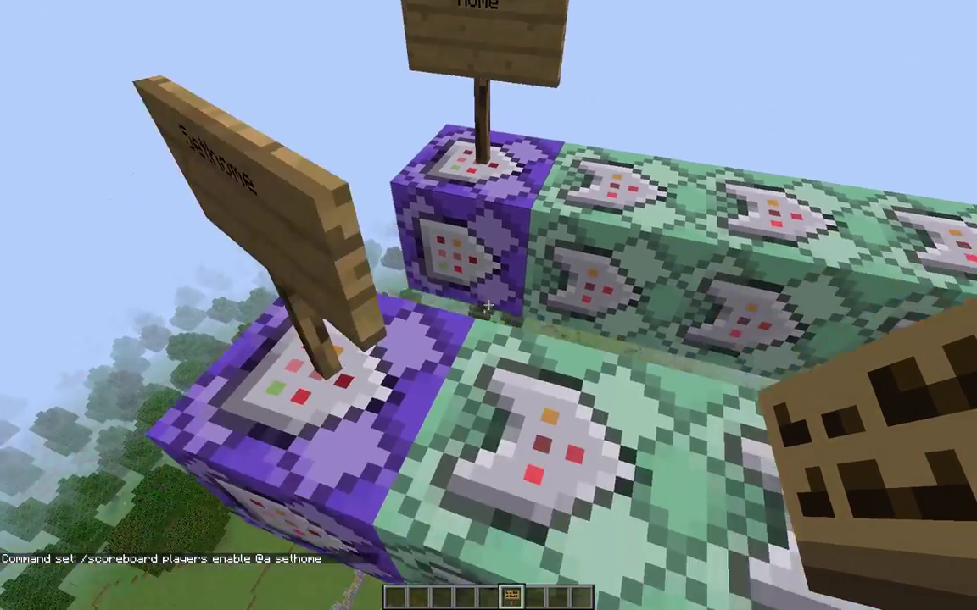
key("shift")
key("w")
key("space")
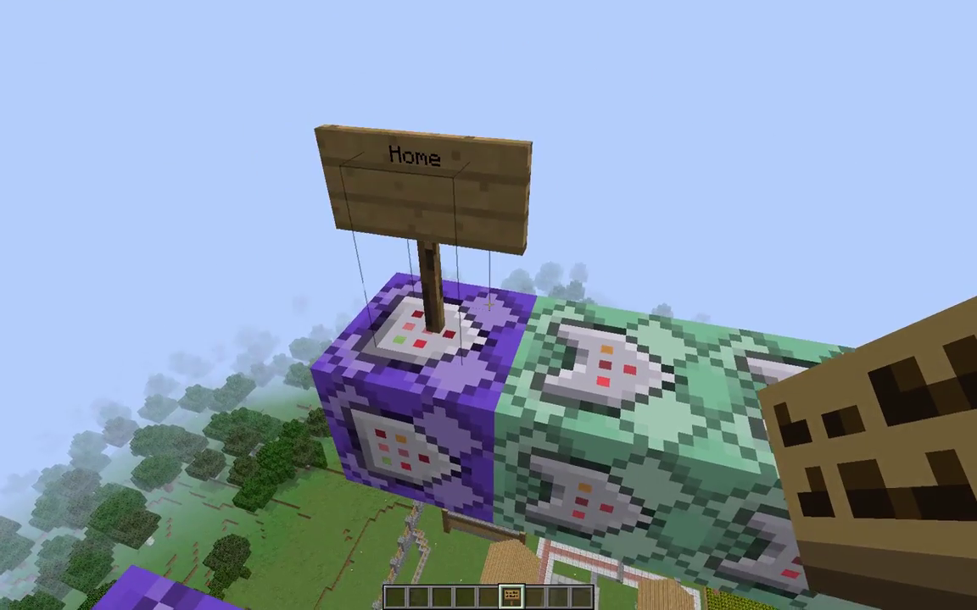
key("a")
key("space")
key("shift")
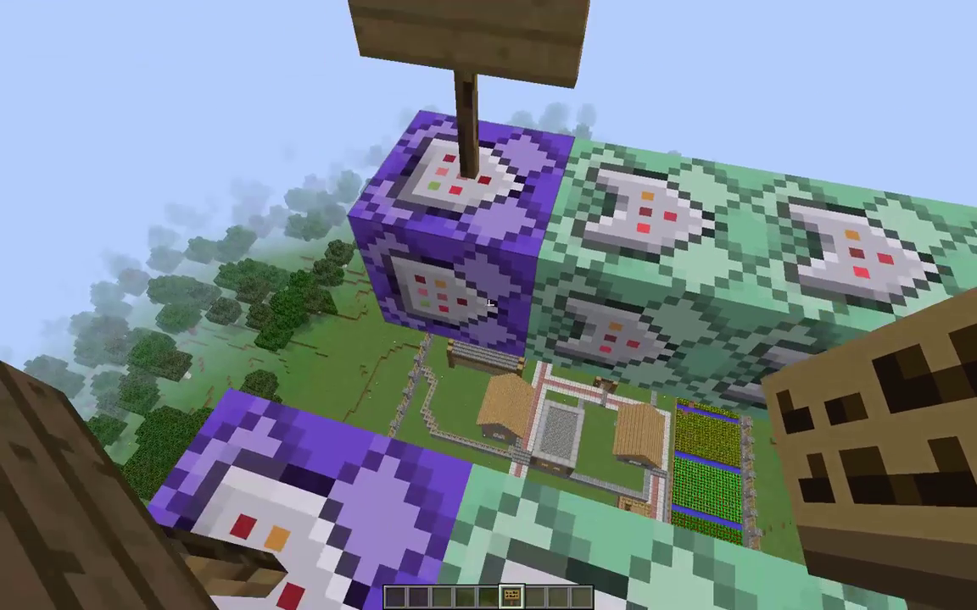
key("space")
key("shift")
- Review the full execute @a[score_home_min=1,score_home=1] ~ ~ ~ summon ArmorStand ~ ~2 ~ command, including its data tags, in the Home row's purple repeating block
right_click(488, 303)
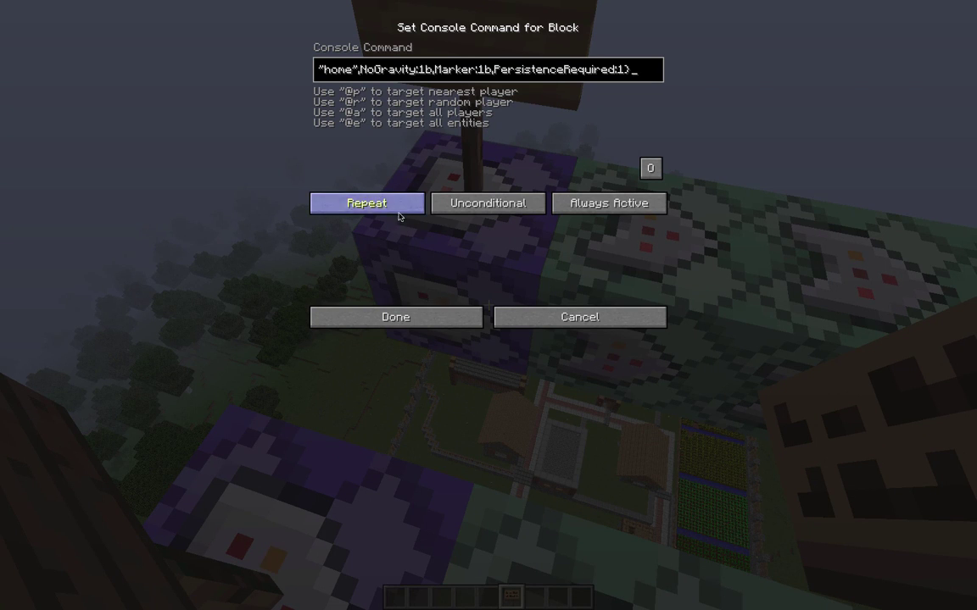
left_click(320, 71)
left_click(319, 71)
left_click(319, 71)
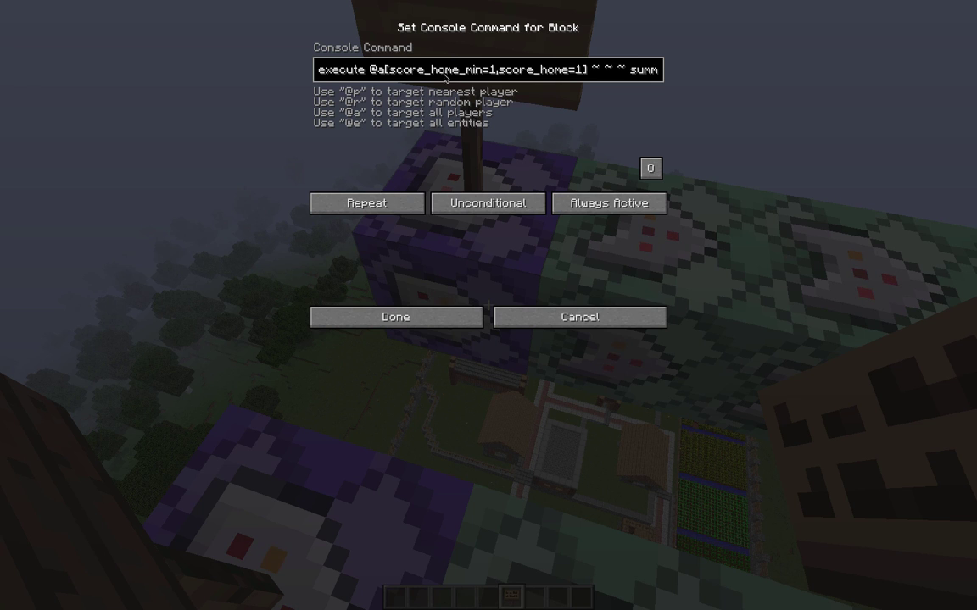
left_click(573, 73)
key("Right")
key("Right")
key("Right")
key("Right")
key("Right")
key("Right")
key("Right")
key("Right")
key("Right")
key("Right")
key("Right")
key("Right")
key("Right")
key("Right")
key("Right")
key("Right")
key("Right")
key("Right")
key("Right")
key("Right")
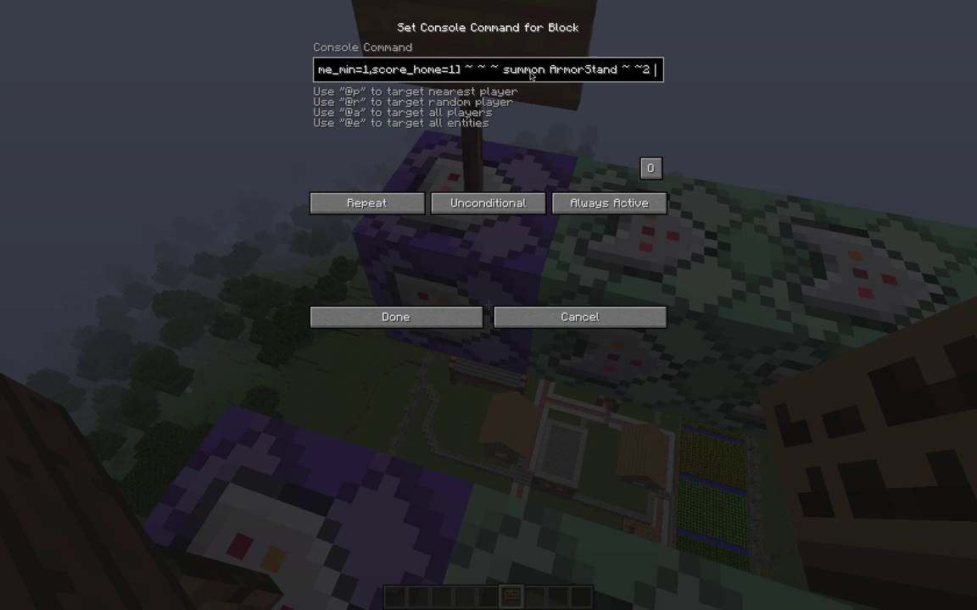
key("Right")
key("Right")
key("Right")
key("Right")
key("Right")
key("Right")
key("Right")
key("Right")
key("Right")
key("Right")
key("Right")
key("Right")
key("Right")
key("Right")
key("Right")
key("Right")
key("Right")
key("Right")
key("Right")
key("Right")
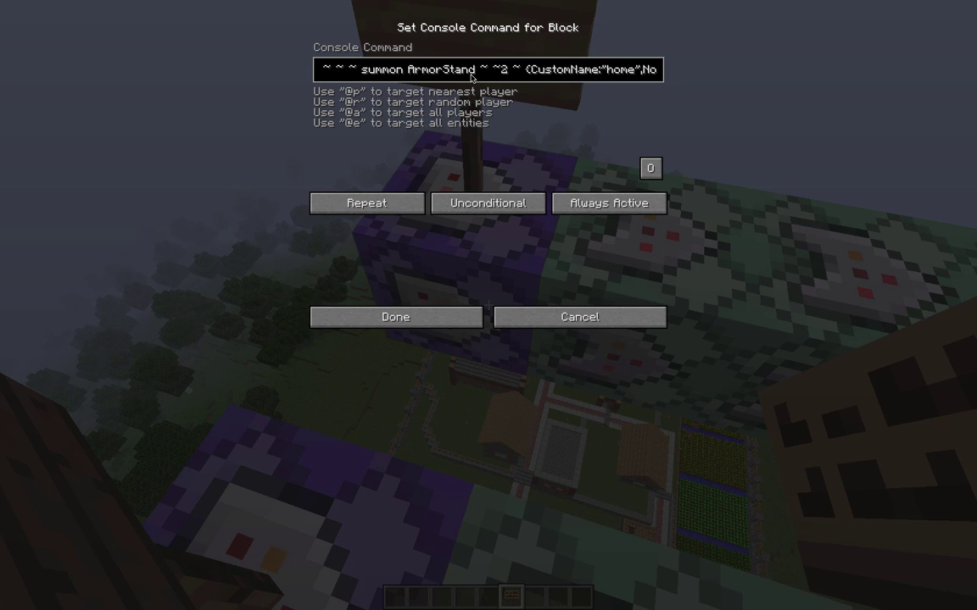
key("Right")
key("Right")
key("Right")
key("Right")
key("Right")
key("Right")
key("Right")
key("Right")
key("Right")
key("Right")
key("Right")
key("Right")
key("Right")
key("Right")
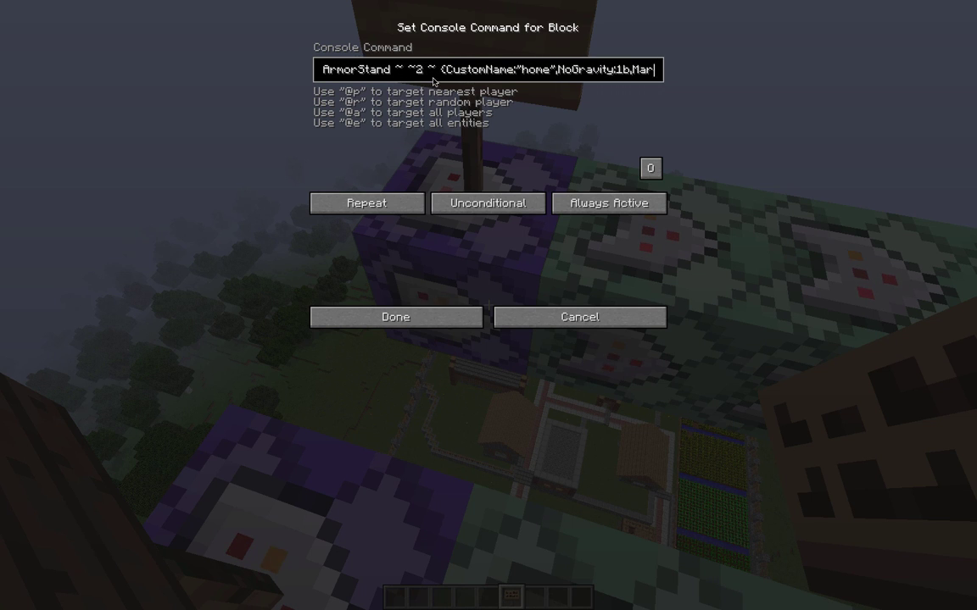
key("Right")
key("Right")
key("Right")
key("Right")
key("Right")
key("Right")
key("Right")
key("Right")
key("Right")
key("Right")
key("Right")
key("Right")
key("Right")
key("Right")
key("Right")
key("Right")
key("Right")
key("Right")
key("Right")
key("Right")
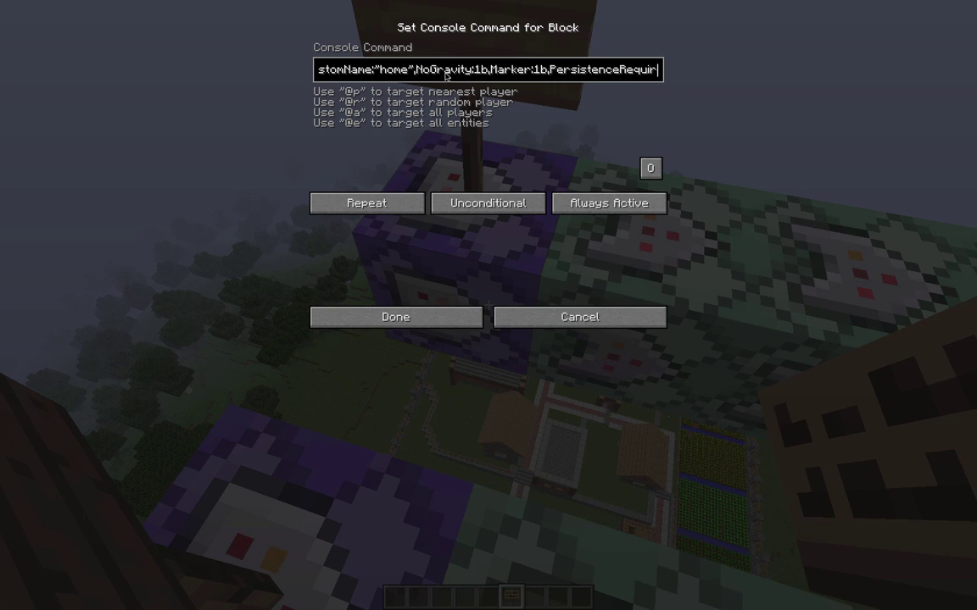
key("Right")
key("Right")
key("Right")
key("Right")
key("Right")
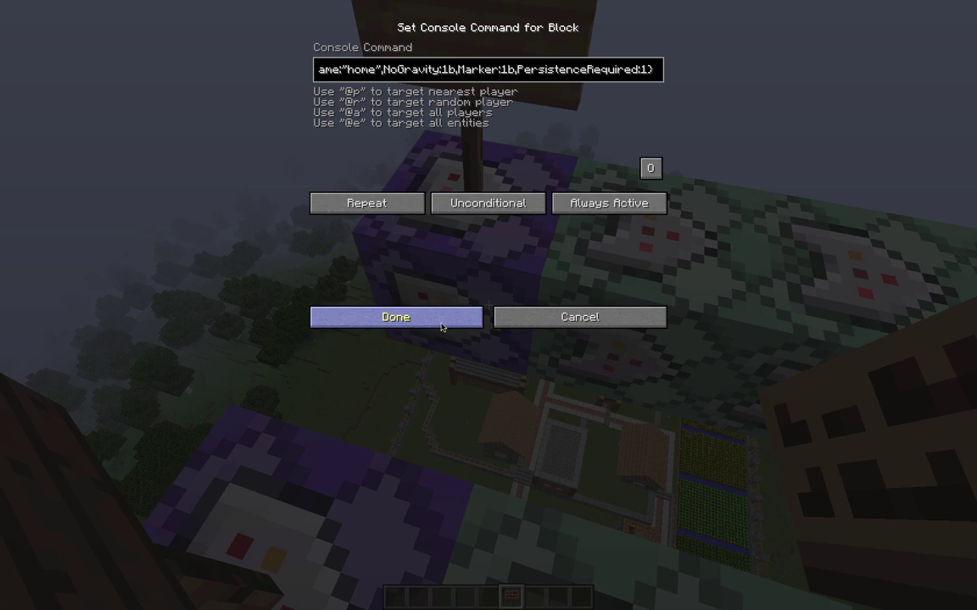
left_click(396, 317)
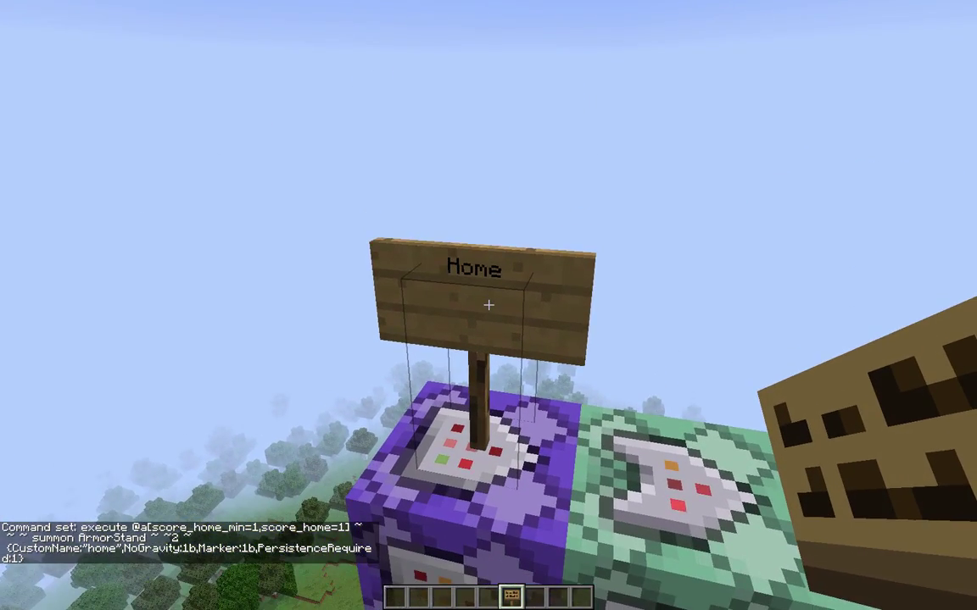
- Review the /scoreboard players set @a[score_home_min=1,score_home=1] home 2 command in the first green block of the Home row
key("w")
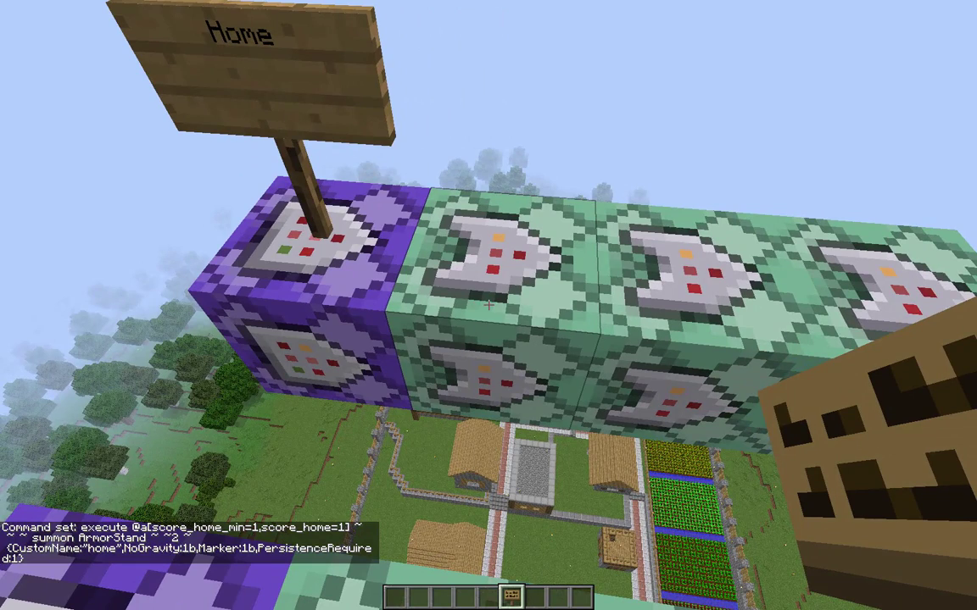
right_click(489, 305)
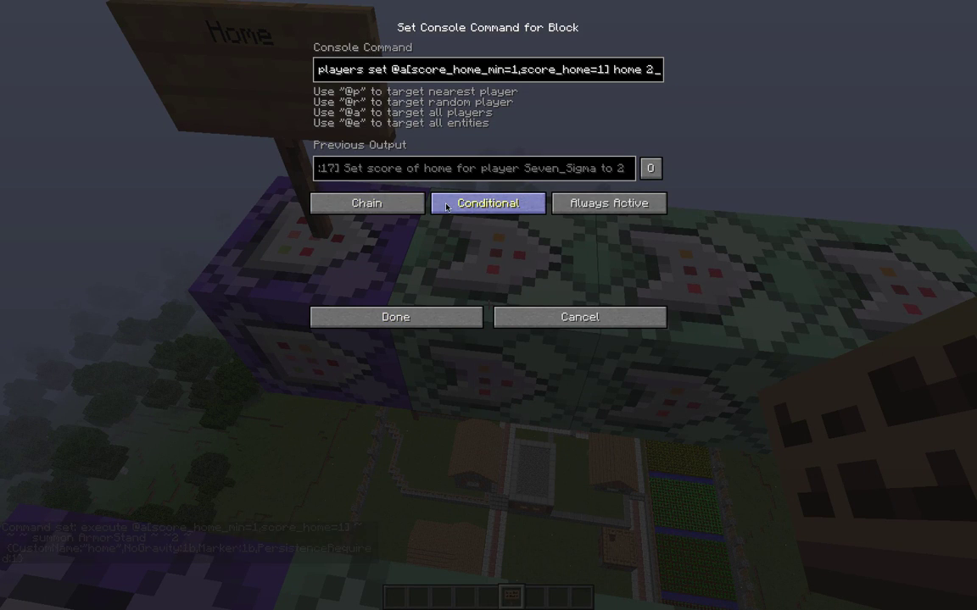
left_click(322, 74)
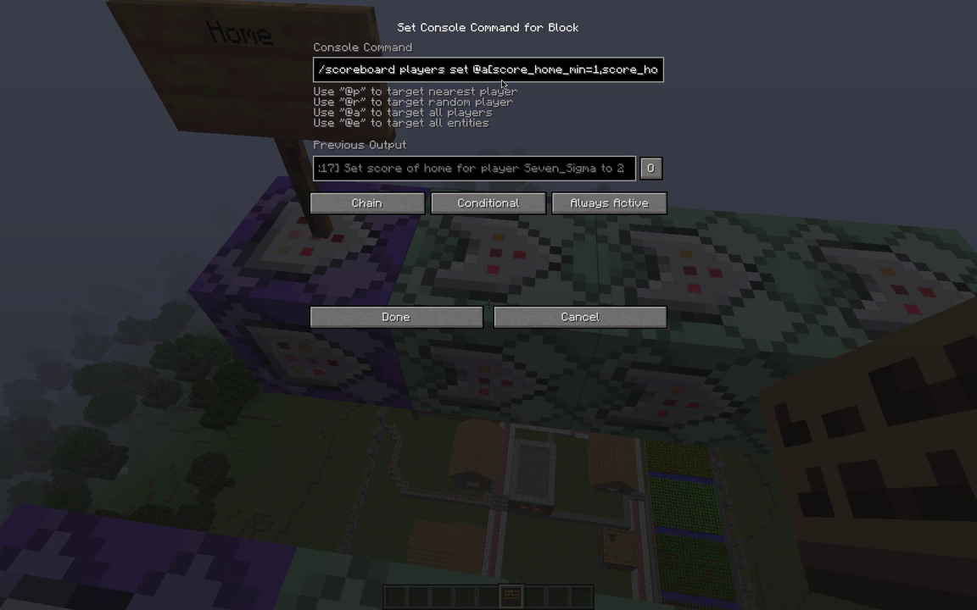
key("Right")
key("Right")
key("Right")
key("Right")
key("Right")
key("Right")
key("Right")
key("Right")
key("Right")
key("Right")
key("Right")
key("Right")
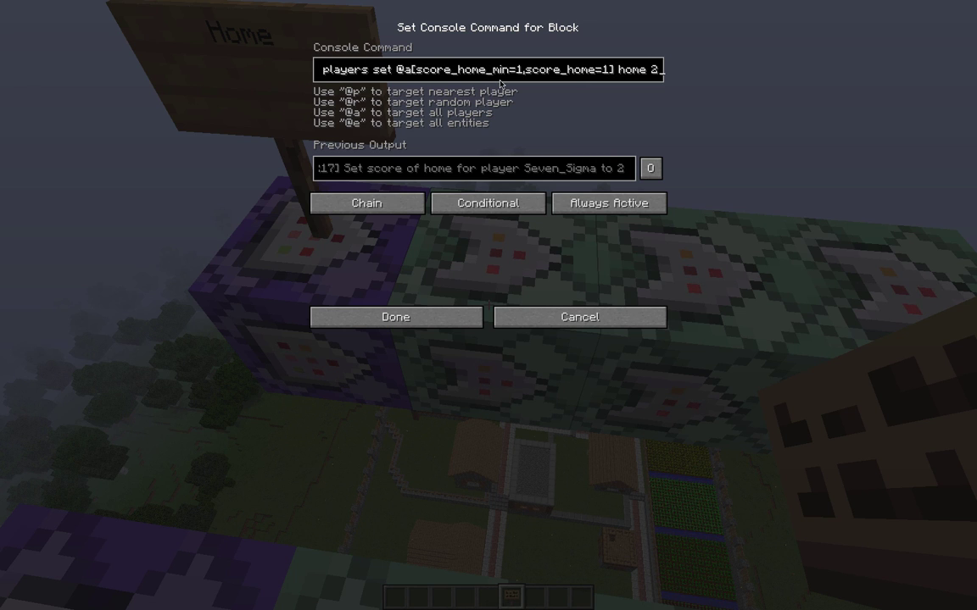
left_click(449, 319)
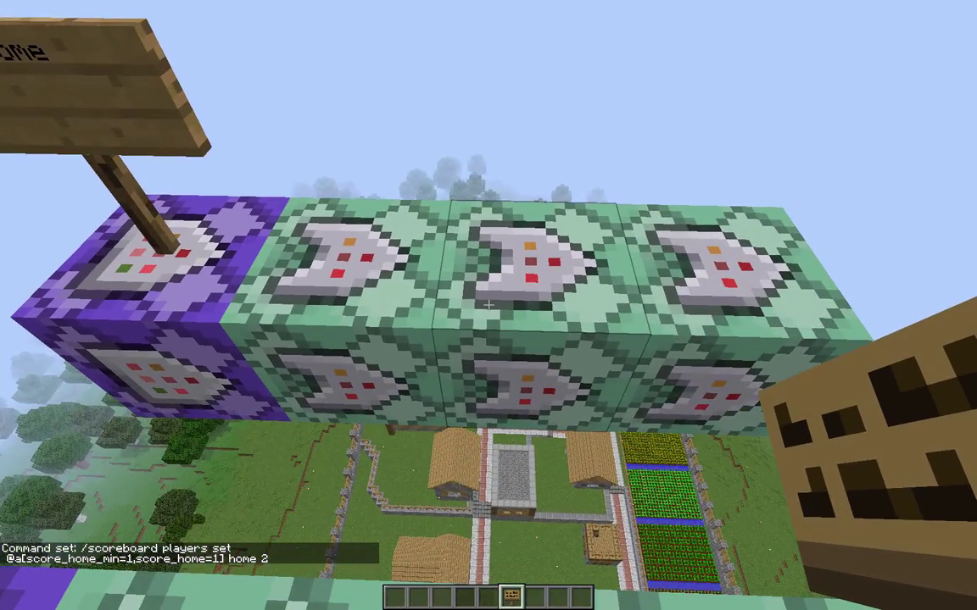
- Review the /execute @e[name=home] ~ ~ ~ setblock ~ ~-1 ~ end_portal command in the second green block of the Home row
right_click(488, 304)
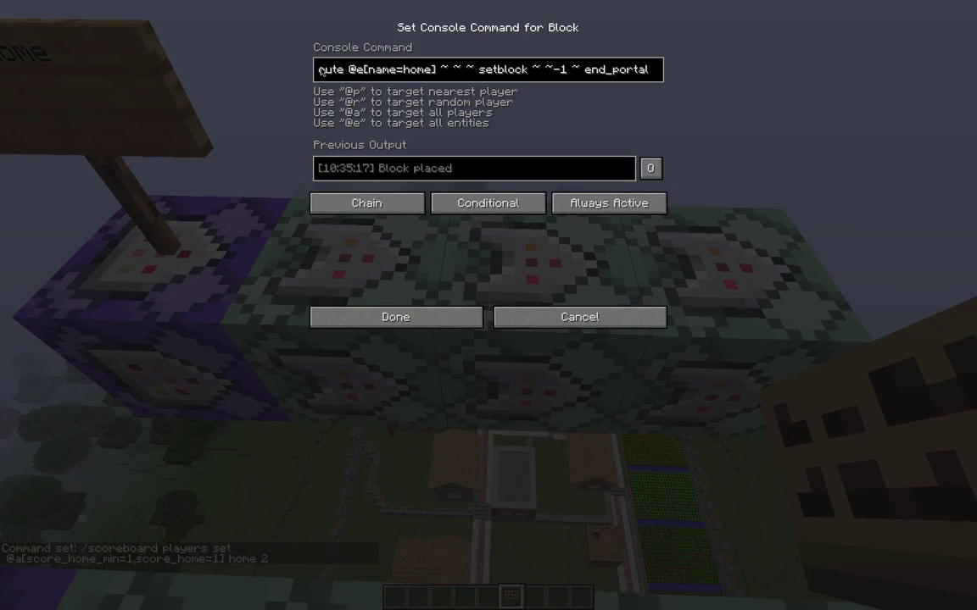
left_click(320, 71)
key("Right")
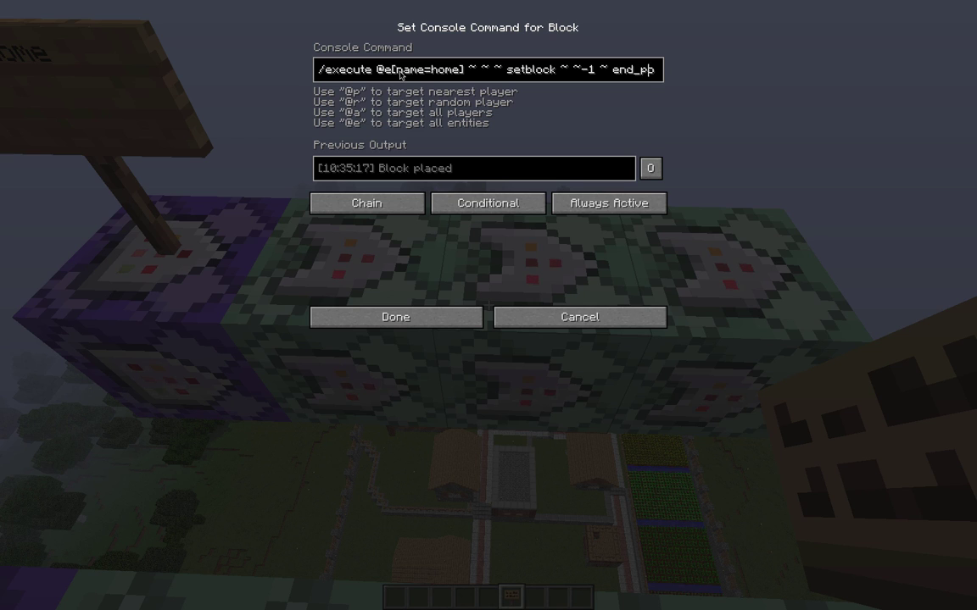
type("ortal")
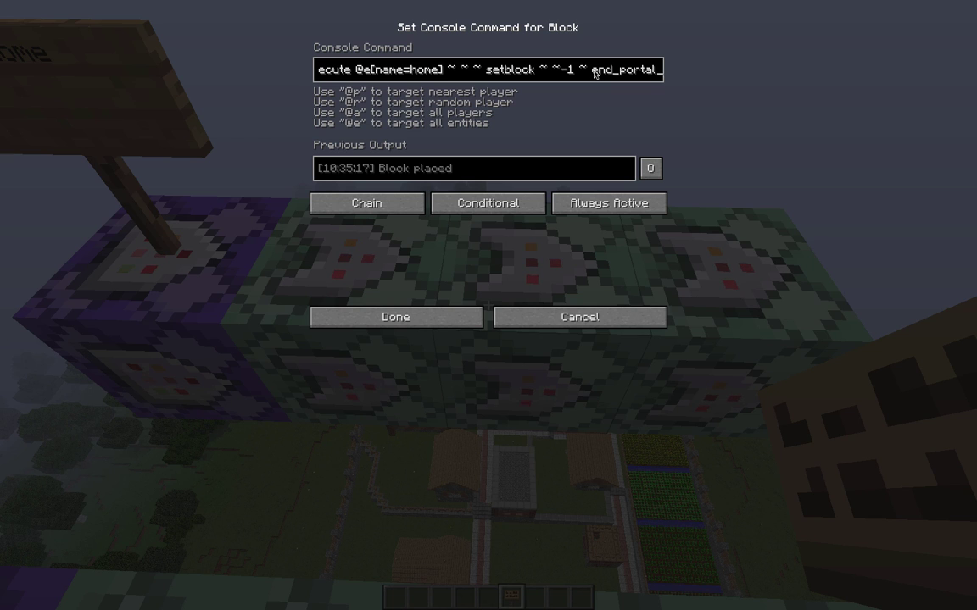
left_click(431, 320)
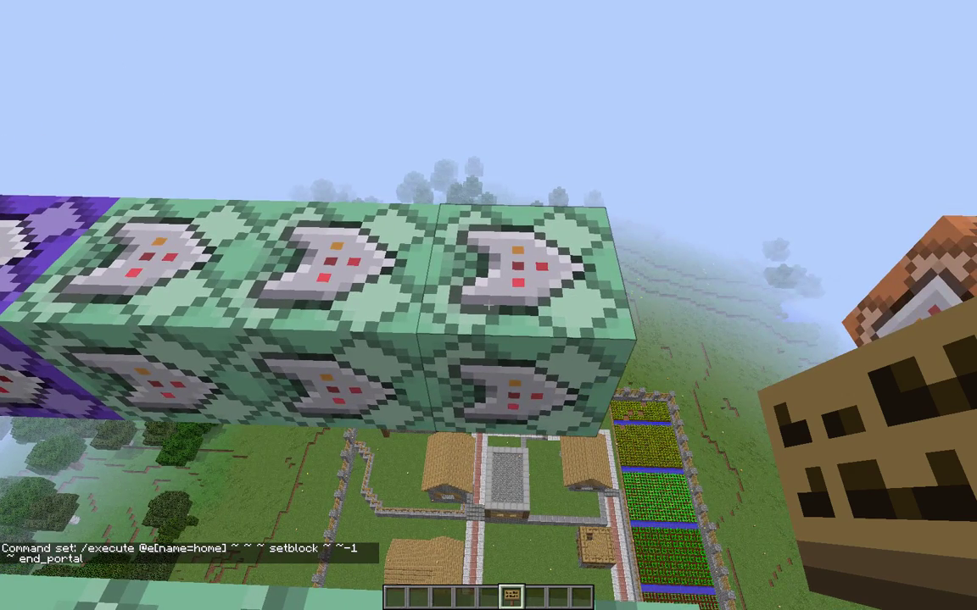
- Review the /setblock ~ ~ ~2 redstone_block command in the last green block of the Home row
right_click(488, 305)
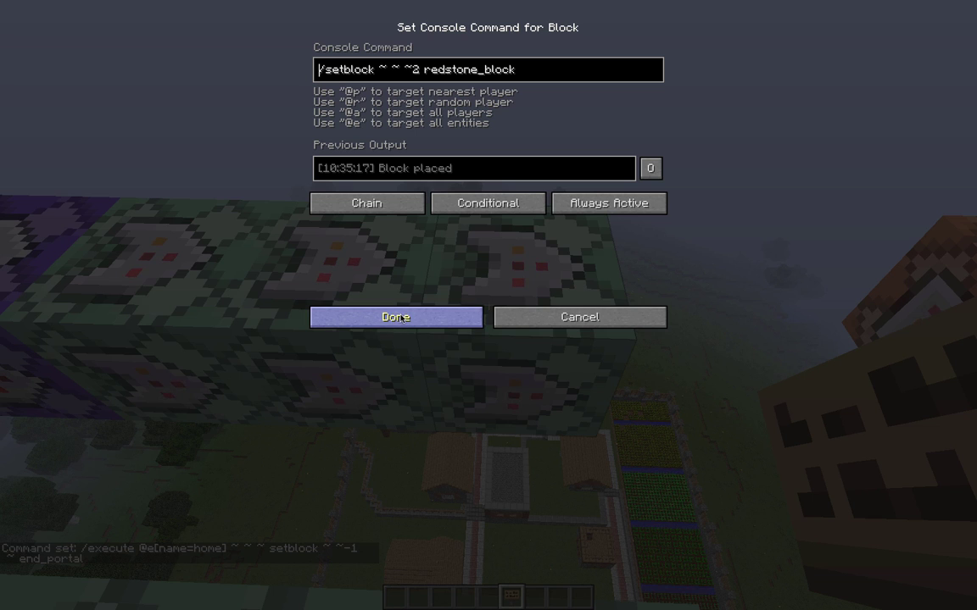
left_click(324, 70)
key("Right")
key("Right")
left_click(424, 319)
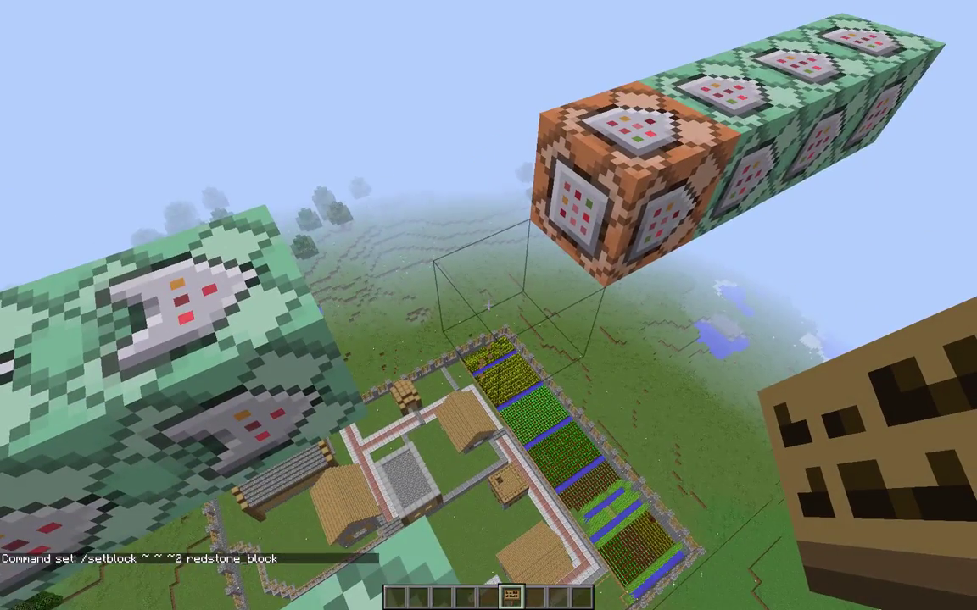
right_click(489, 305)
left_click(498, 303)
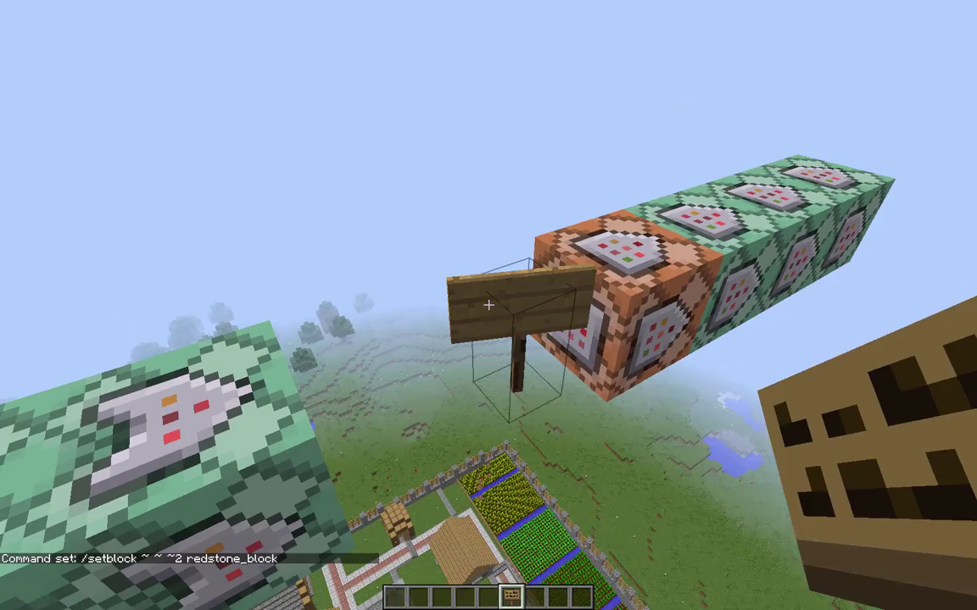
left_click(489, 305)
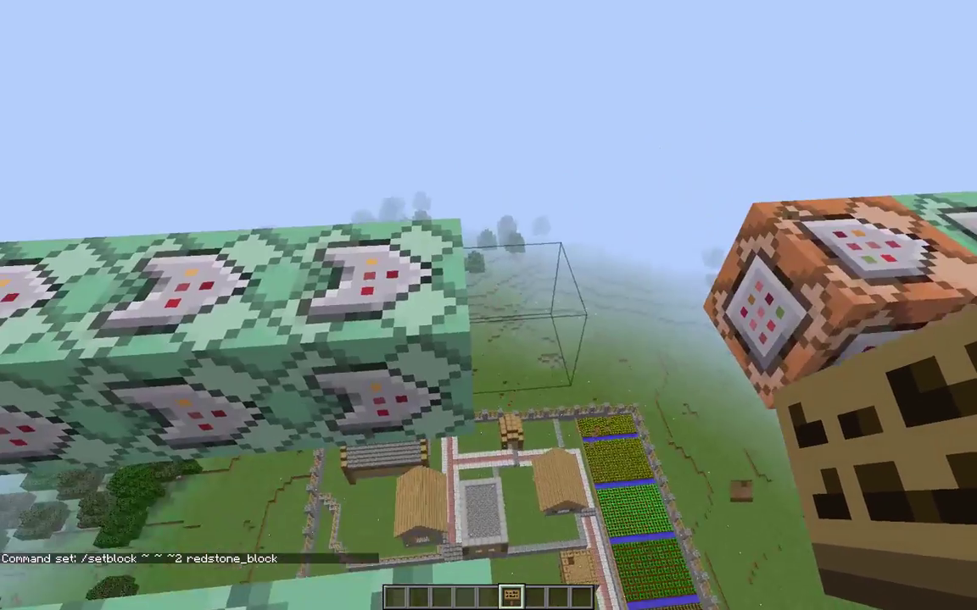
- Recheck the redstone_block command in the Home row's last block and review the /setblock ~ ~ ~-1 air command in the orange impulse block
right_click(488, 305)
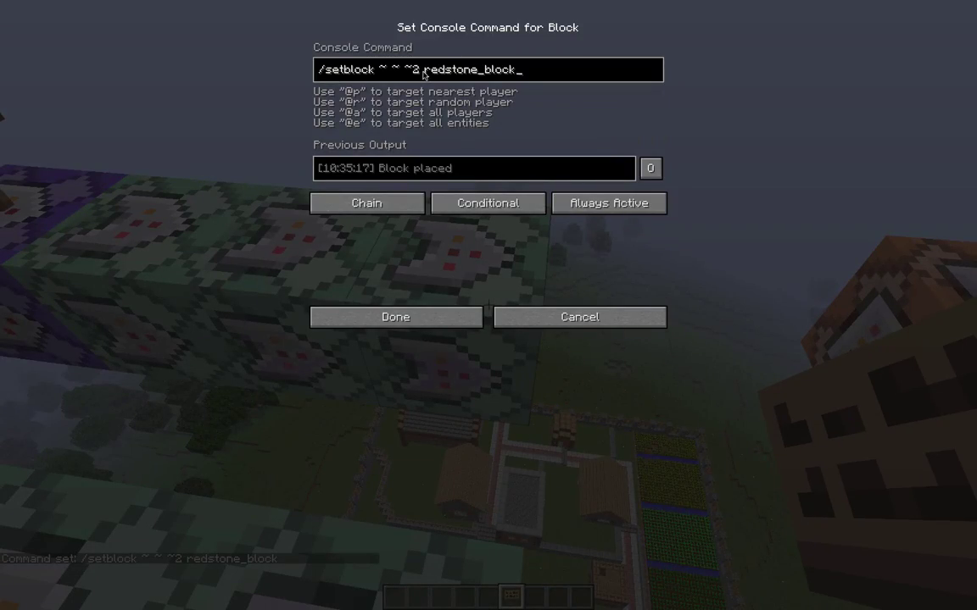
left_click(429, 324)
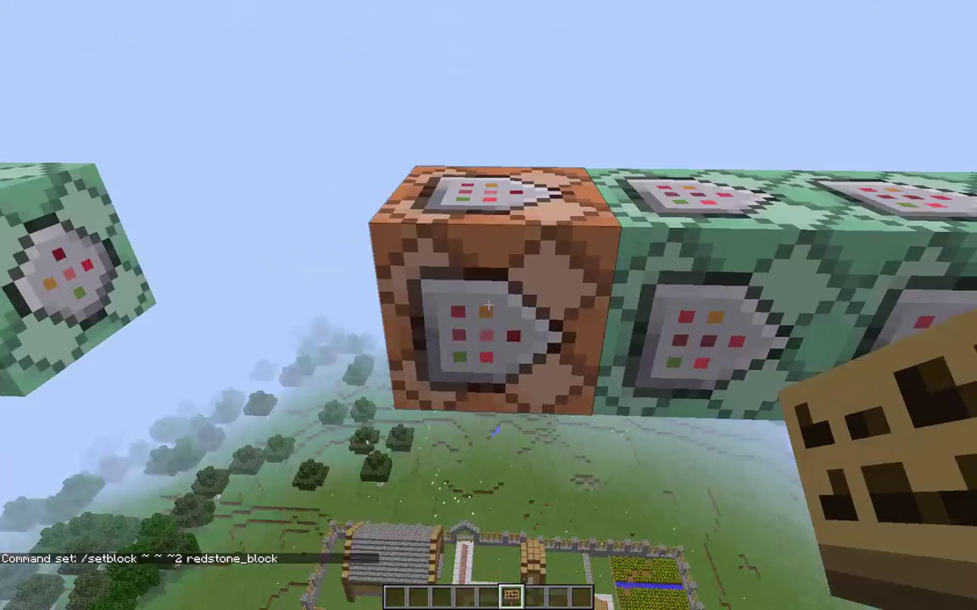
right_click(488, 305)
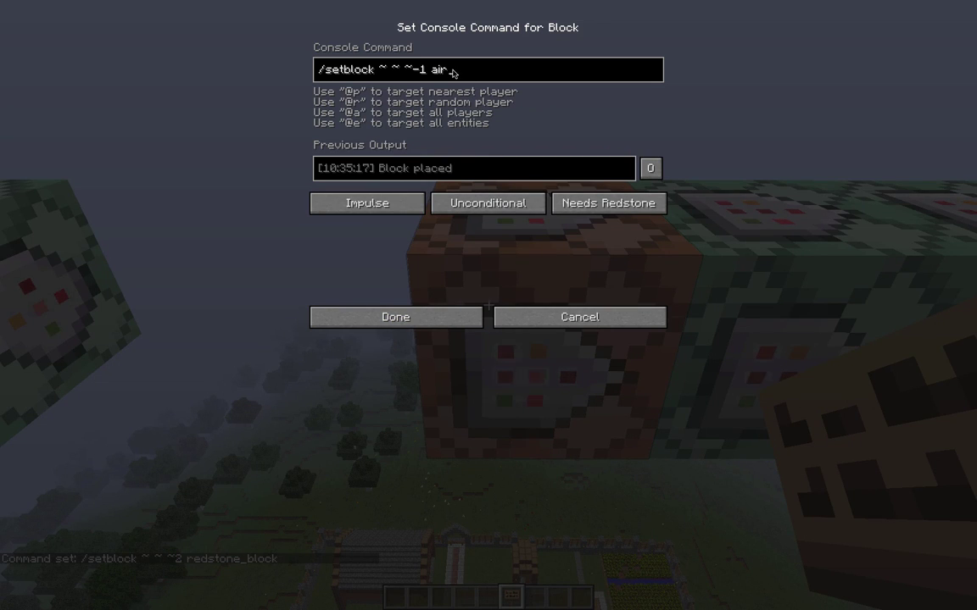
left_click(436, 324)
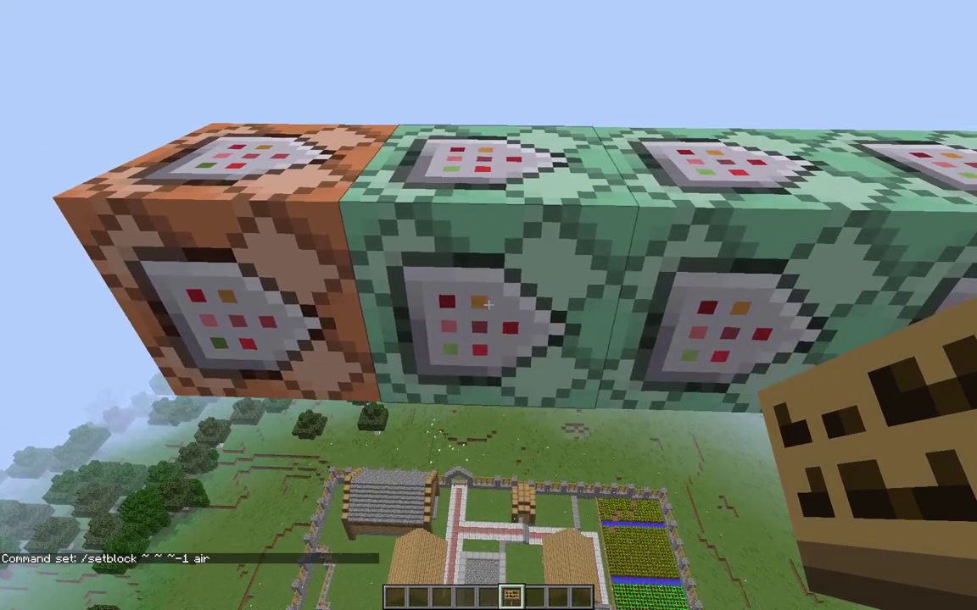
- Review the /execute @e[name=home] ~ ~ ~ setblock ~ ~-1 ~ air command in the first green block after the orange impulse block
right_click(488, 303)
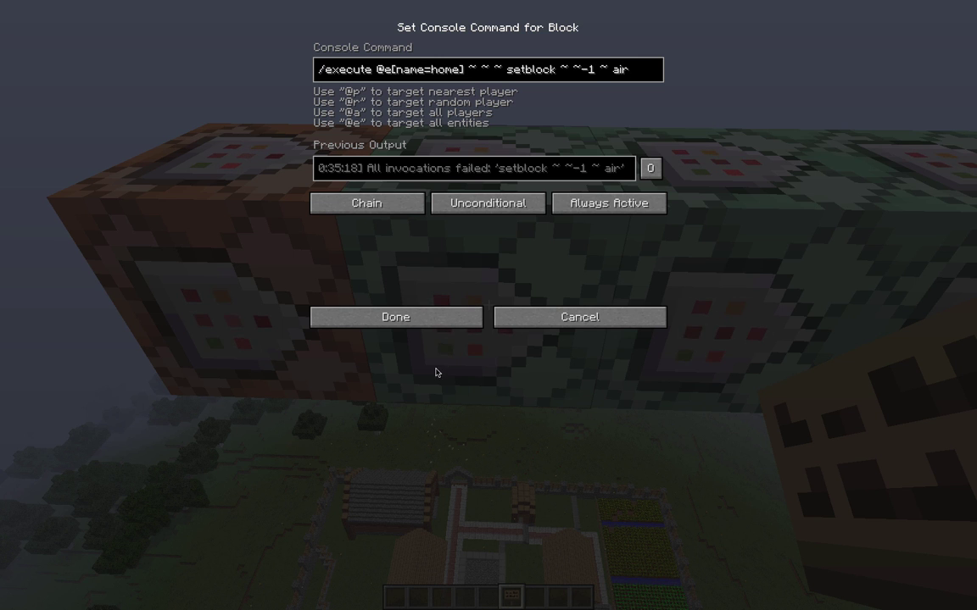
left_click(439, 317)
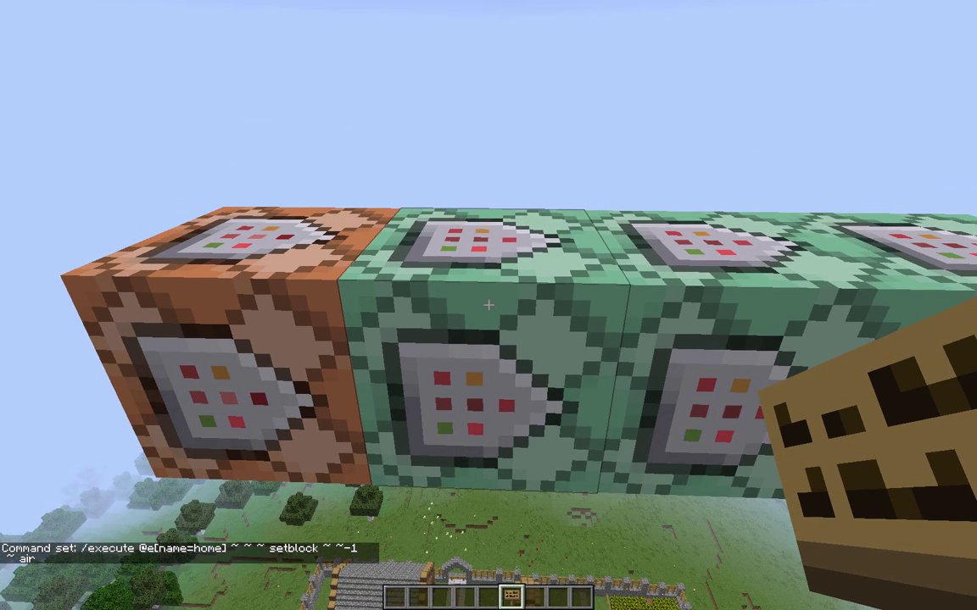
key("d")
key("a")
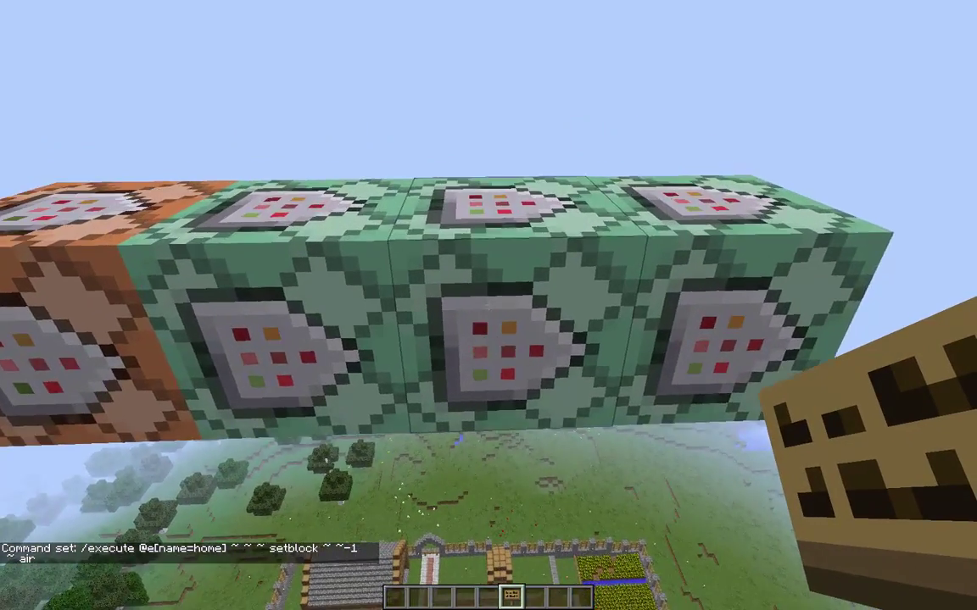
- Review /kill @e[name=home] and /scoreboard players enable @a home in the last two green blocks of the impulse row
right_click(489, 304)
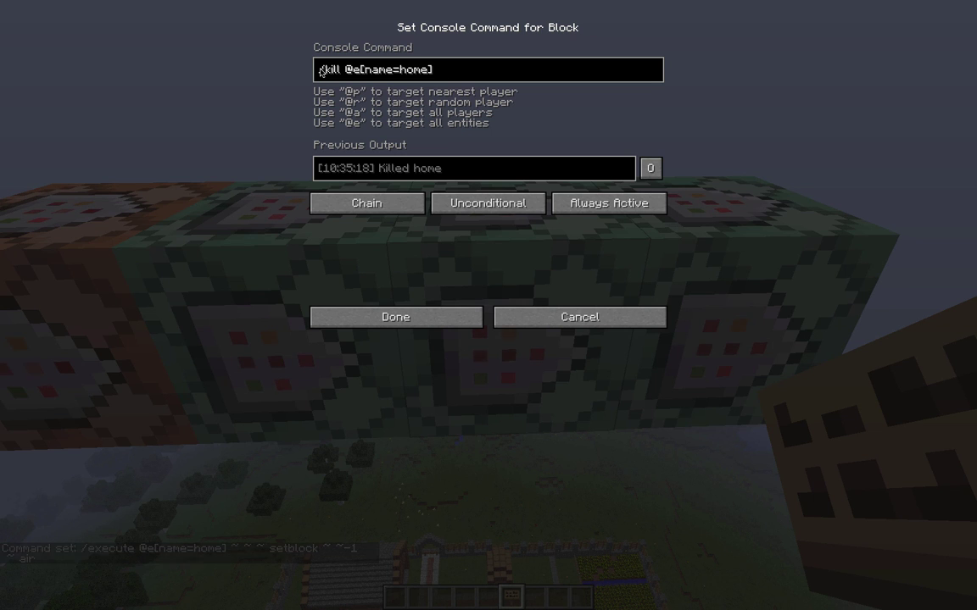
left_click(417, 317)
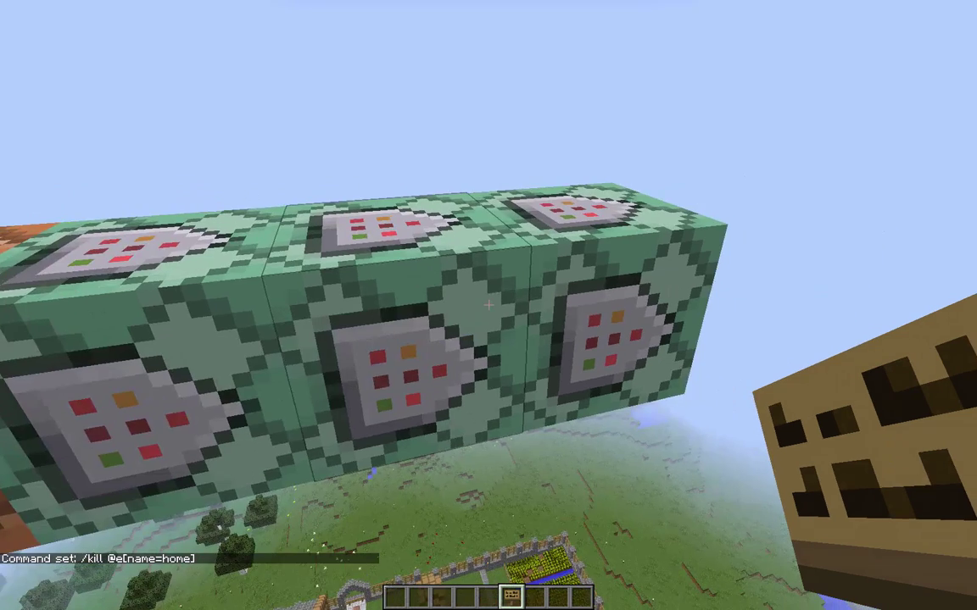
right_click(488, 305)
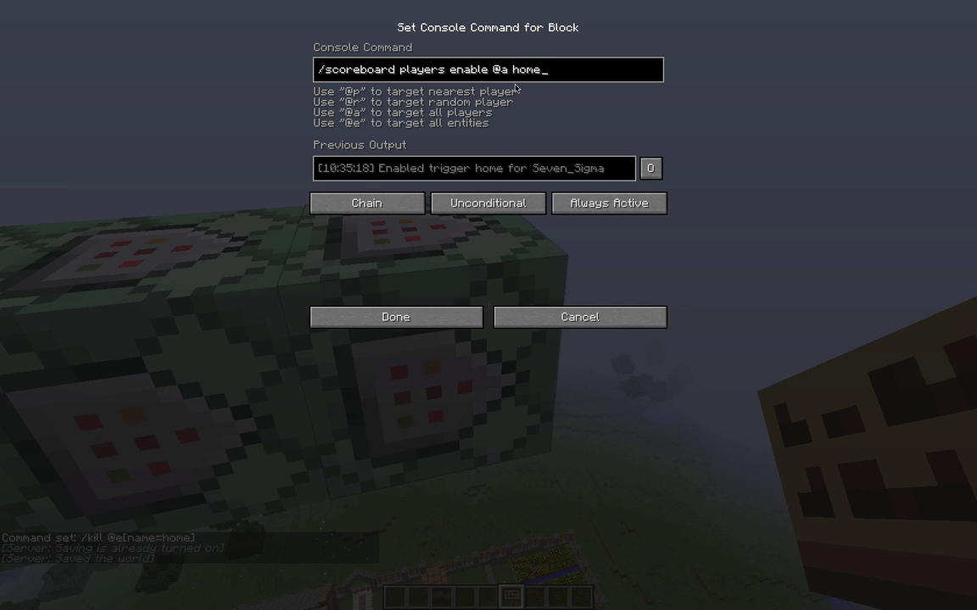
left_click(400, 321)
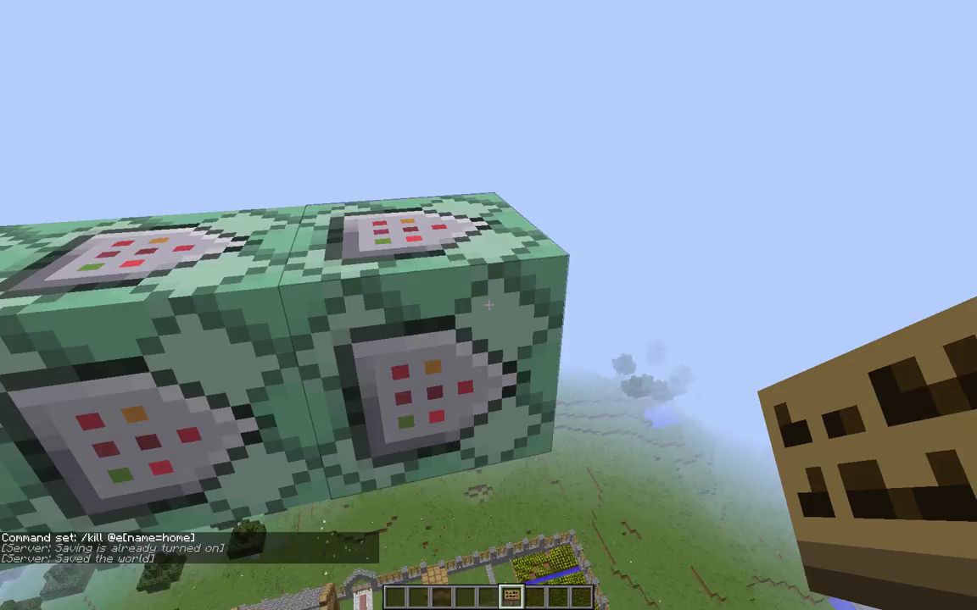
- Enter the End by placing an end portal at the player's position with /setblock ~ ~ ~ minecraft:end_portal
key("w")
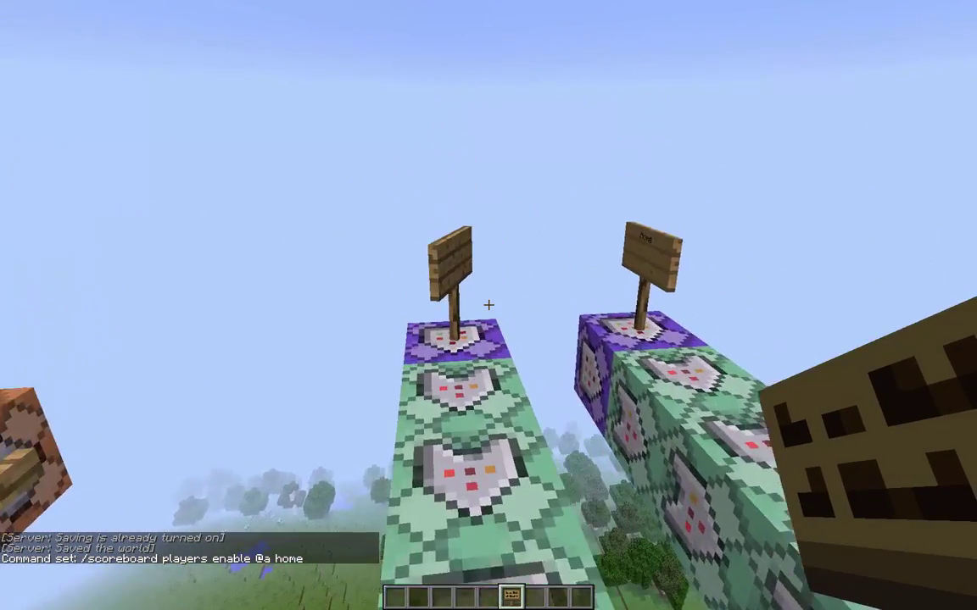
key("w")
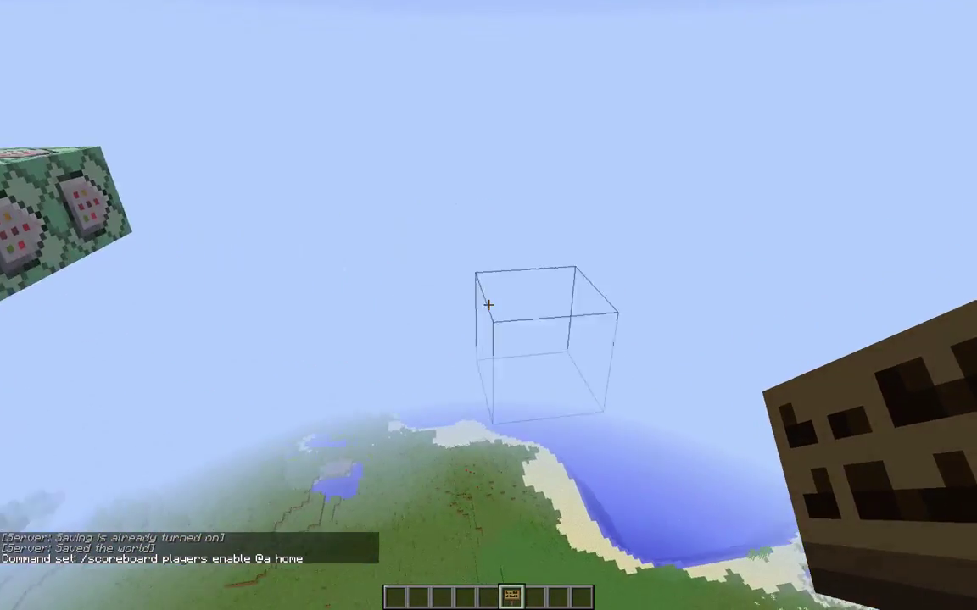
key("w")
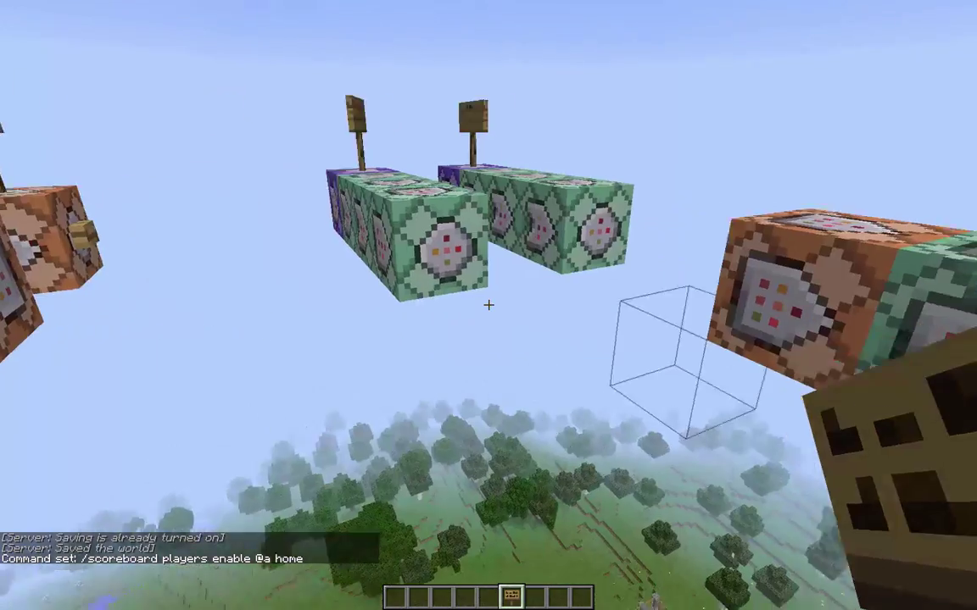
key("w")
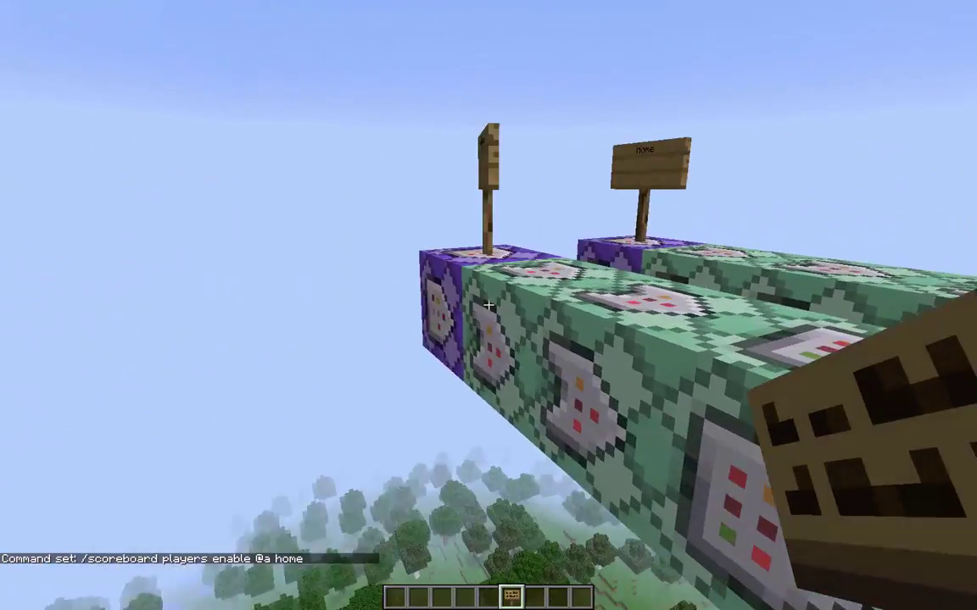
key("w")
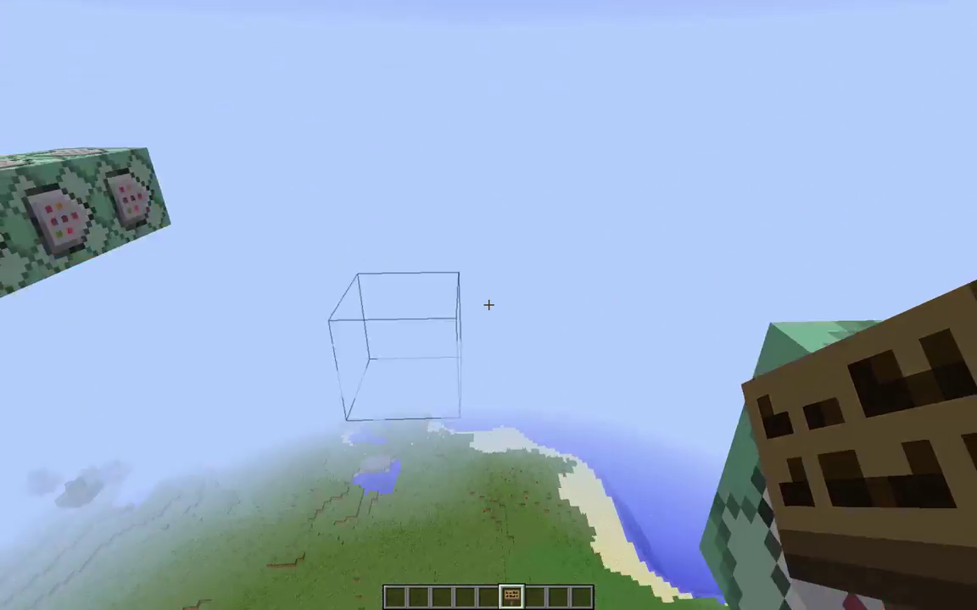
key("d")
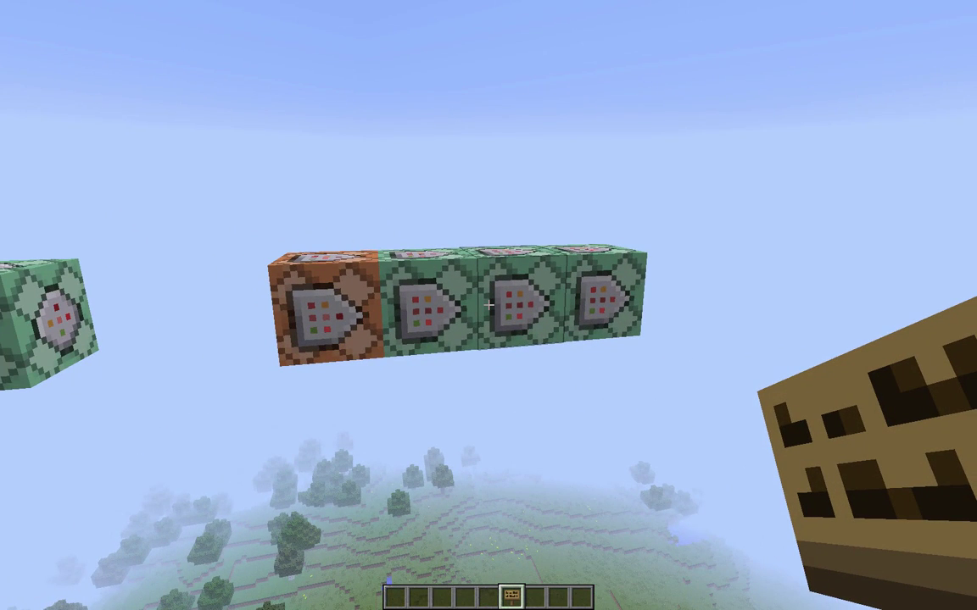
key("slash")
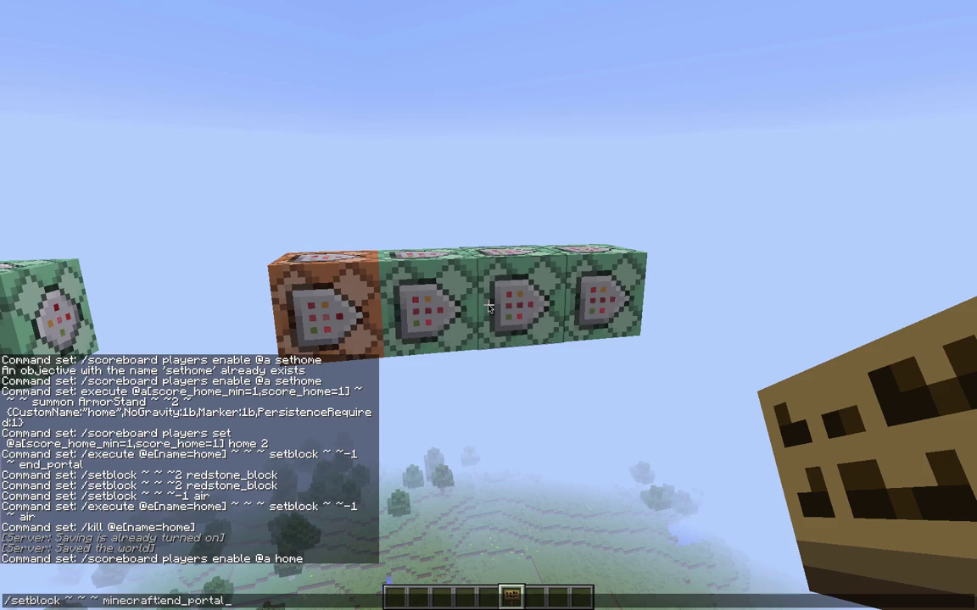
key("Return")
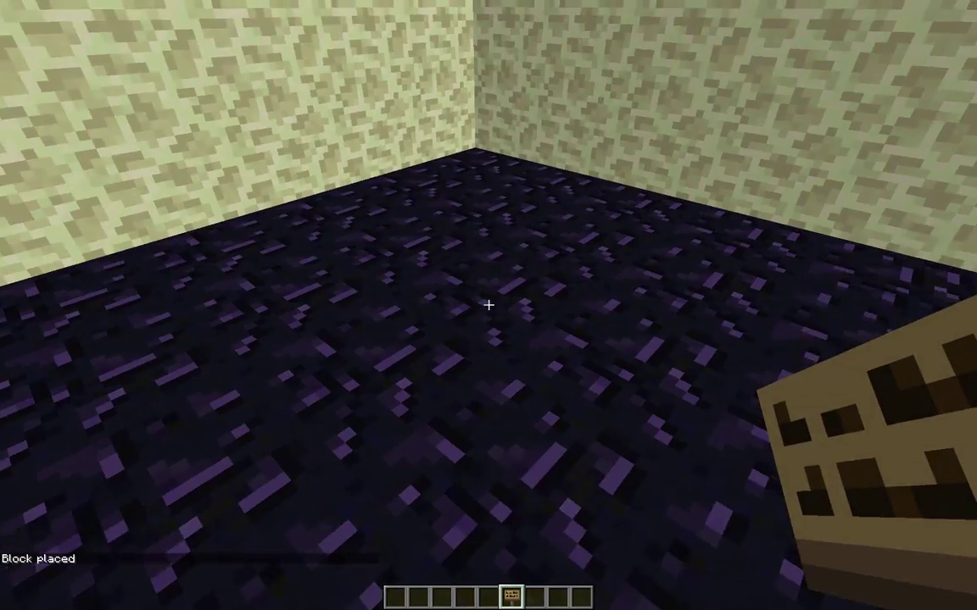
- Dig up the obsidian floor to expose the command blocks and review /tp @p[r=5,score_home_min=2,score_home=2] 146 70 1 in the purple block
left_click(488, 305)
left_click(489, 305)
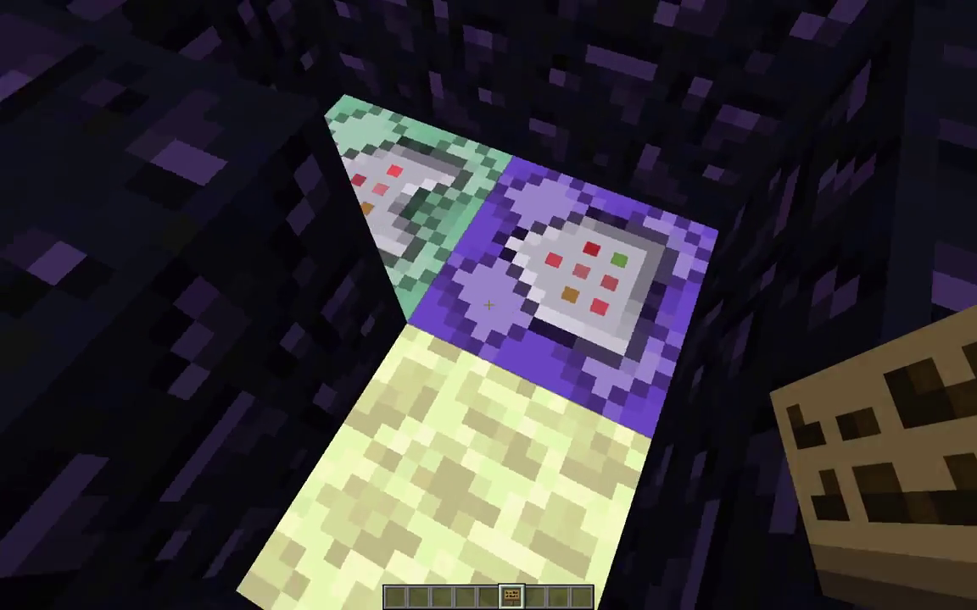
left_click(488, 305)
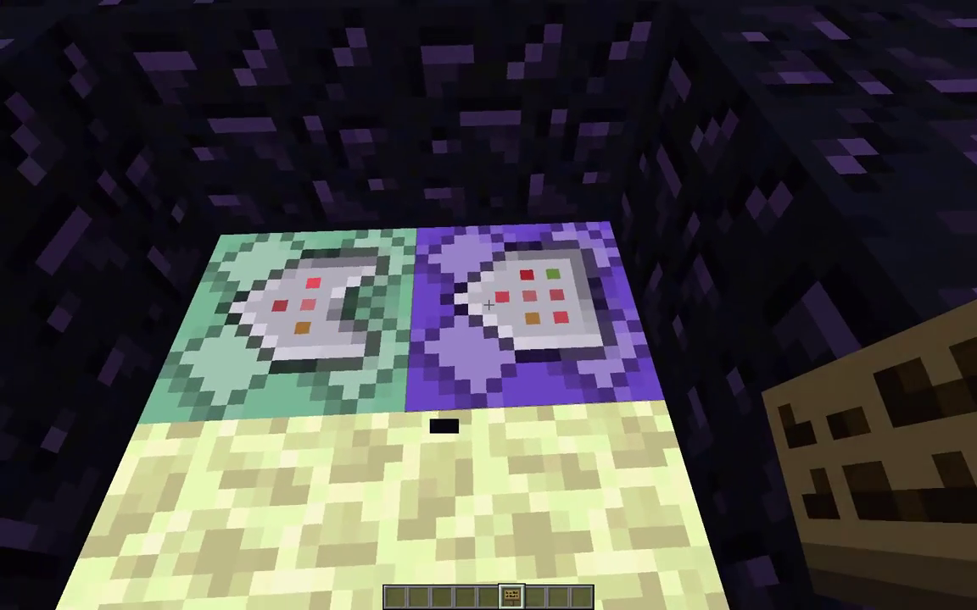
right_click(488, 306)
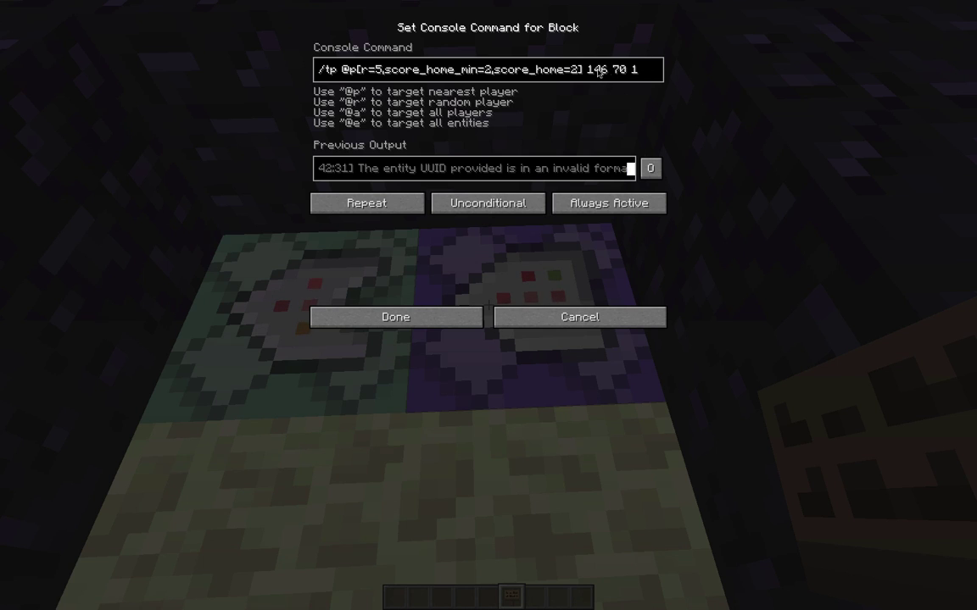
left_click(443, 321)
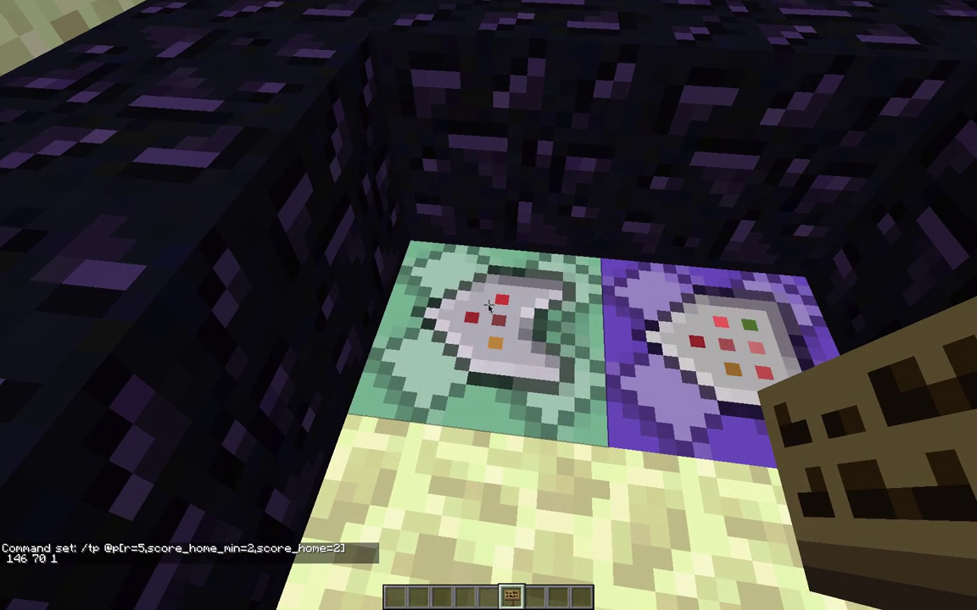
- Review the full /scoreboard players set @a[score_home_min=2,score_home=2] home 0 command in the green conditional chain block
right_click(488, 305)
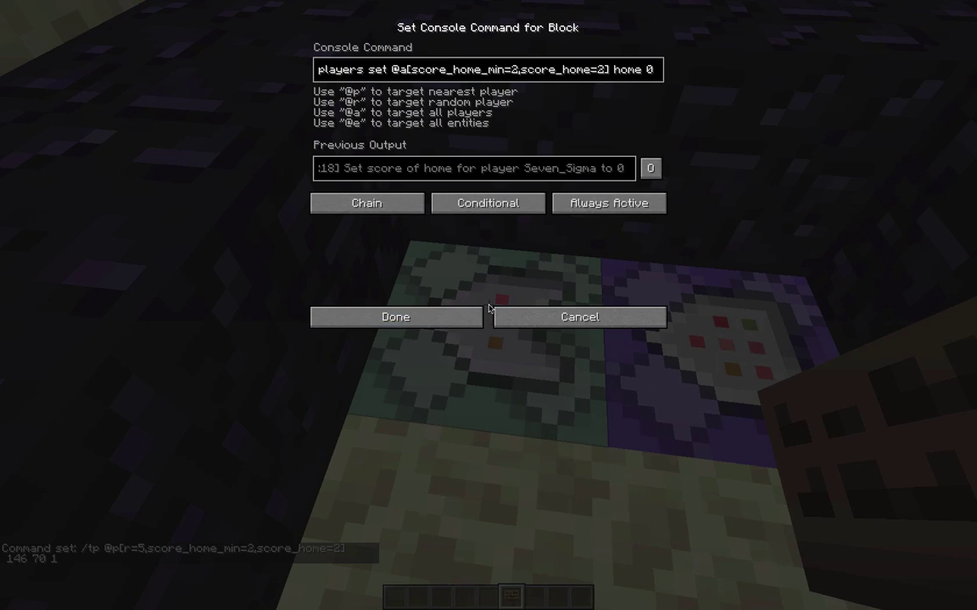
left_click(320, 74)
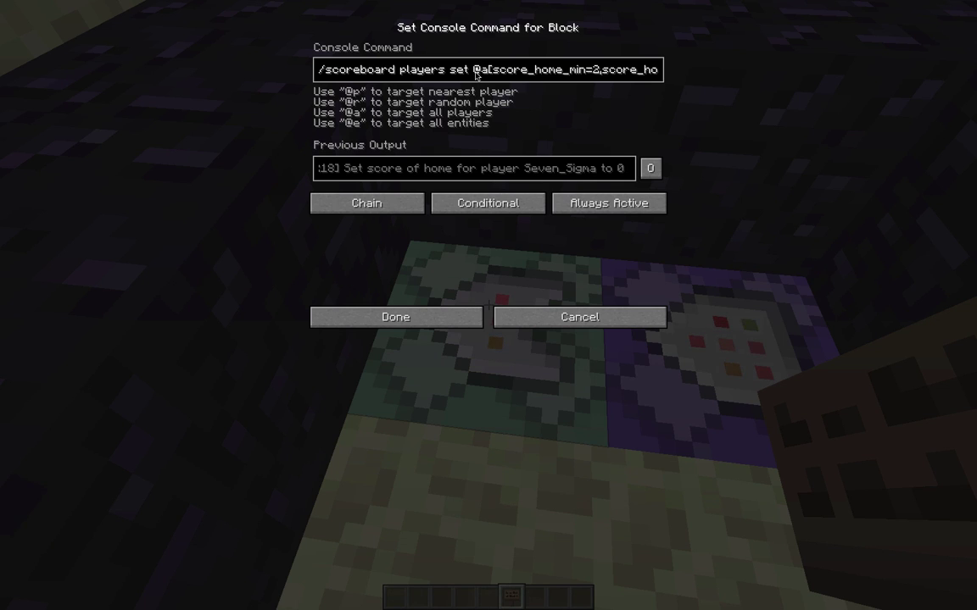
key("Right")
key("Right")
key("Right")
key("Right")
key("Right")
key("Right")
key("Right")
key("Right")
key("Right")
key("Right")
key("Right")
key("Right")
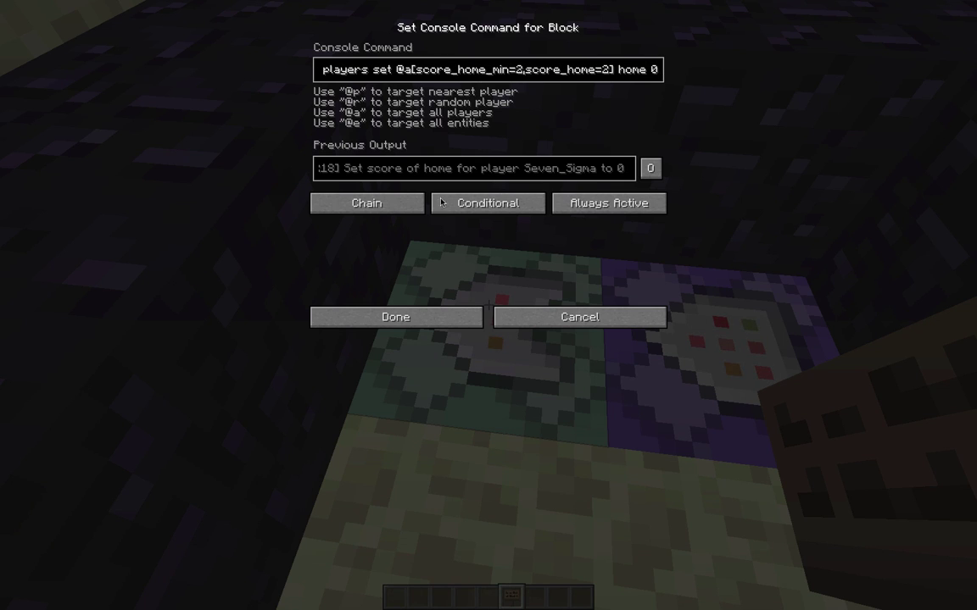
left_click(442, 318)
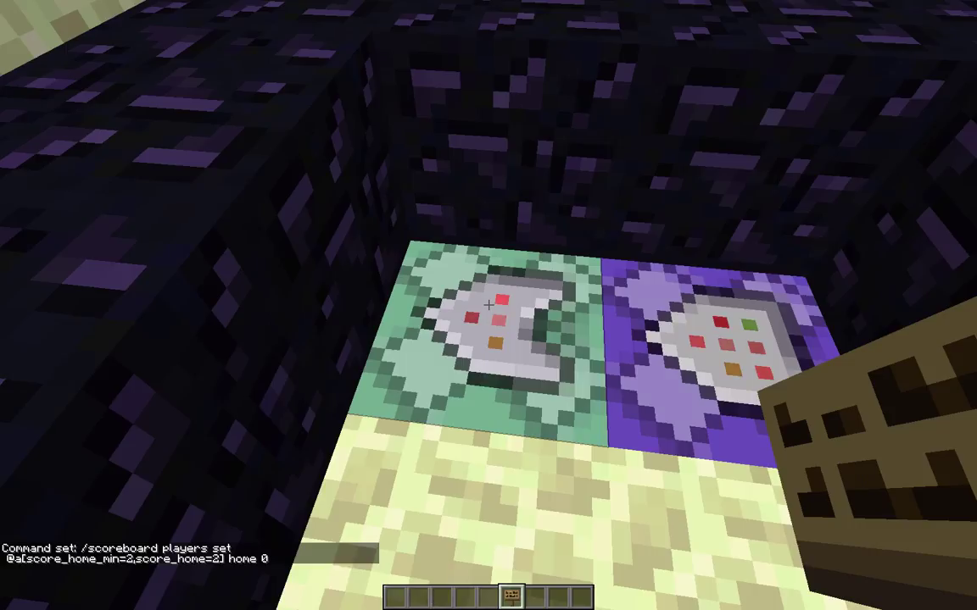
- Cover the exposed command blocks by refilling the hole in the floor with obsidian
scroll(488, 305, "down", 1)
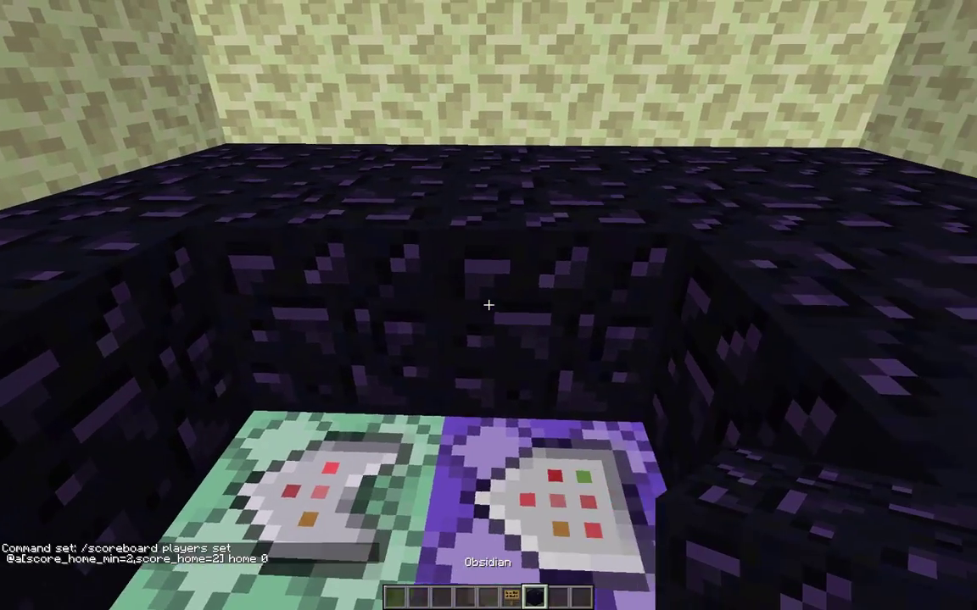
right_click(488, 305)
right_click(488, 305)
right_click(488, 305)
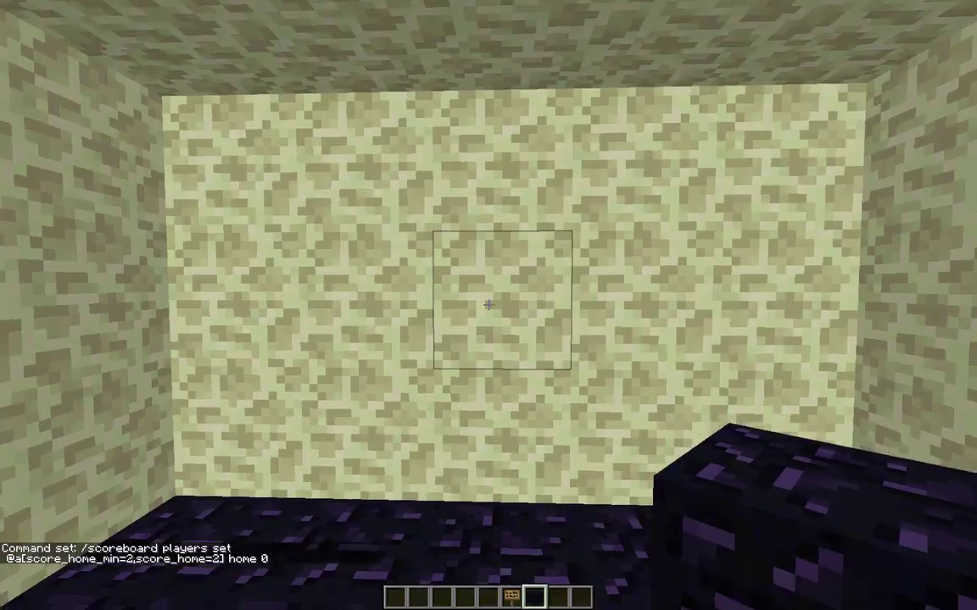
- Tunnel out of the spawn room through the end stone and fly to the torch-lit bedrock tower
key("w")
left_click(489, 305)
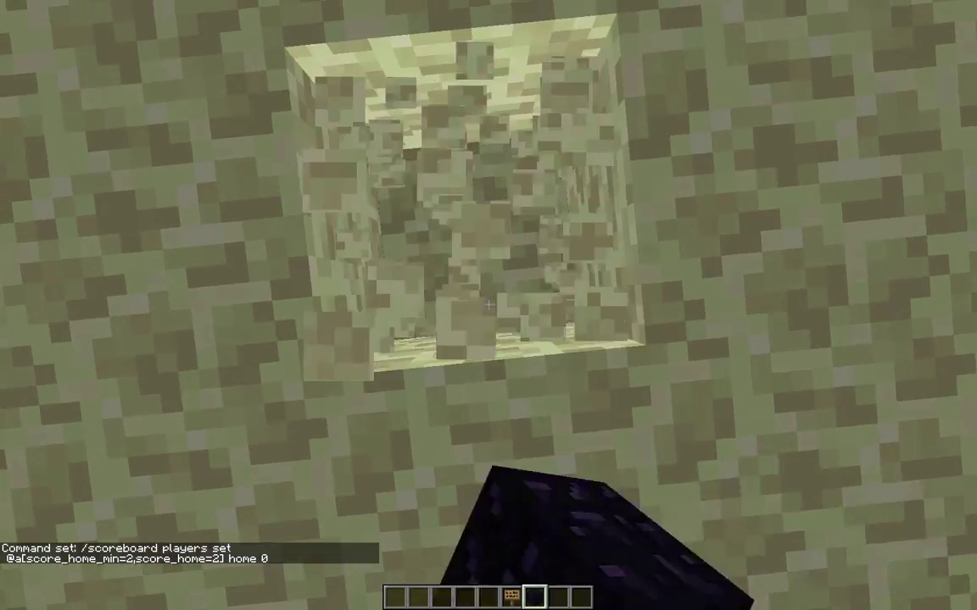
left_click(489, 305)
key("w")
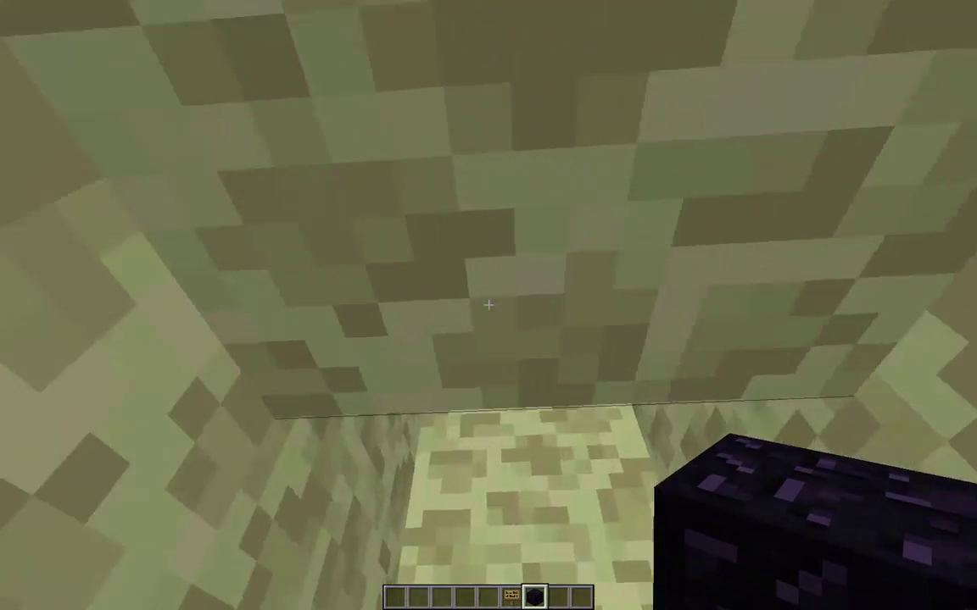
left_click(488, 305)
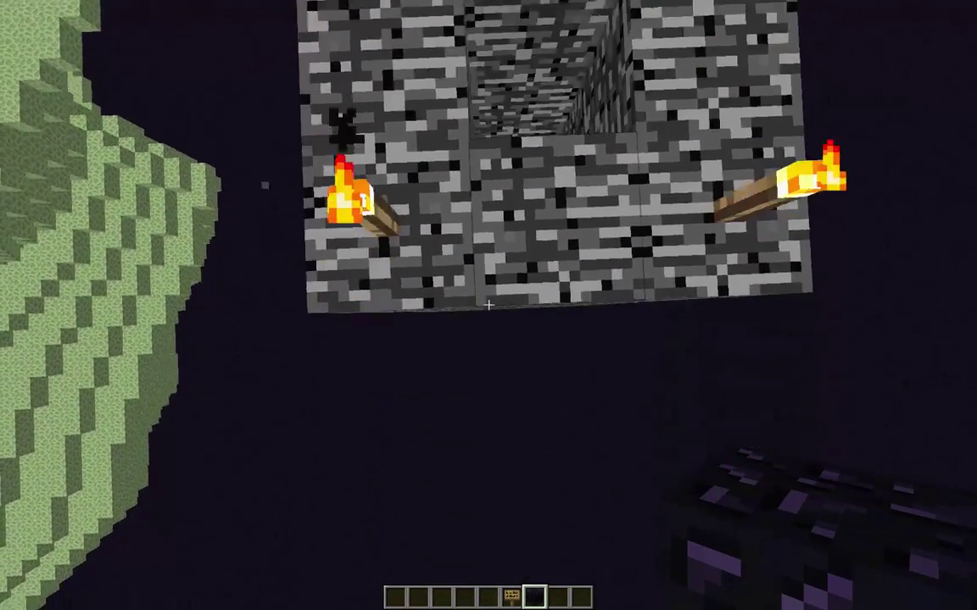
- Descend into the bedrock shaft above the end portal and close its opening with bedrock
key("s")
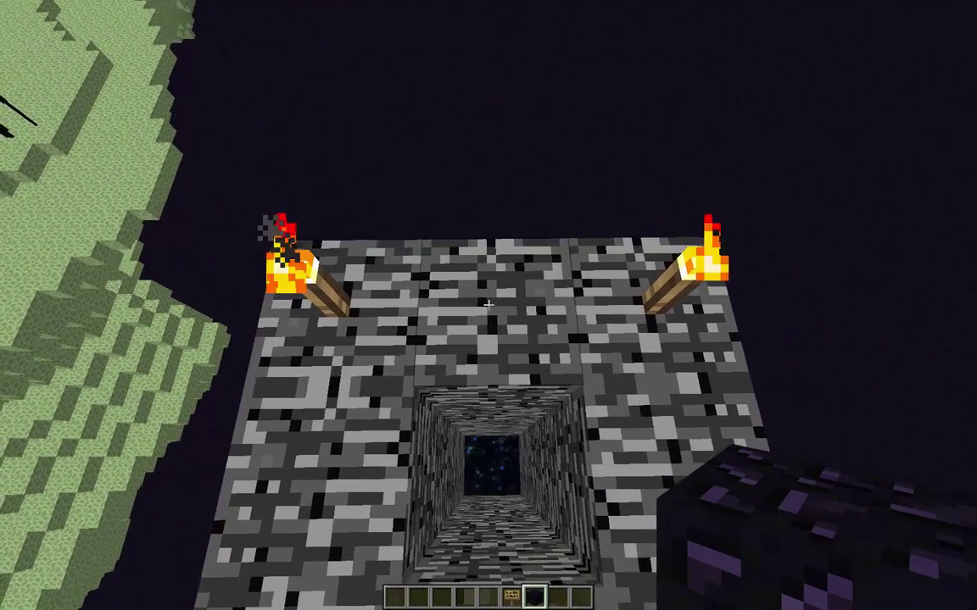
key("shift")
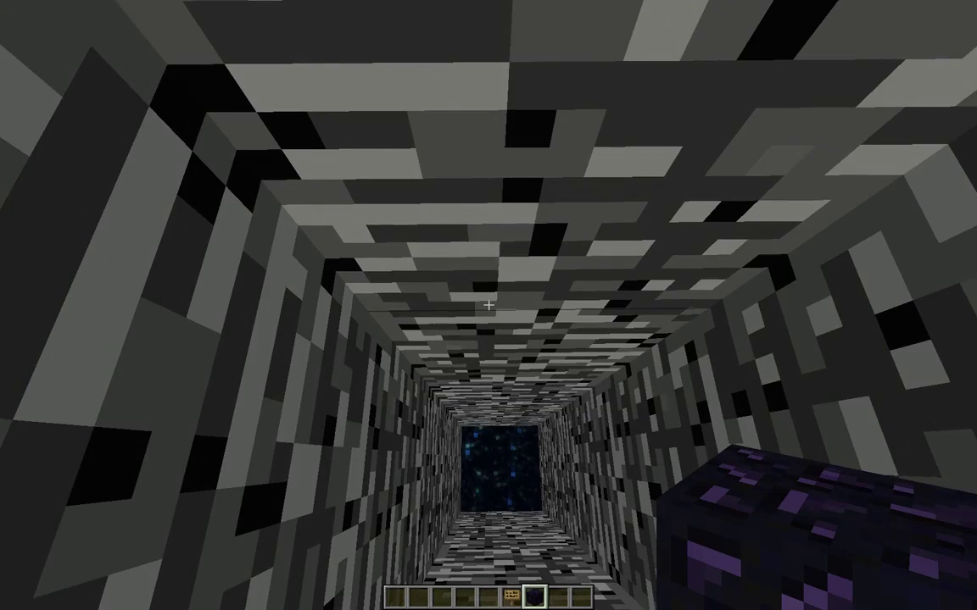
key("shift")
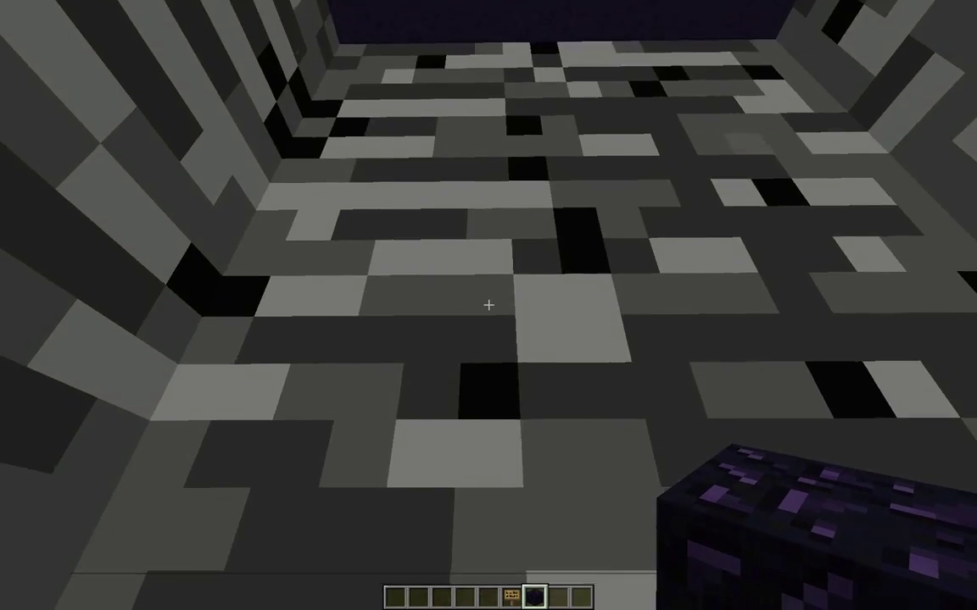
scroll(488, 305, "down", 1)
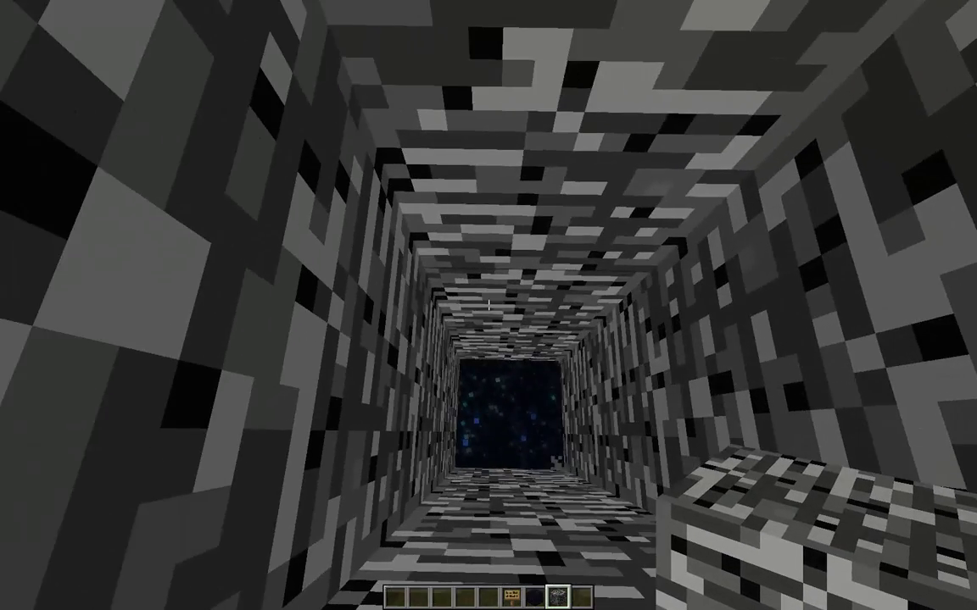
- Turn on the debug overlay and check the player's coordinates at different spots inside the bedrock shaft
key("F3")
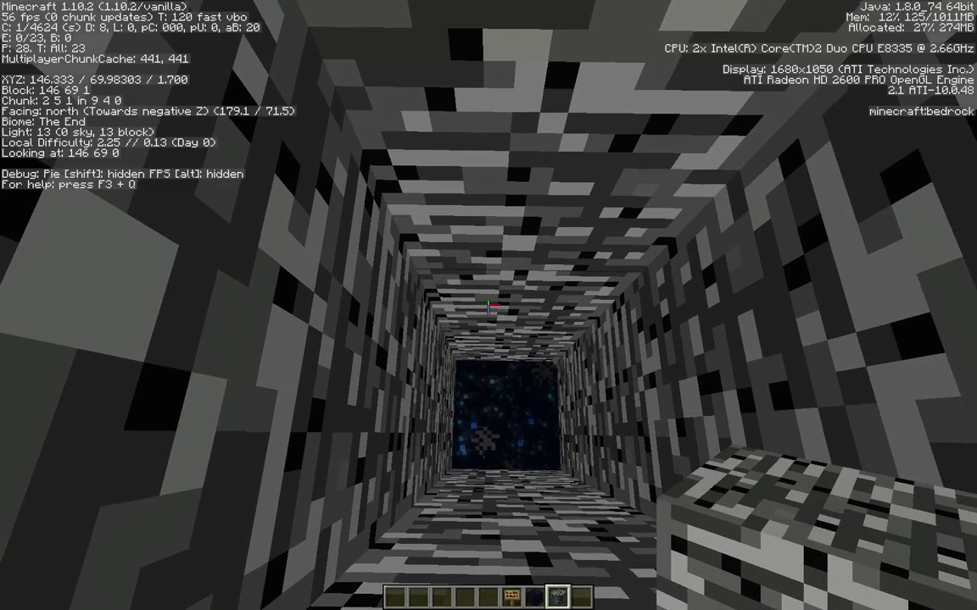
key("w")
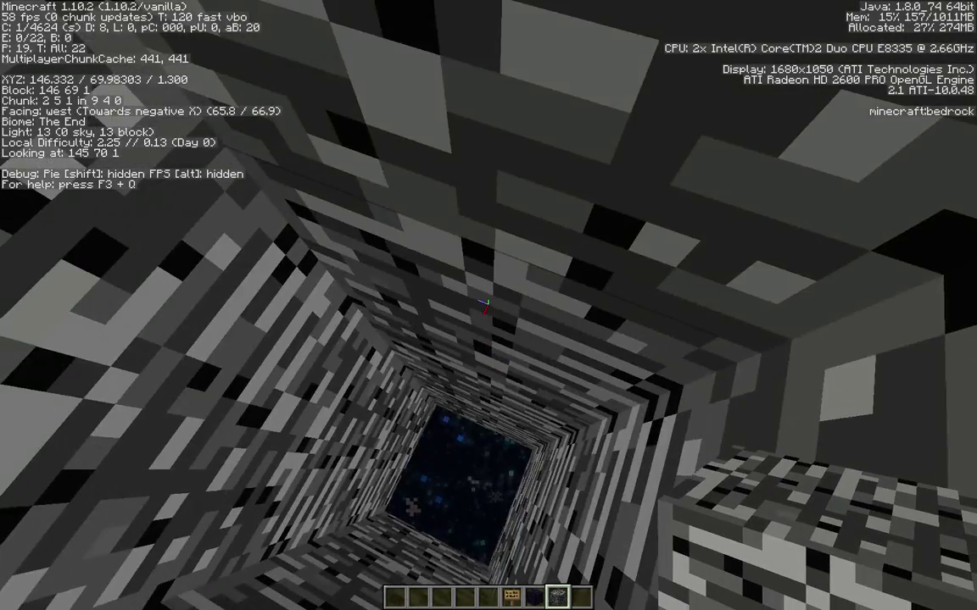
key("a")
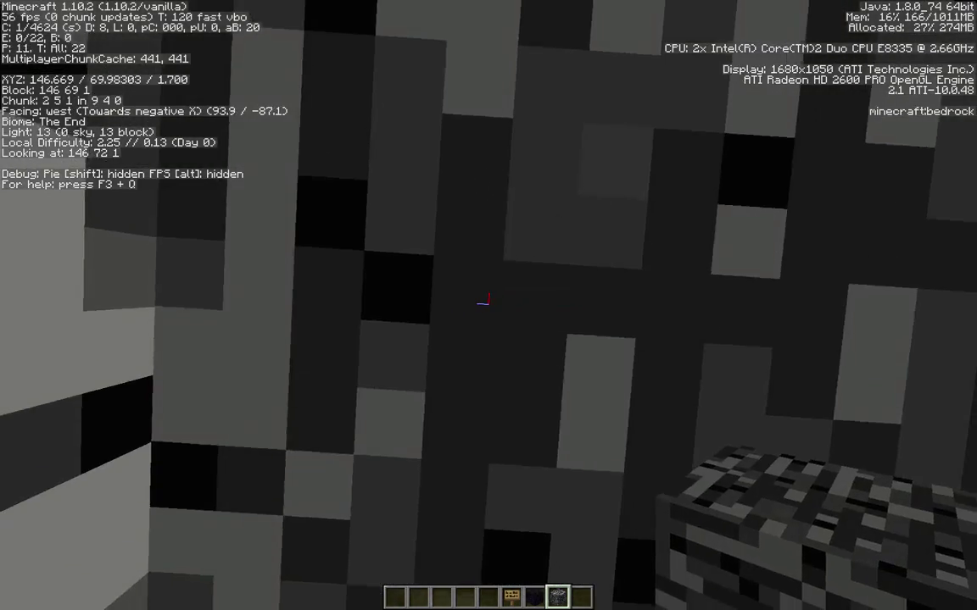
- Break the bedrock cap to leave the shaft, reseal the opening with bedrock and view the tower from a distance
left_click(483, 299)
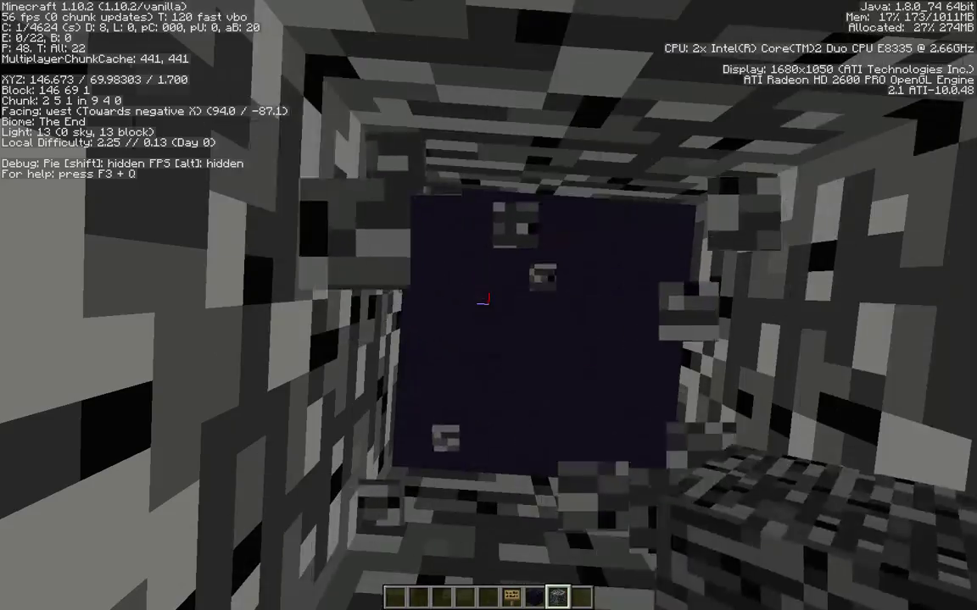
key("s")
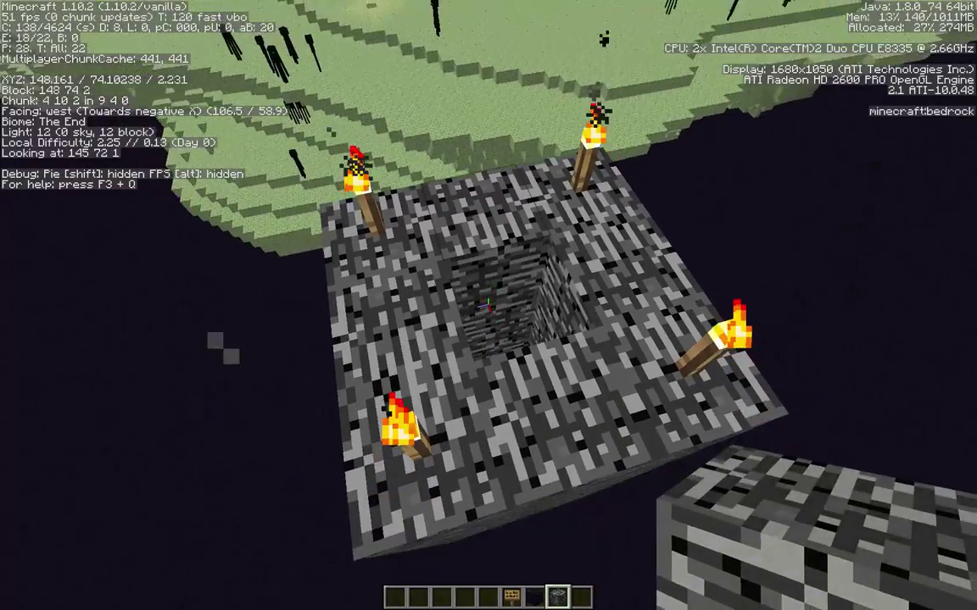
right_click(488, 305)
key("a")
key("w")
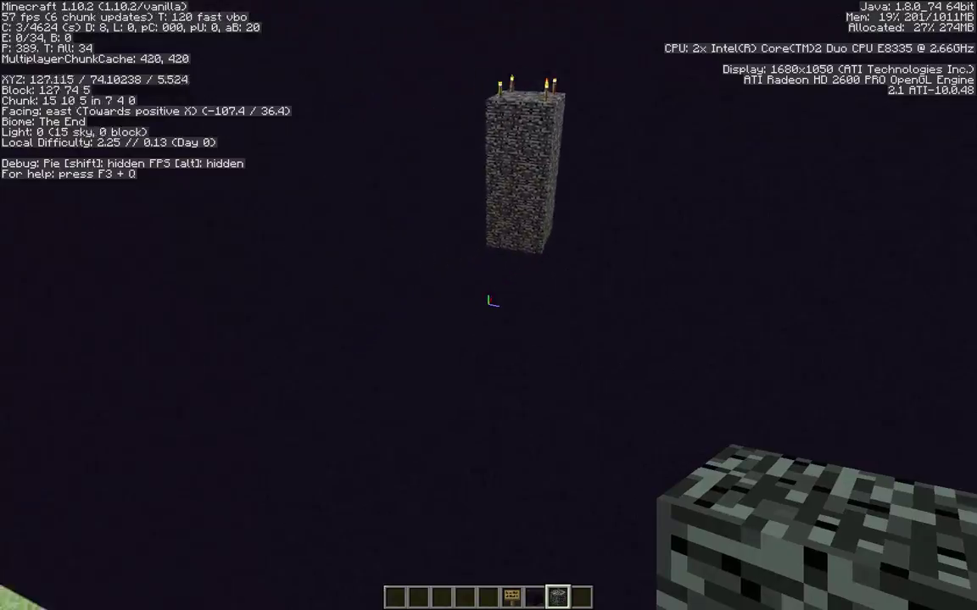
- Fly back over the End island and drop through the end stone shaft onto the obsidian spawn platform
key("w")
key("s")
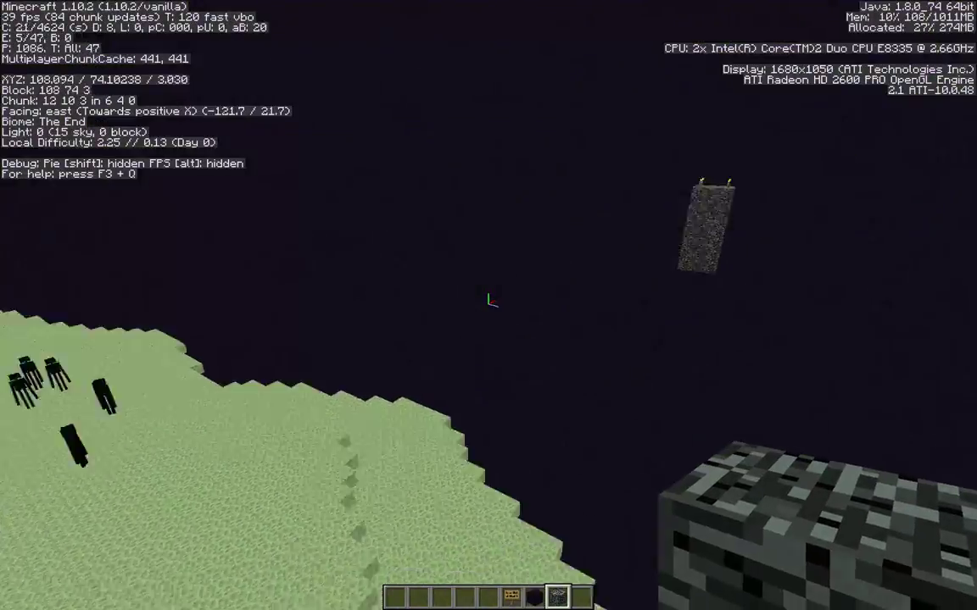
key("w")
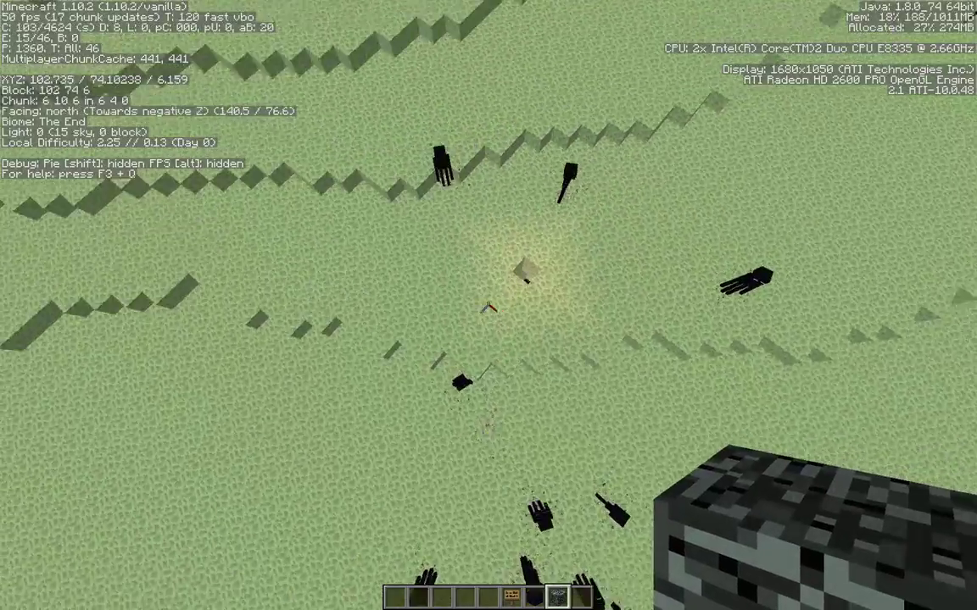
key("w")
key("space")
key("space")
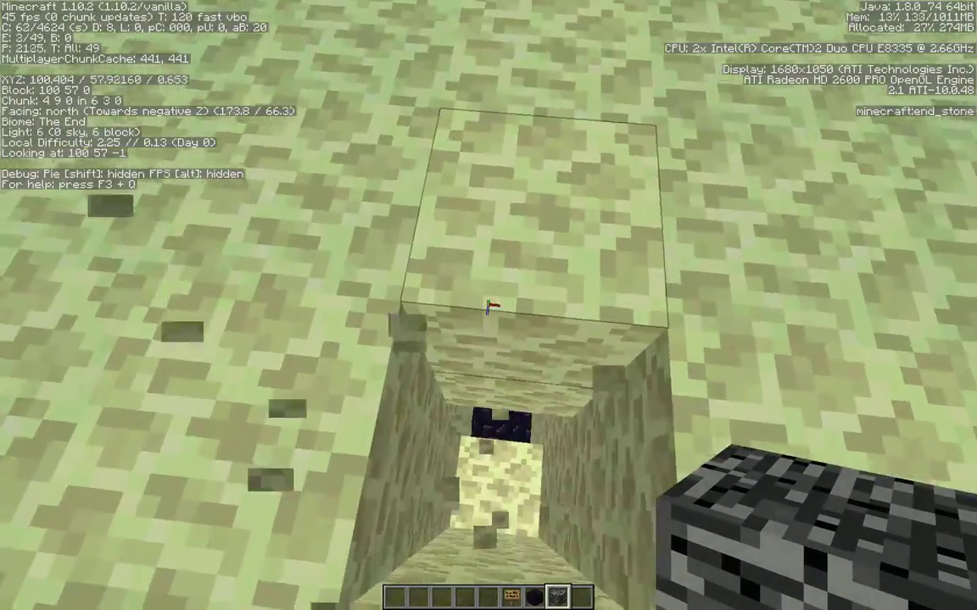
key("w")
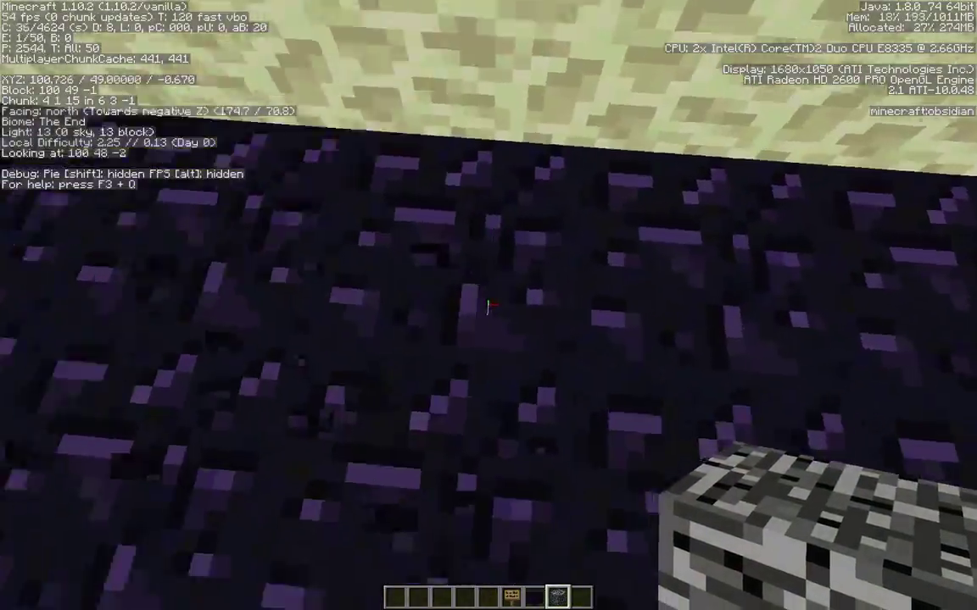
- Uncover the command blocks beneath the obsidian floor and review the repeating block's teleport to 146 70 1, keeping it as set
left_click(488, 305)
left_click(489, 305)
key("d")
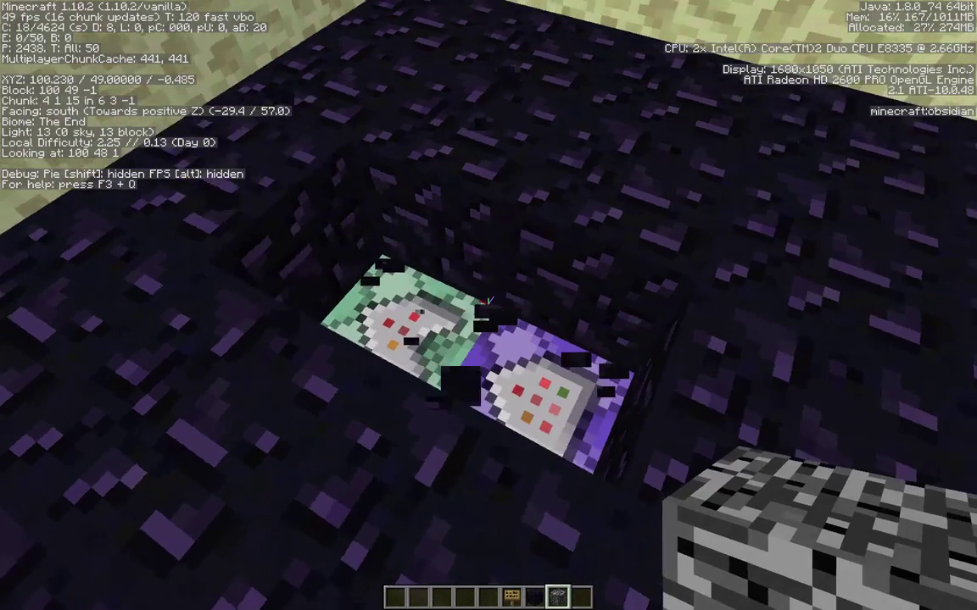
right_click(489, 305)
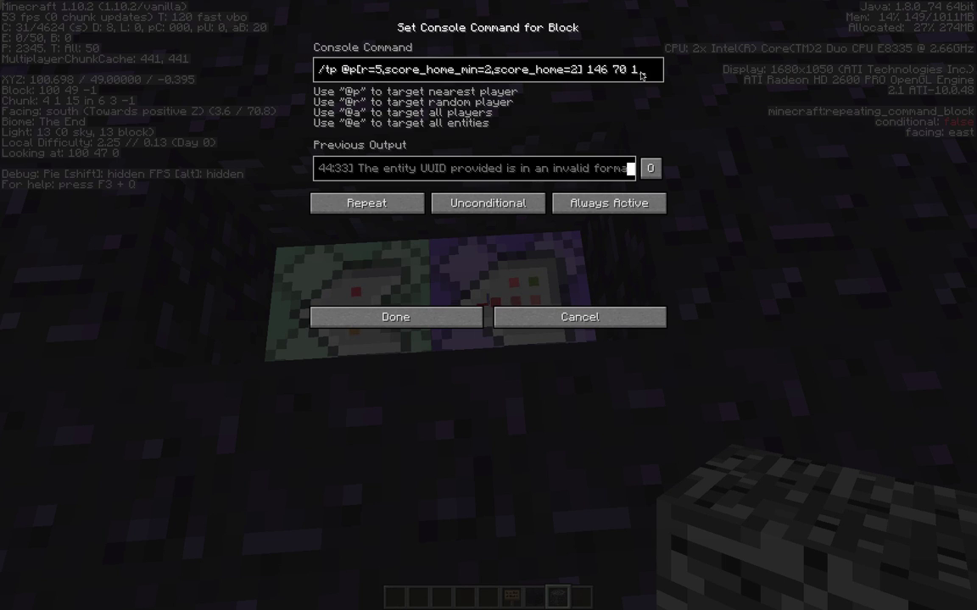
left_click(430, 319)
- Cover the exposed command blocks in the spawn platform with obsidian again
scroll(488, 306, "up", 1)
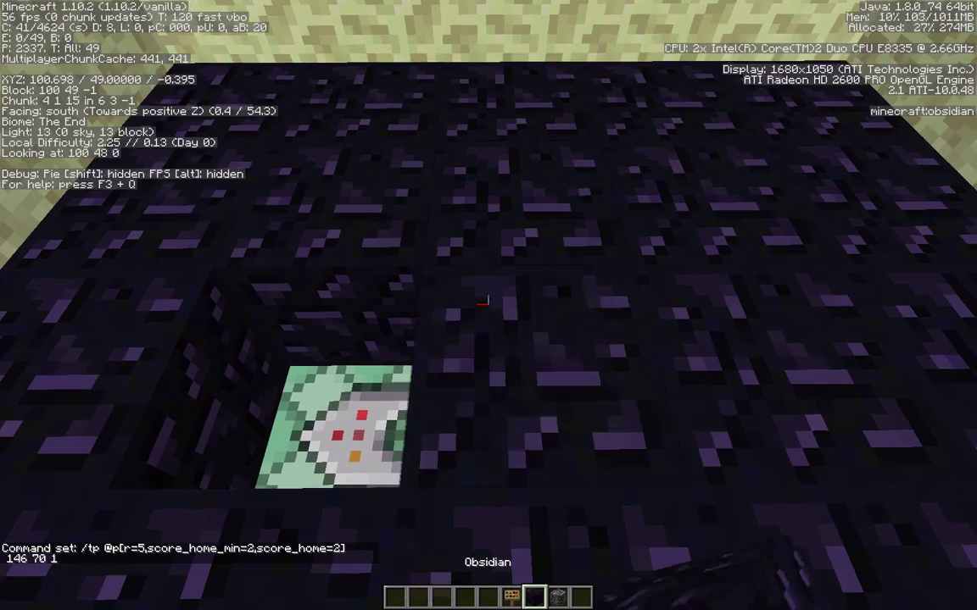
key("a")
right_click(489, 305)
- Fly from the spawn room to the torch-lit bedrock tower and drop through its shaft to return to the Overworld
key("d")
key("space")
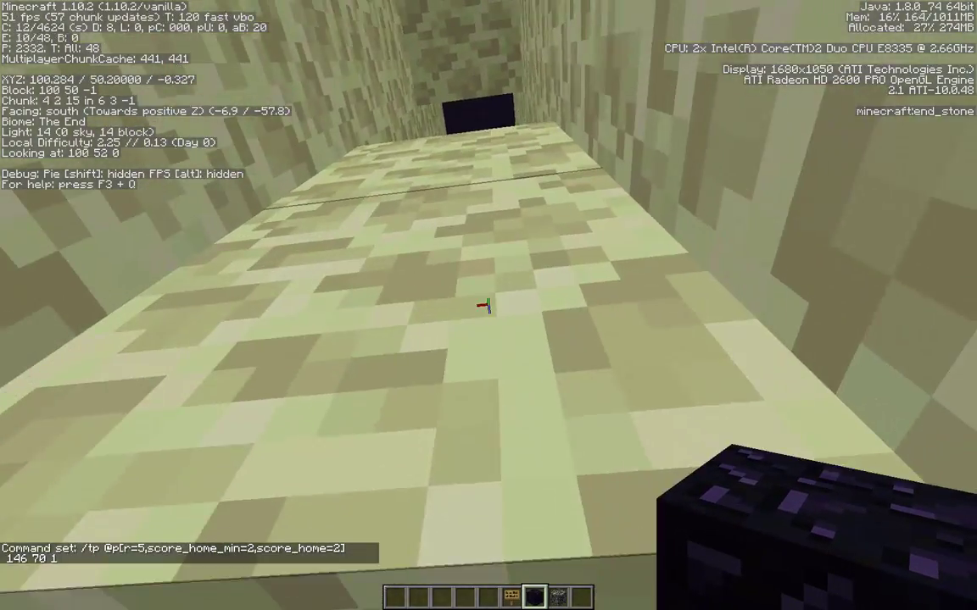
key("space")
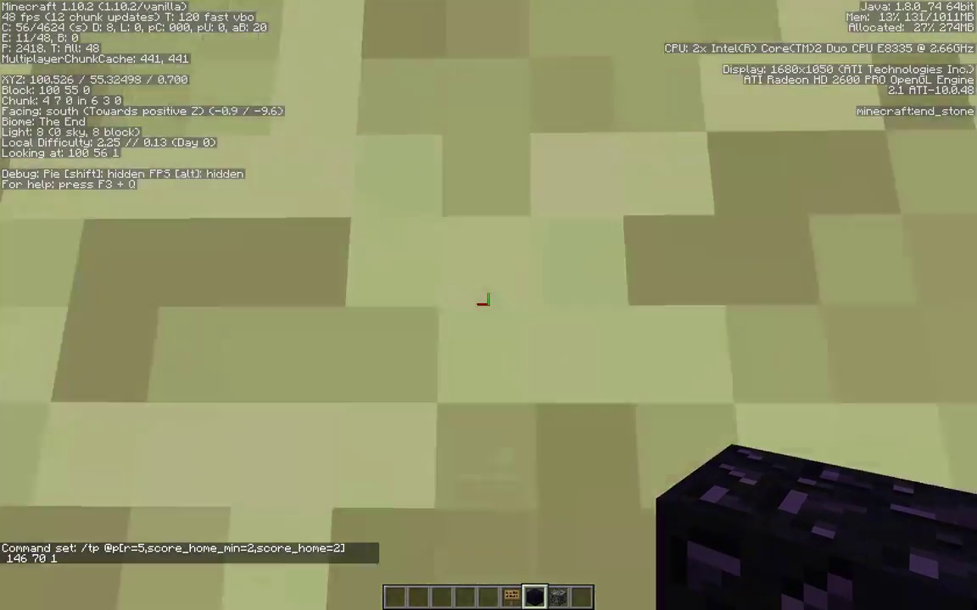
key("space")
key("w")
key("space")
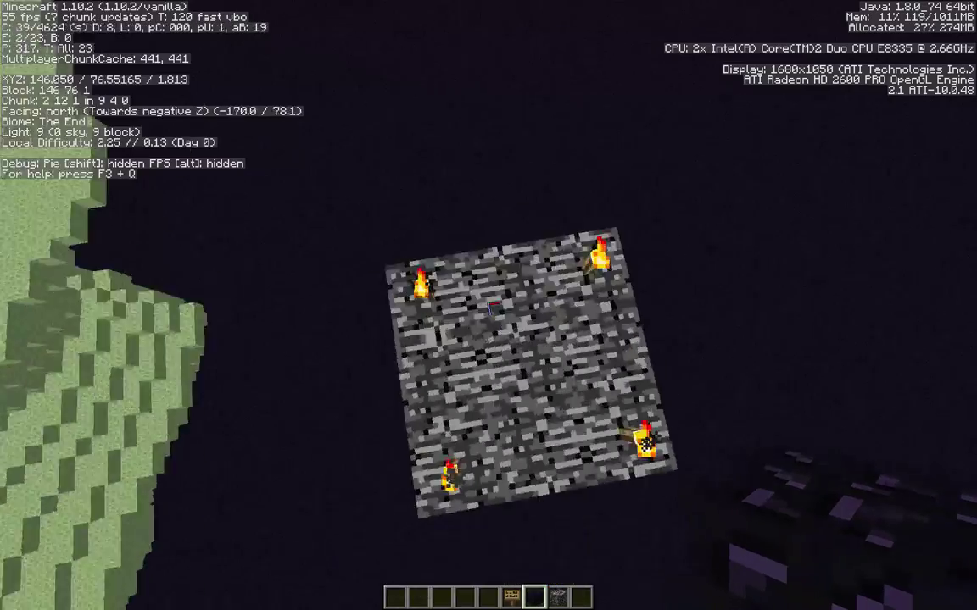
key("shift")
left_click(489, 305)
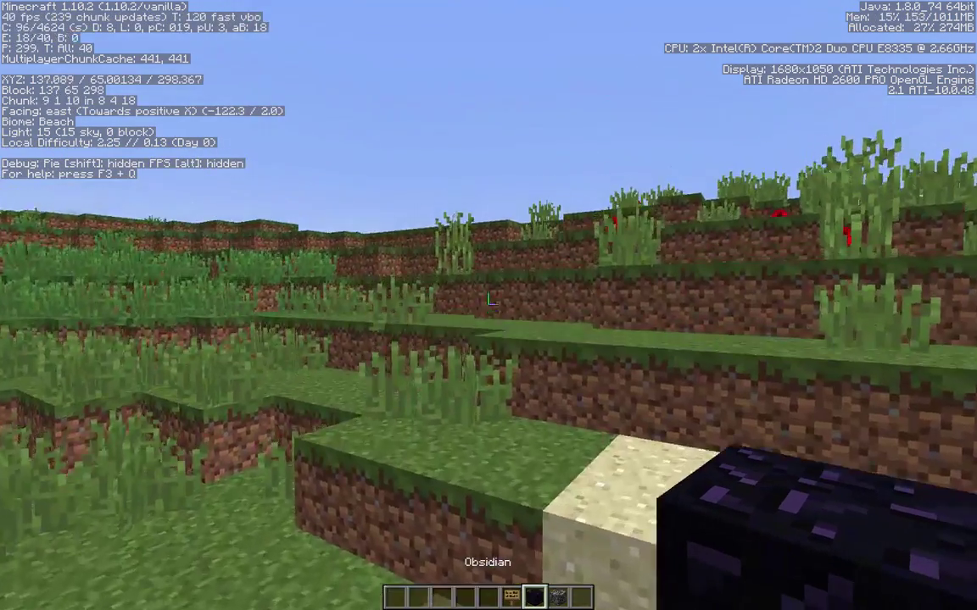
- Fly from the beach toward the village and up to the command block rows floating above it
key("w")
key("space")
key("space")
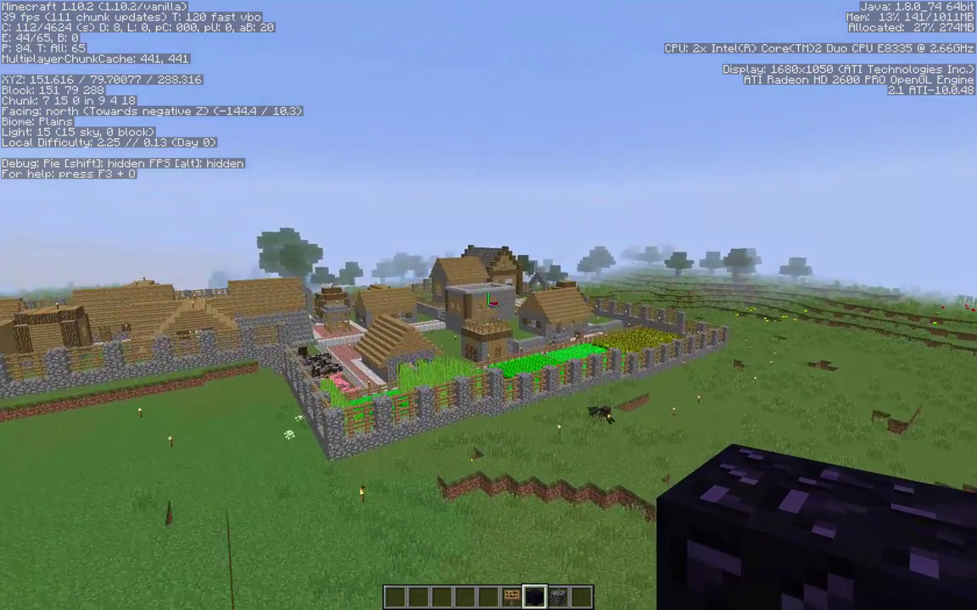
key("w")
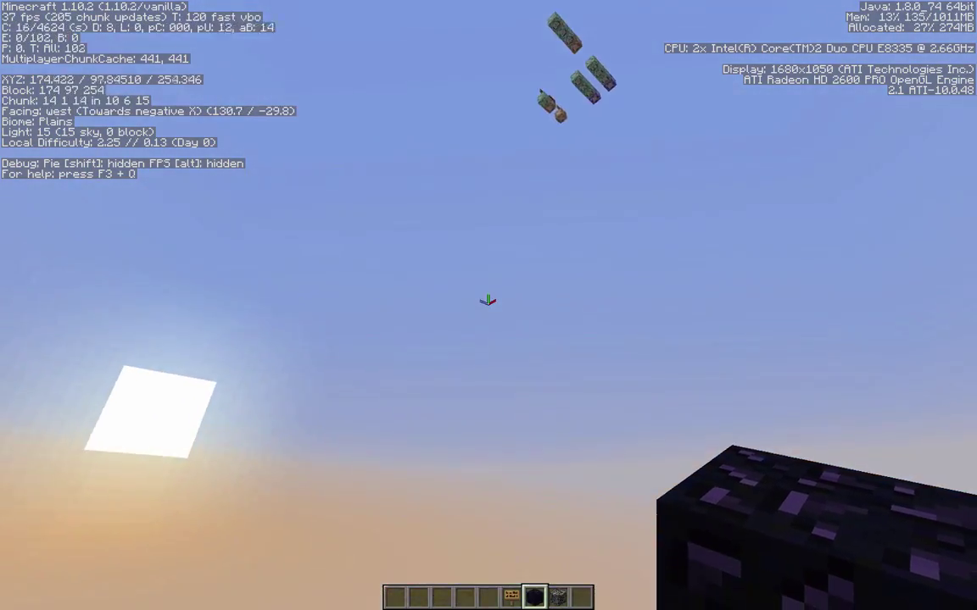
key("d")
key("space")
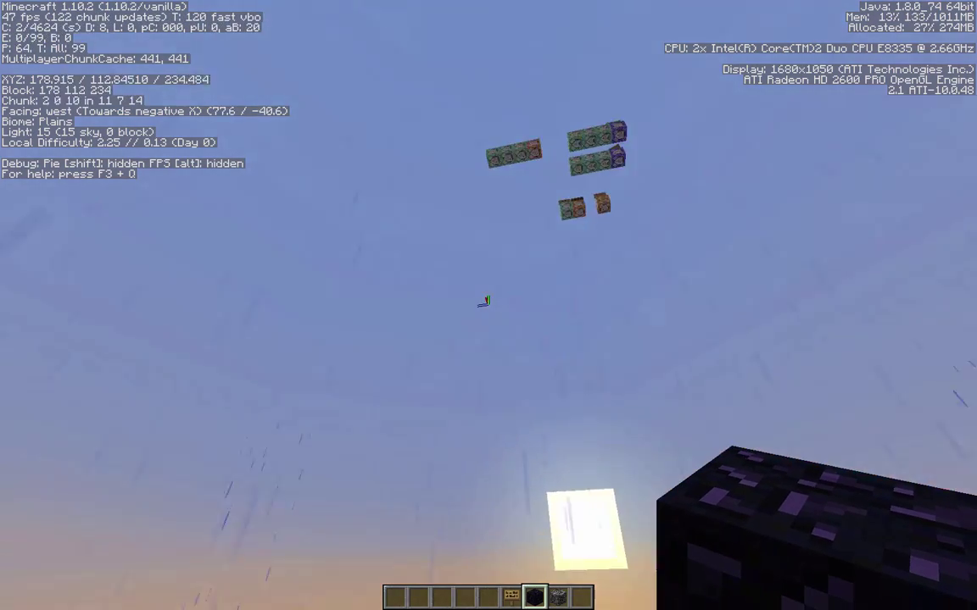
key("w")
key("space")
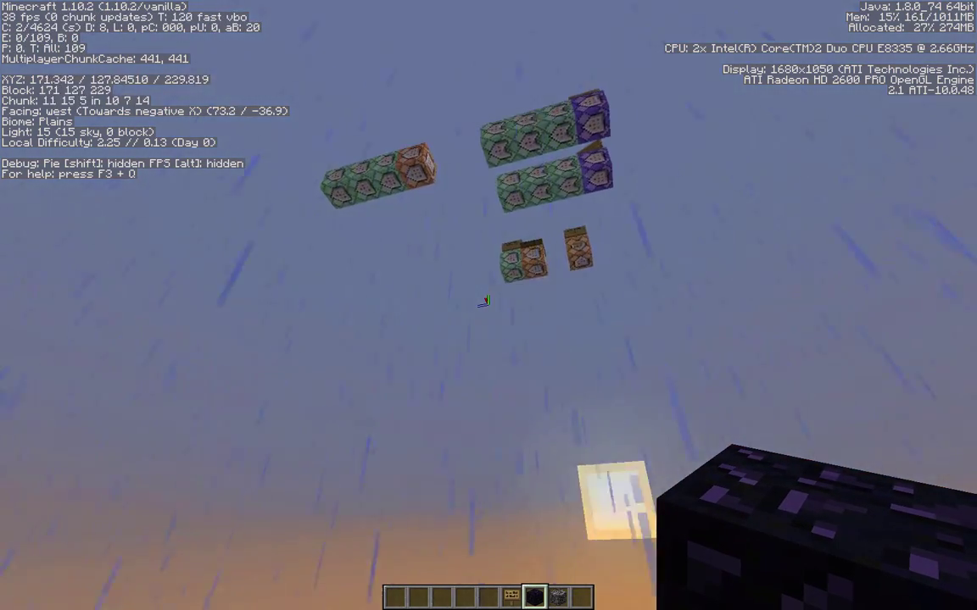
key("space")
key("w")
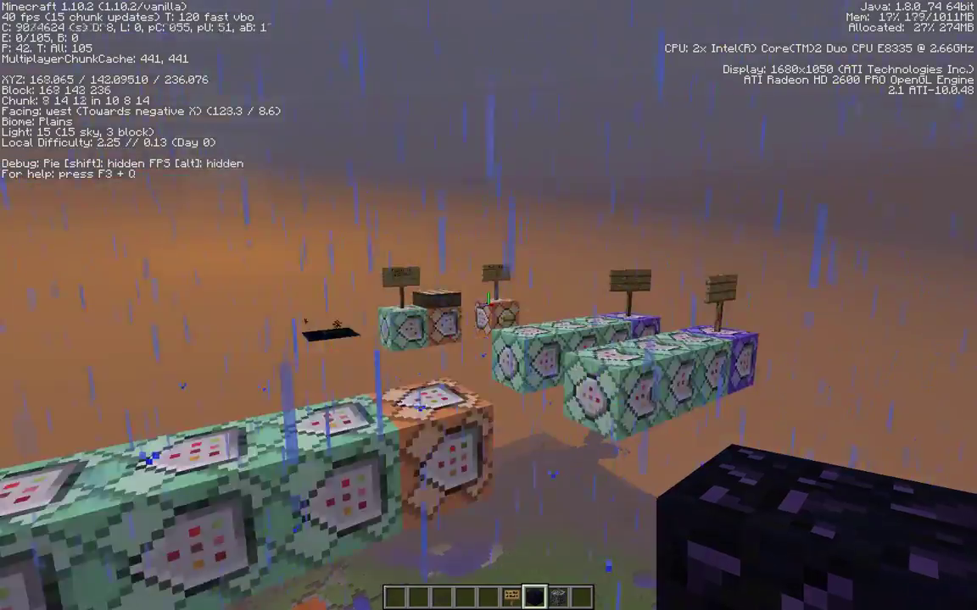
key("w")
key("space")
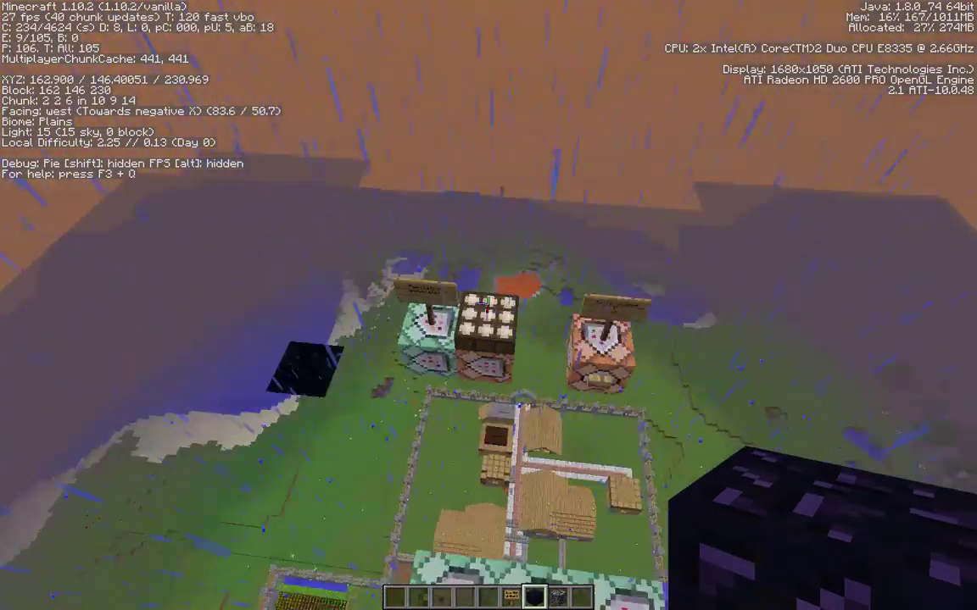
key("shift")
key("w")
left_click(488, 301)
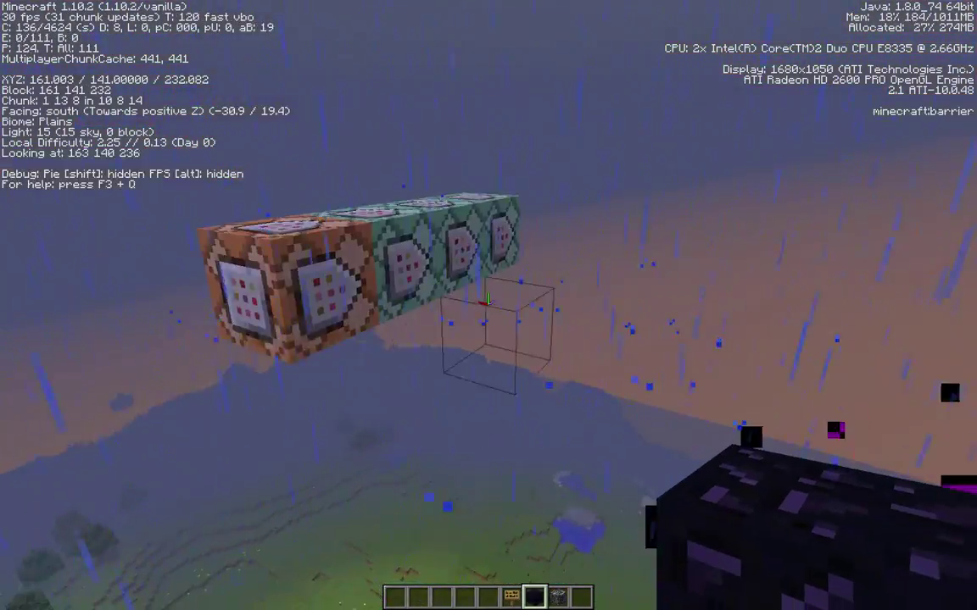
- Switch the weather with /toggledownfall and hide the debug overlay
key("slash")
type("toggledownfall")
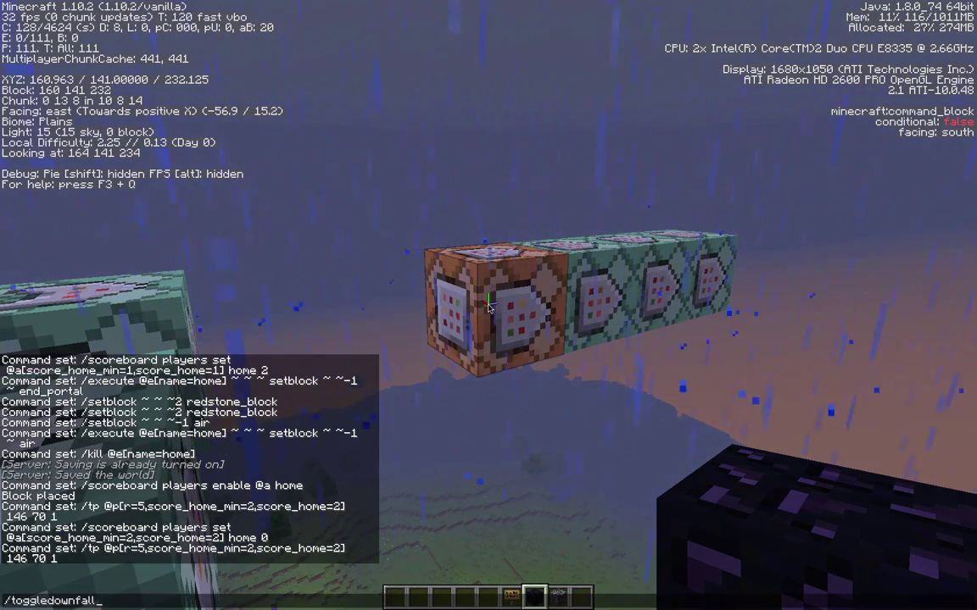
key("Return")
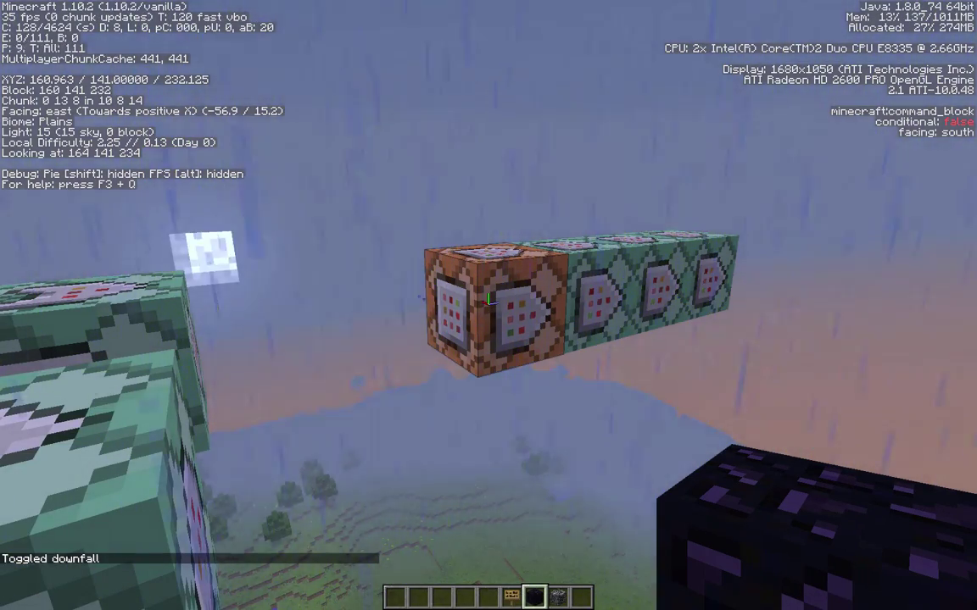
key("F3")
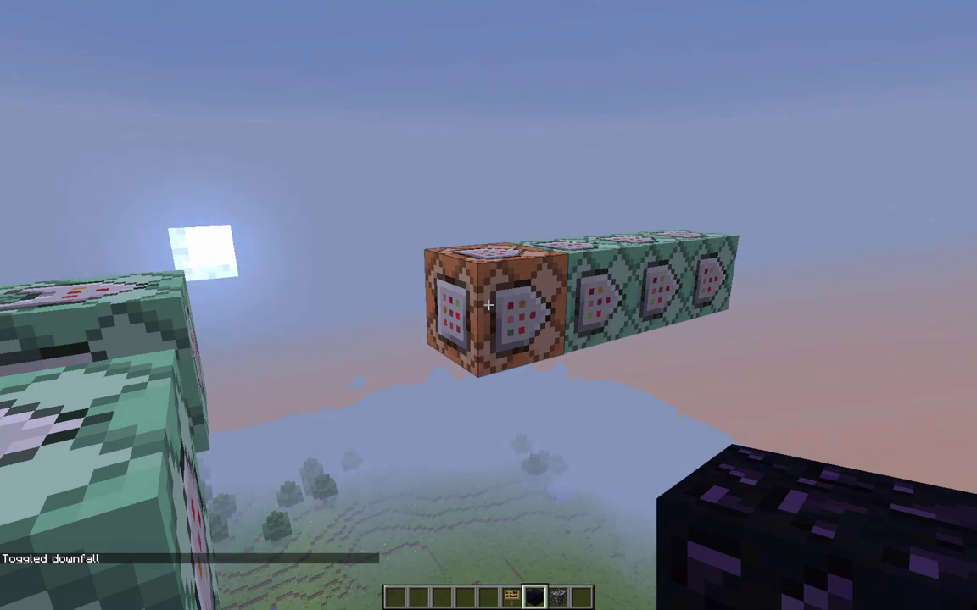
- Examine the two repeating command block rows and the separate impulse row above the village from several sides
key("d")
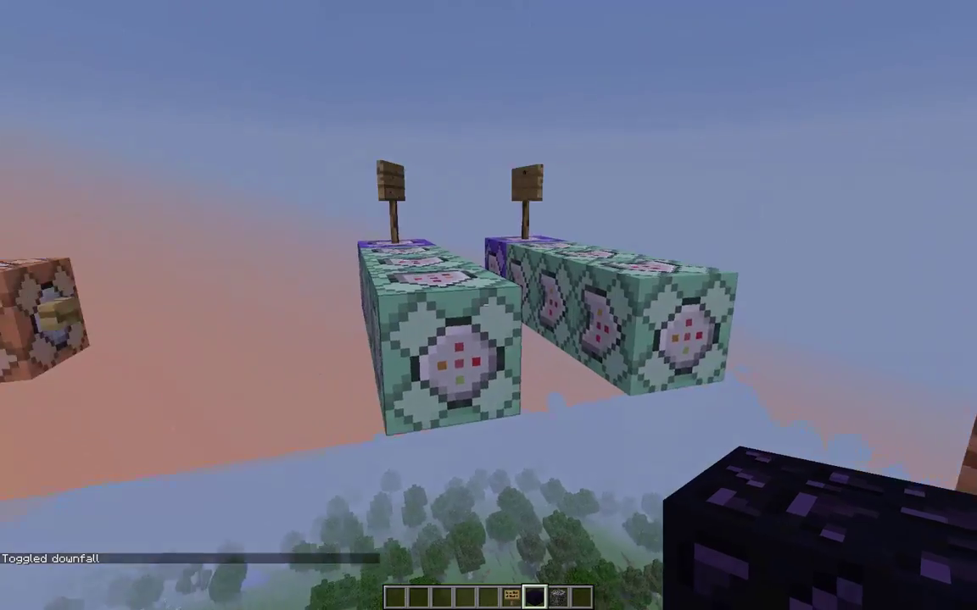
key("w")
key("a")
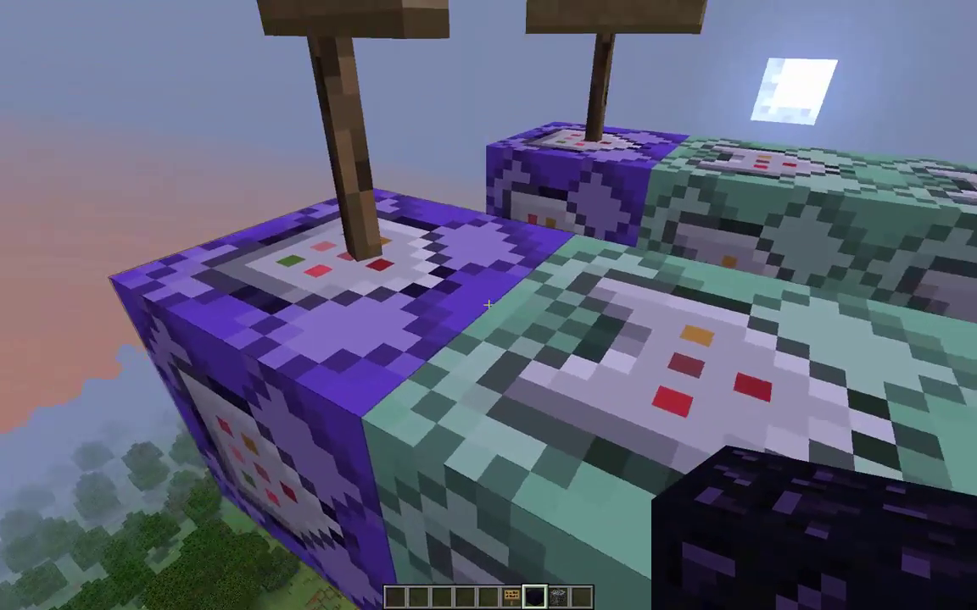
key("w")
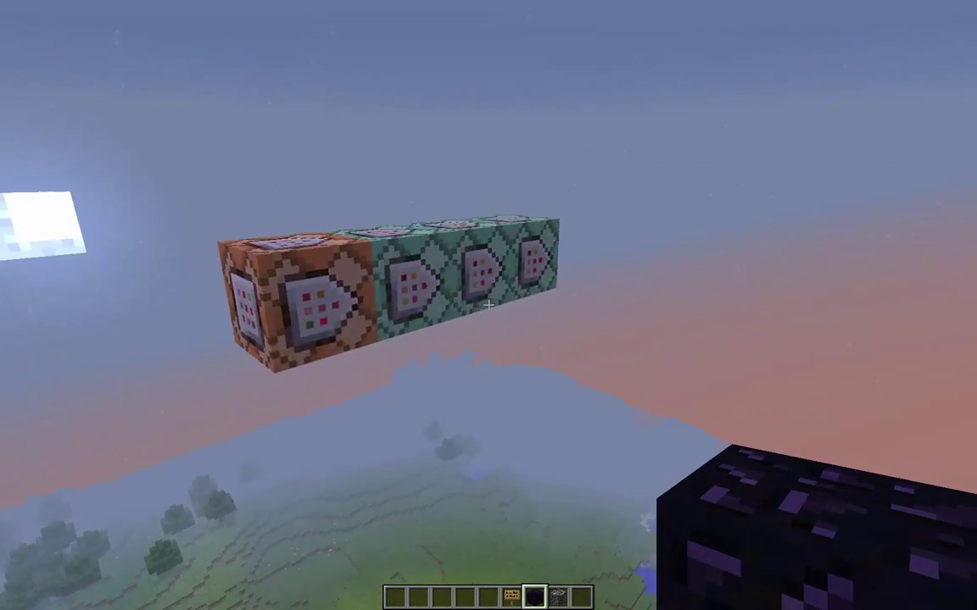
key("w")
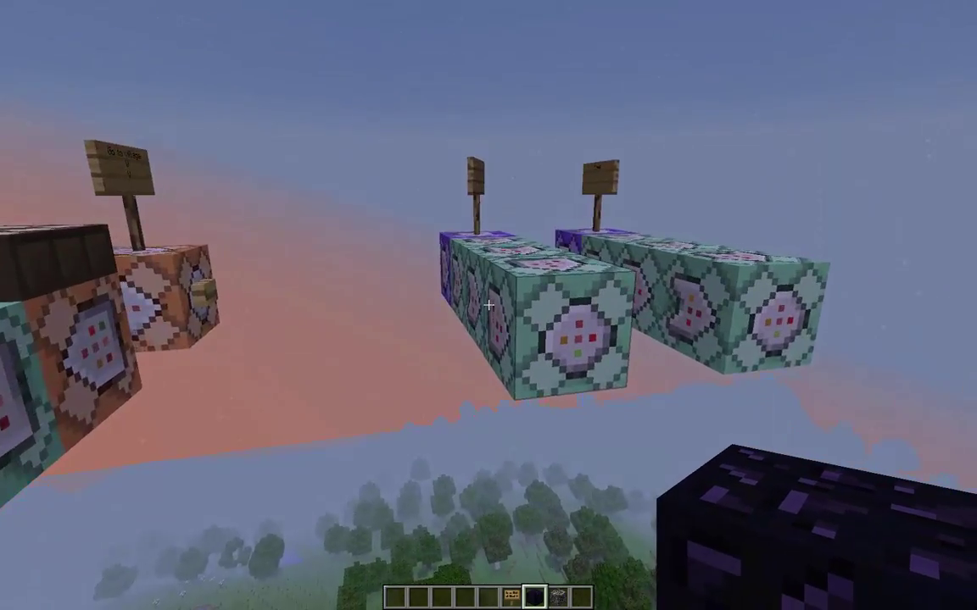
key("w")
key("space")
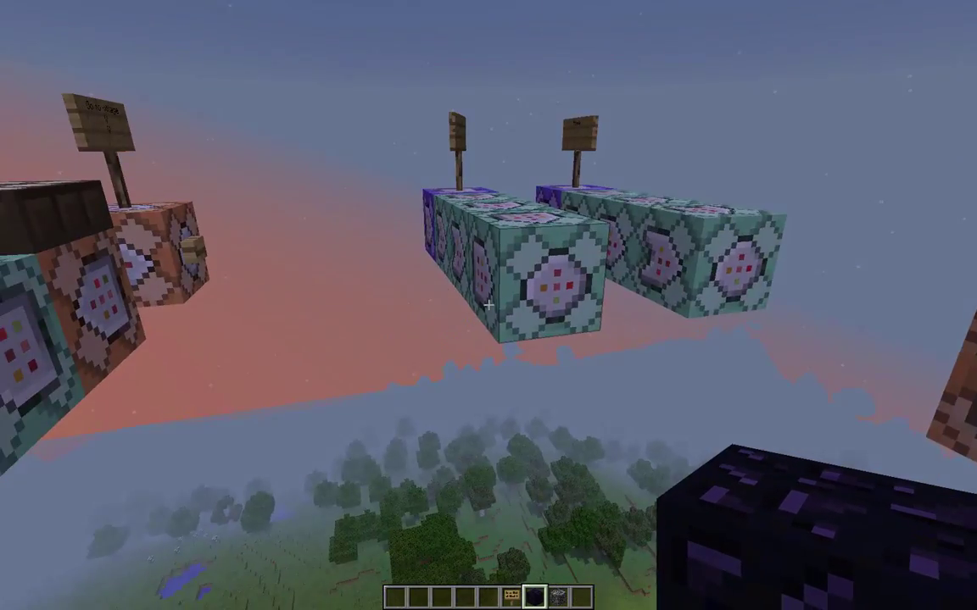
key("w")
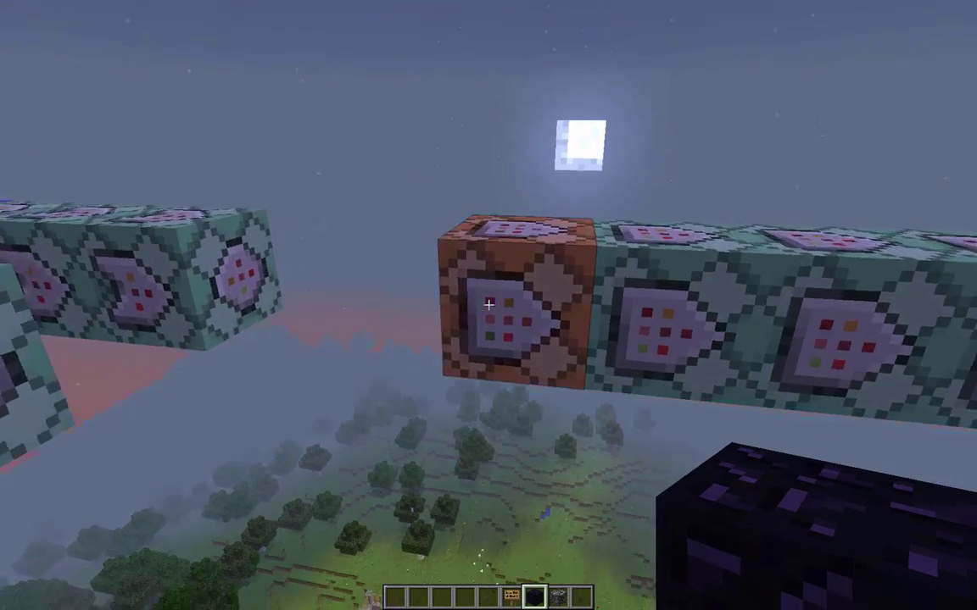
key("space")
key("w")
key("w")
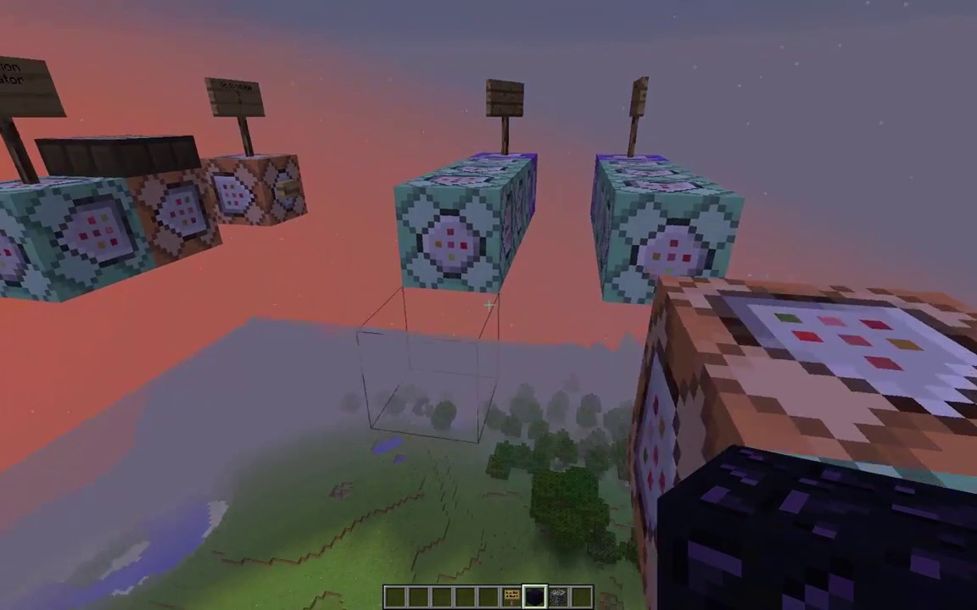
key("space")
key("w")
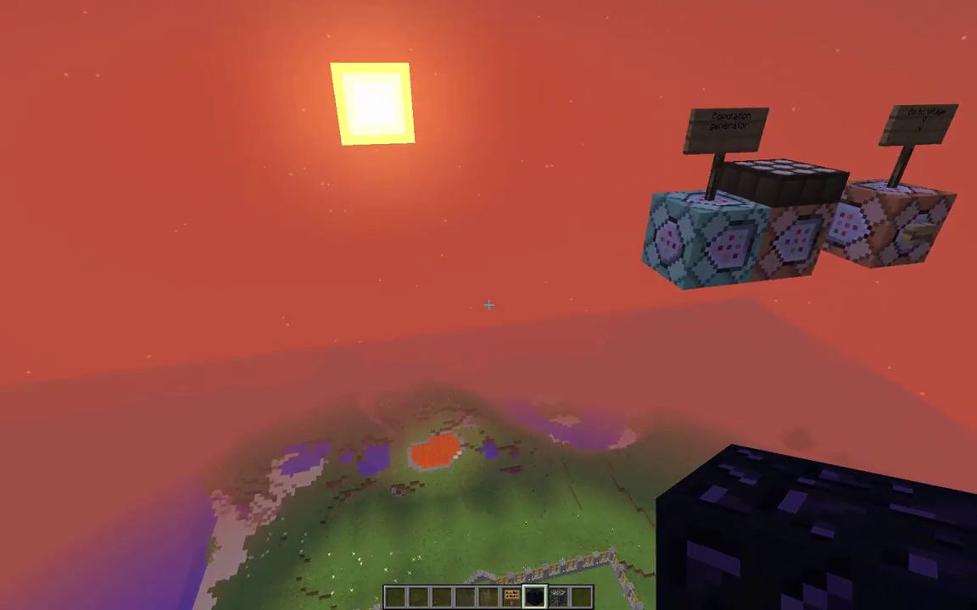
key("w")
key("w")
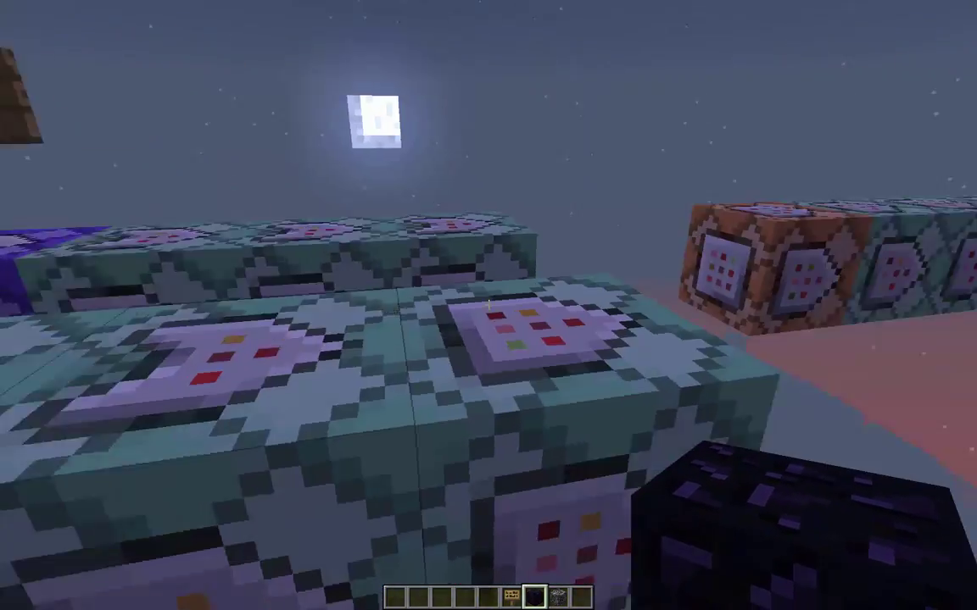
key("d")
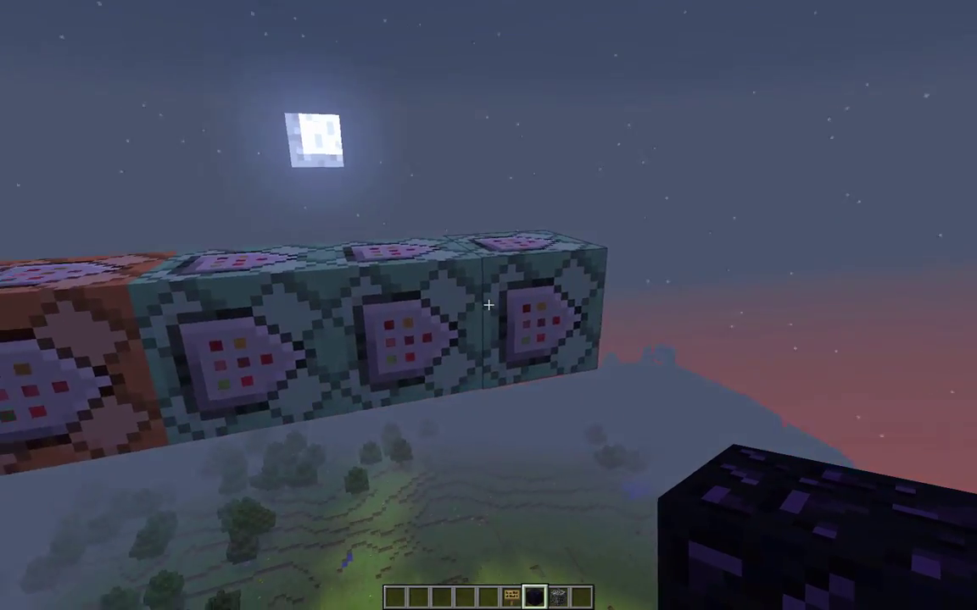
- Hold a command block and survey the floating rows once more from above and from their ends
key("w")
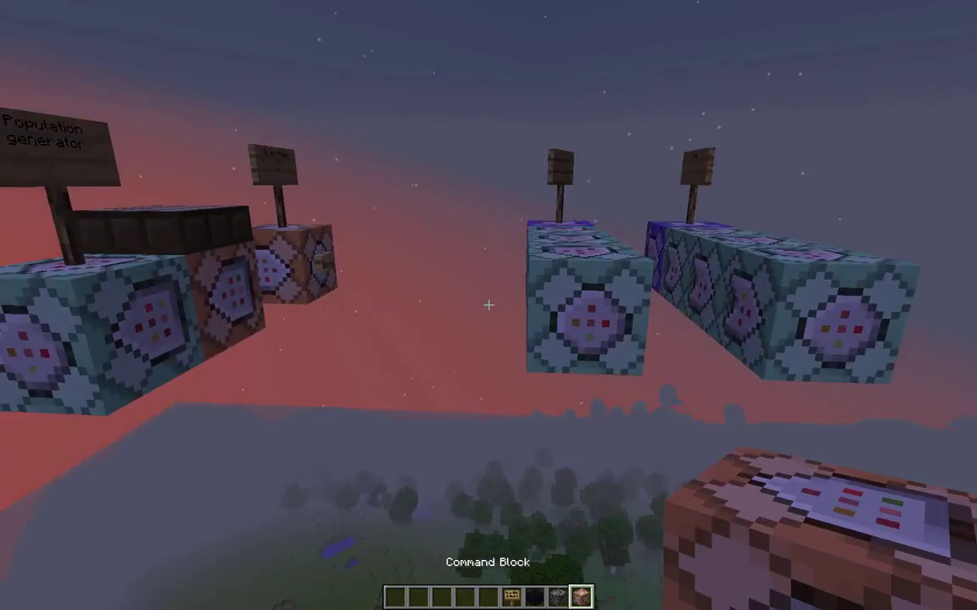
key("w")
key("w")
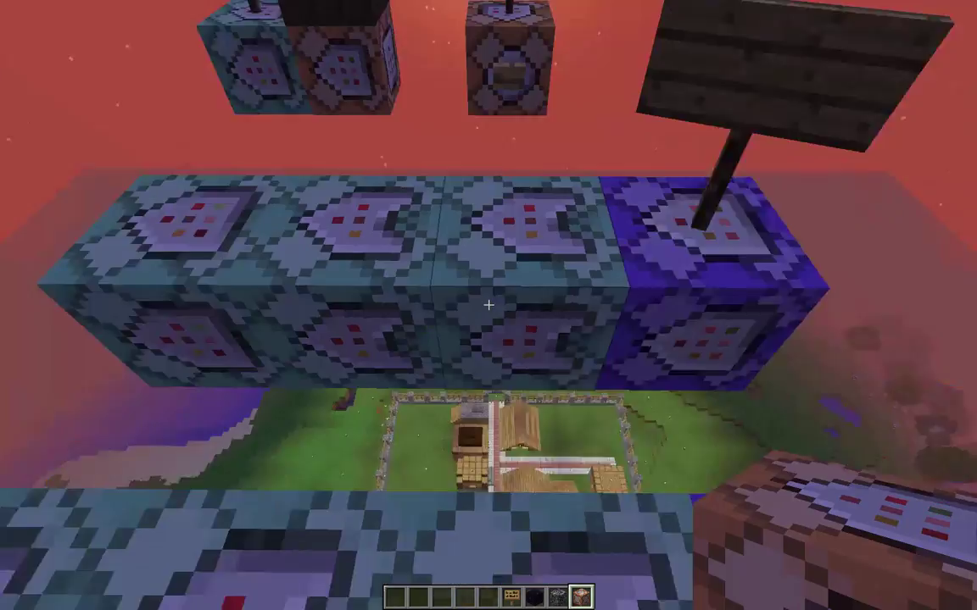
key("w")
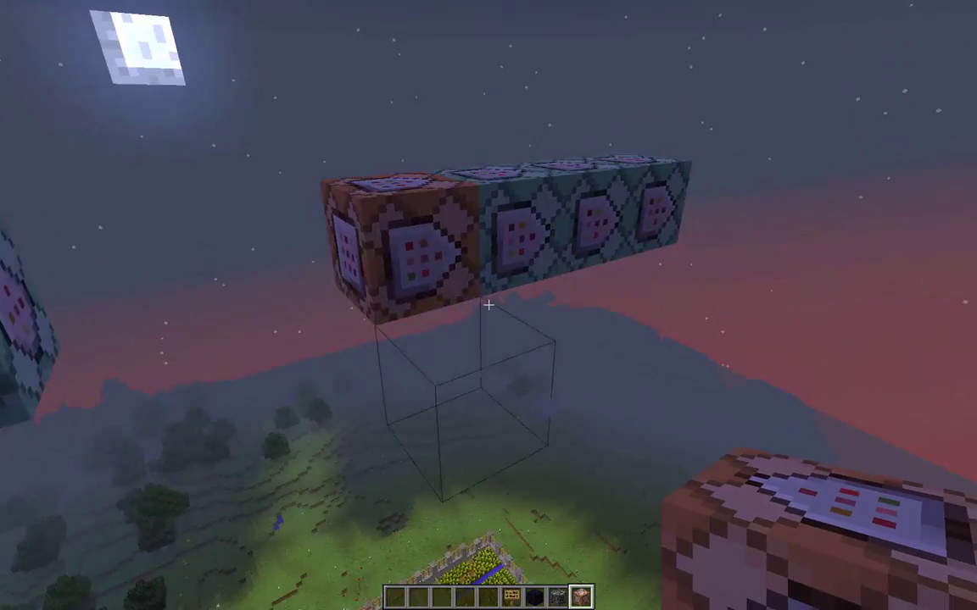
key("w")
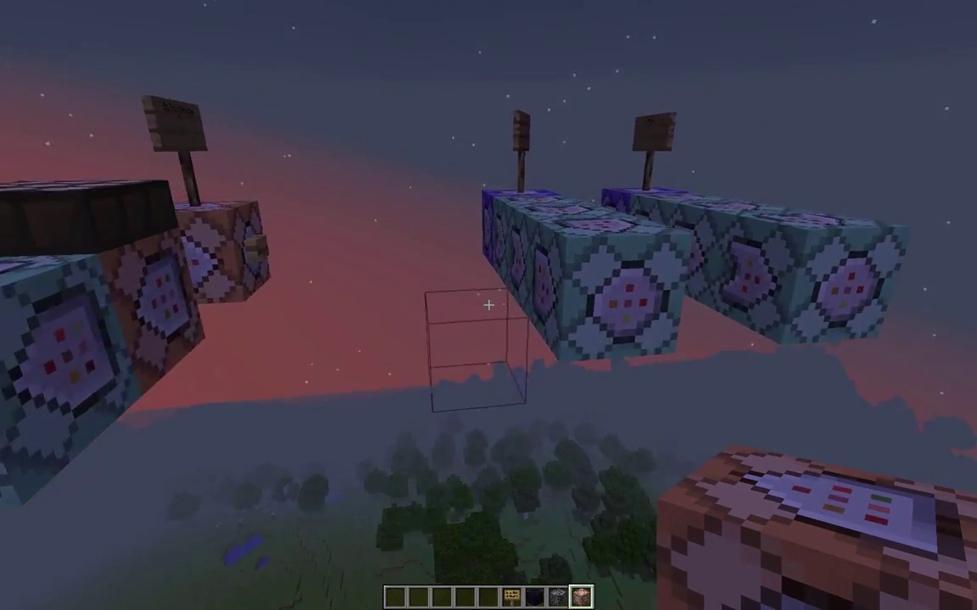
key("w")
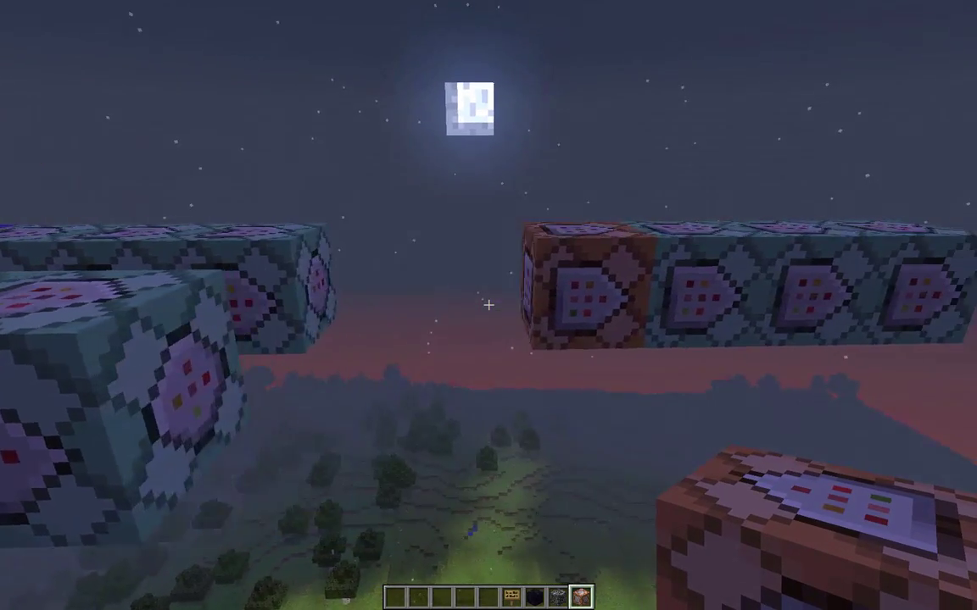
key("d")
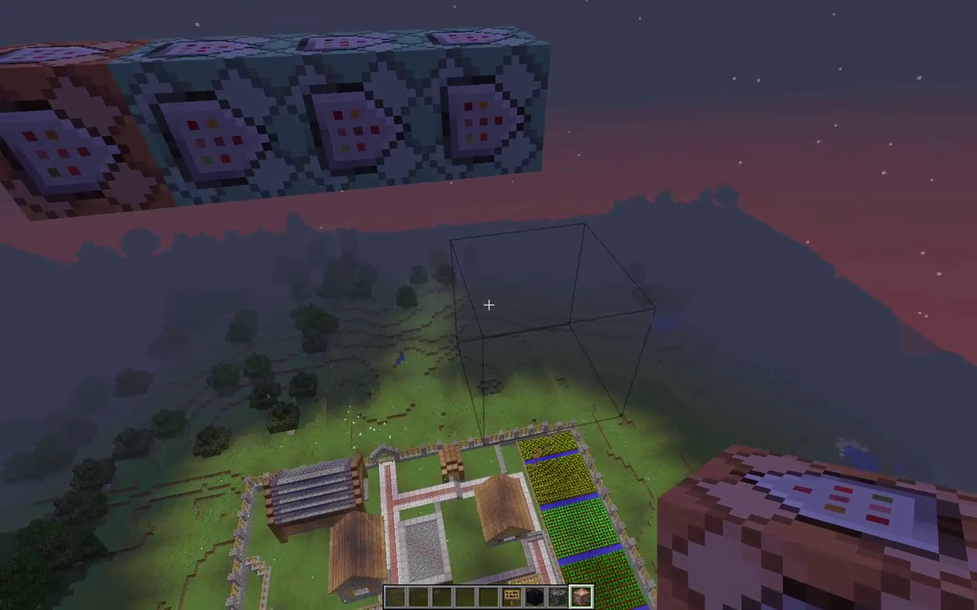